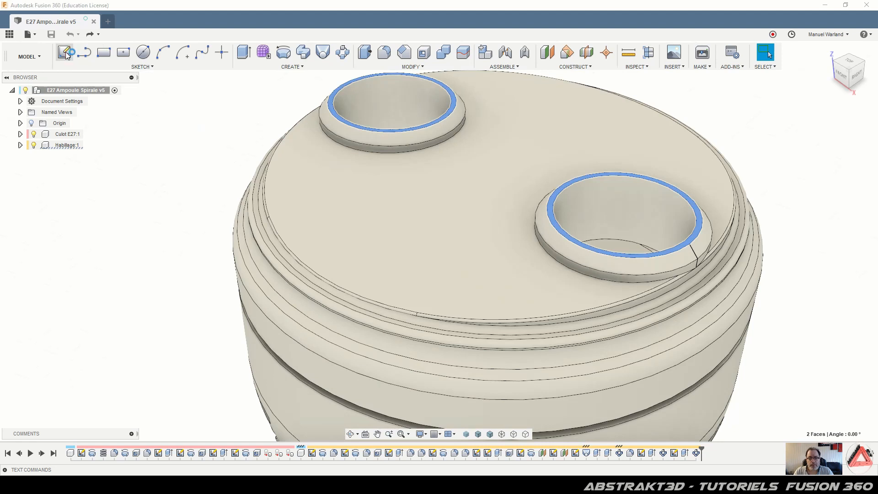
Start a sketch on the top faces of the two tube collars, projecting one collar's inner circular edge and the base's outermost circle.
scroll(634, 132, down, 2)
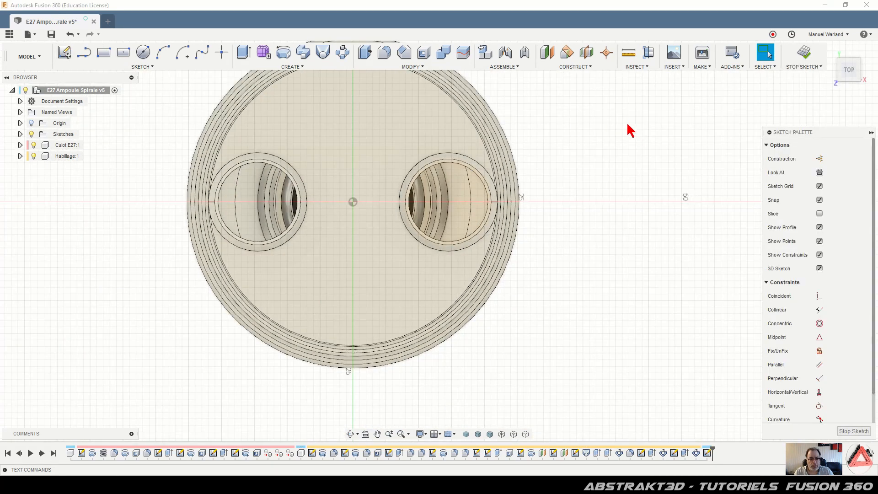
scroll(650, 178, down, 1)
scroll(444, 75, up, 2)
scroll(441, 87, up, 2)
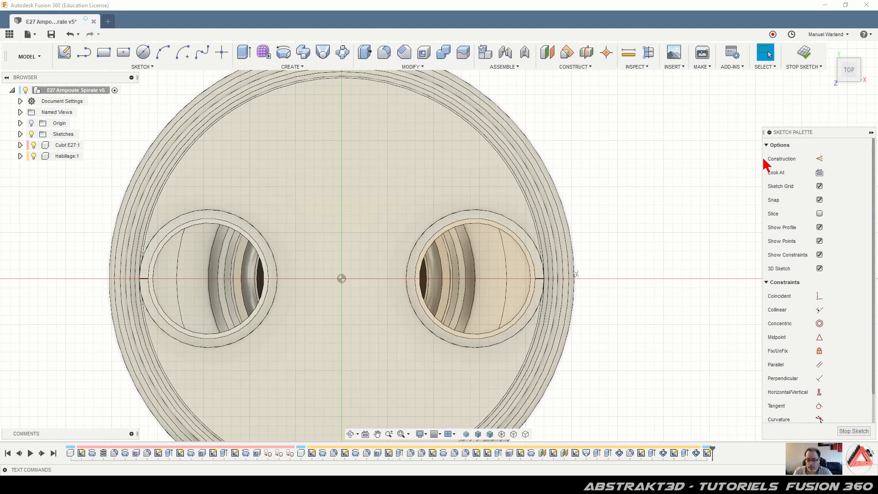
key(p)
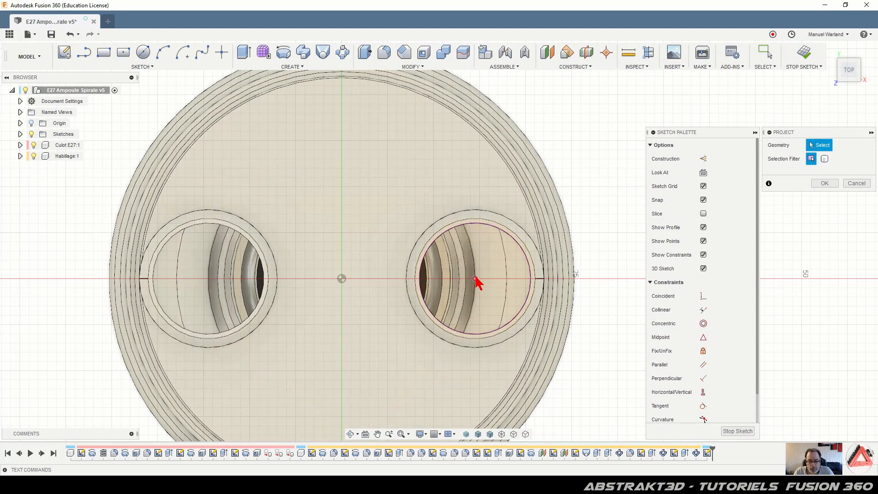
click(572, 312)
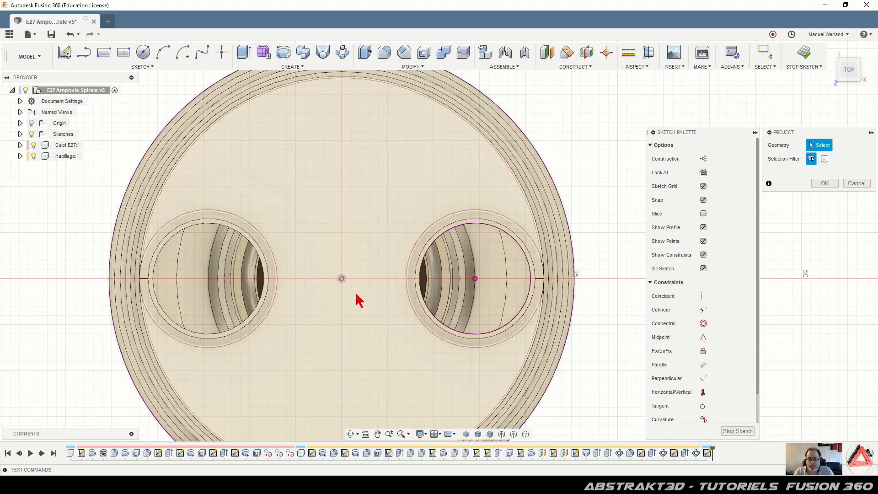
click(831, 184)
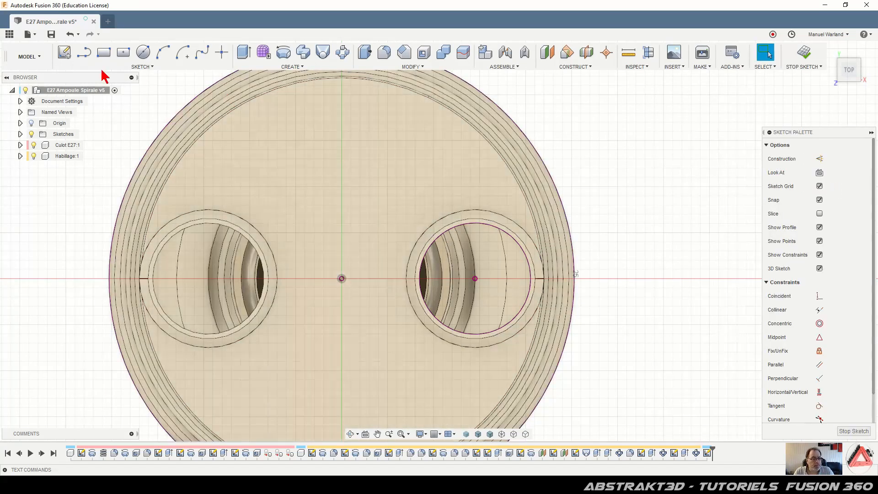
Place sketch points at the base's centre and at the centre of the projected collar circle.
click(221, 53)
click(341, 278)
click(475, 278)
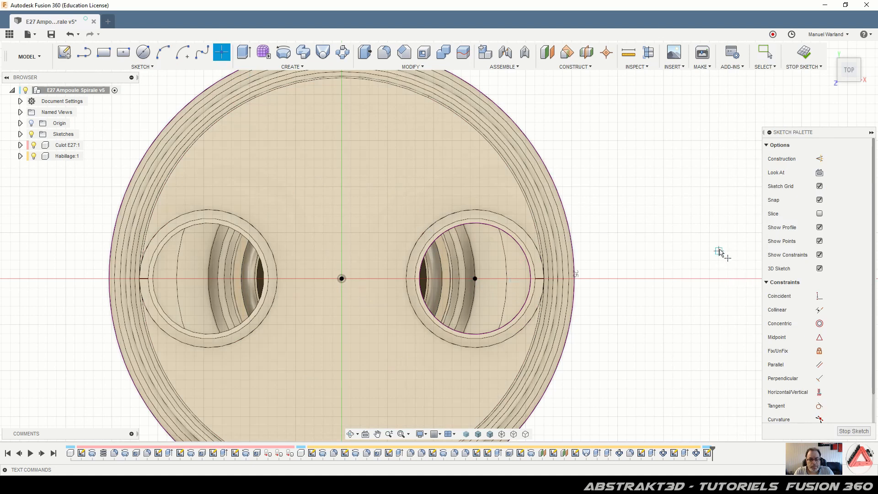
Hide the Culot E27 and Habillage components and draw a 12 mm diameter circle centred on the collar's centre point.
click(34, 145)
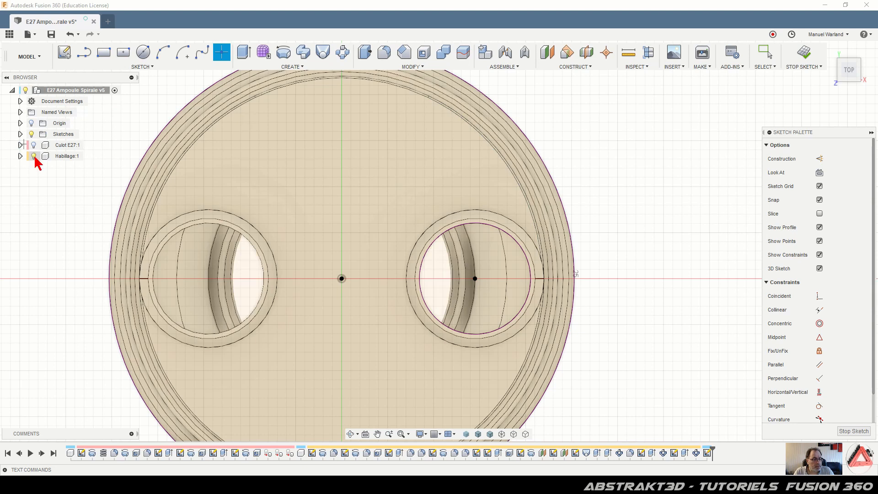
click(34, 156)
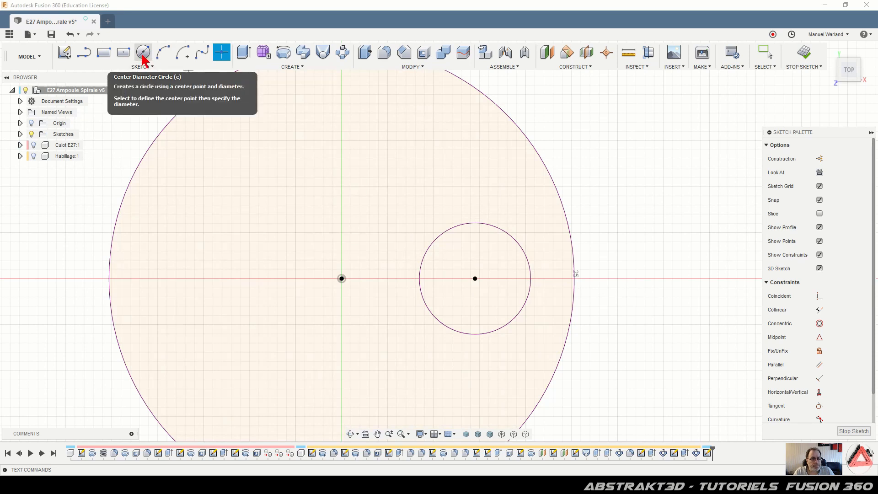
click(143, 57)
click(475, 279)
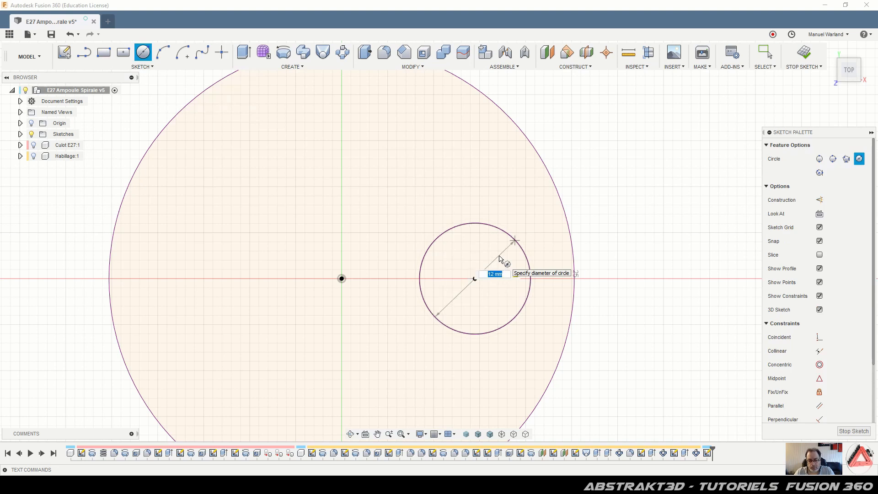
key(Return)
key(Escape)
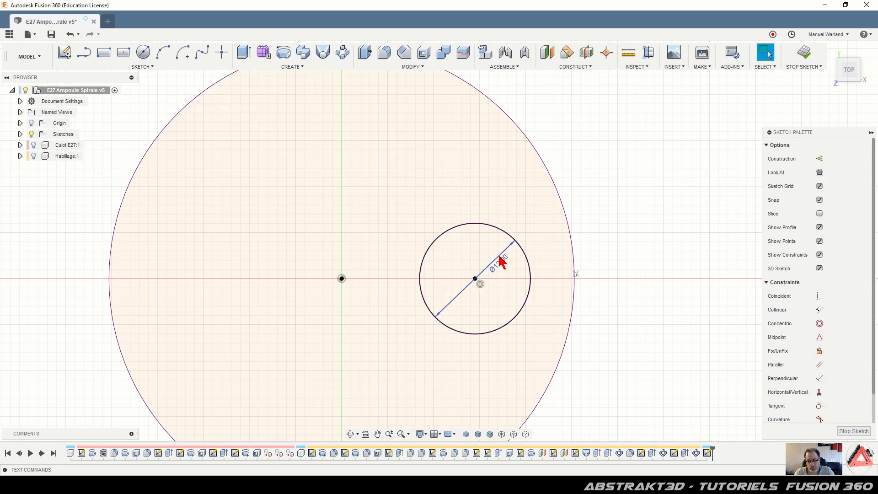
Compare the 12 mm circle with the projected collar edge, finish the sketch, and show the Habillage component again.
scroll(528, 251, up, 3)
scroll(528, 250, up, 1)
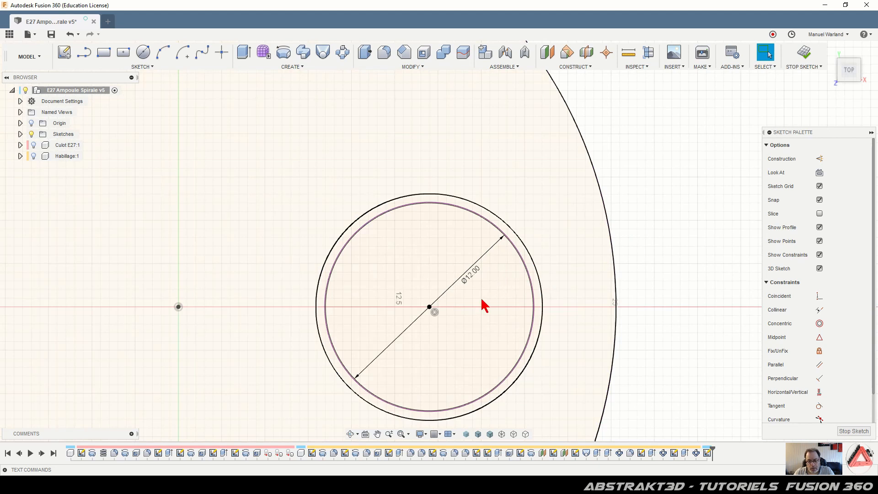
scroll(480, 267, up, 1)
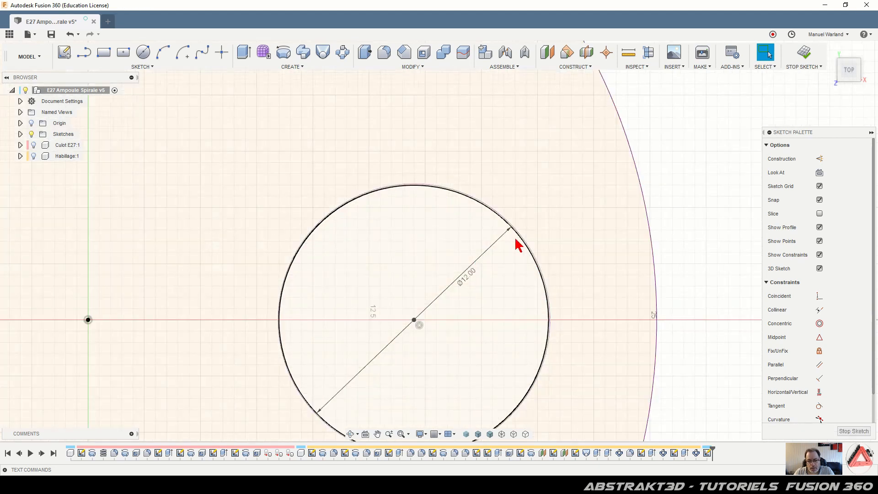
scroll(520, 249, up, 3)
scroll(504, 213, up, 2)
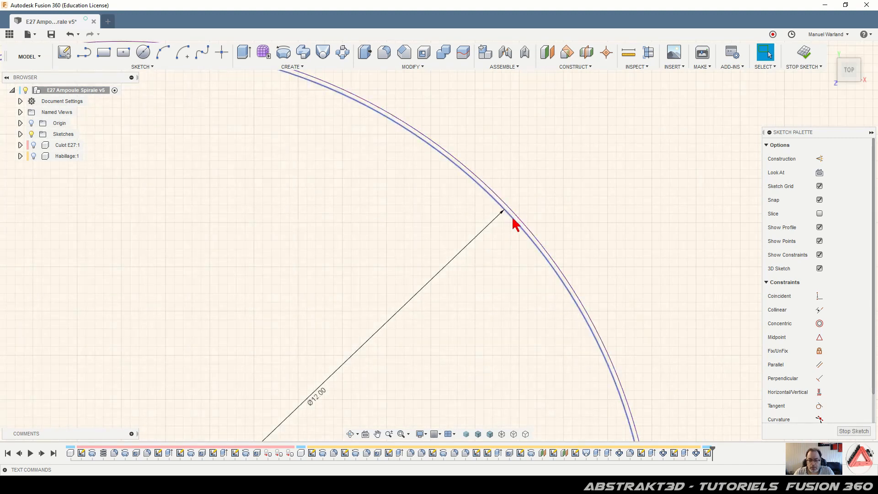
scroll(496, 239, down, 3)
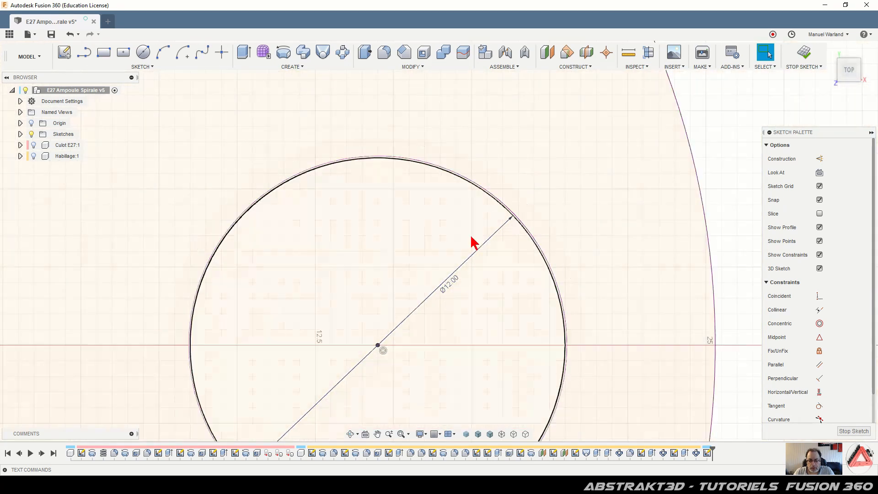
click(852, 432)
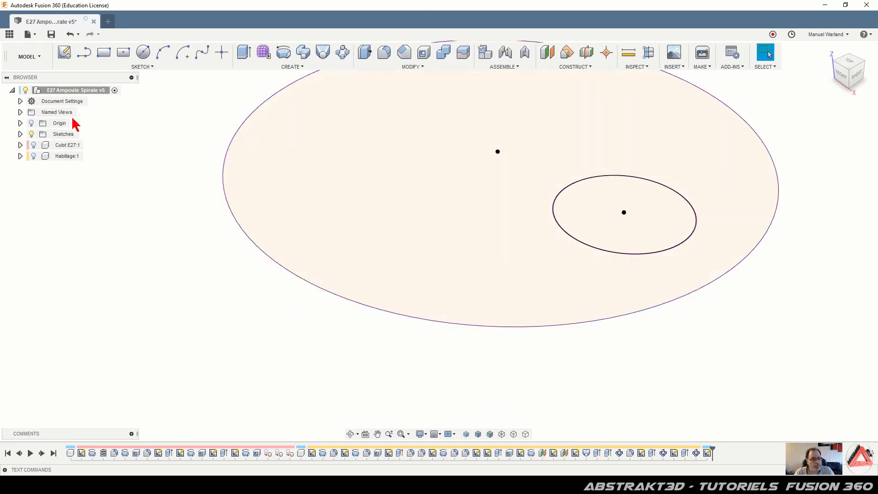
click(34, 148)
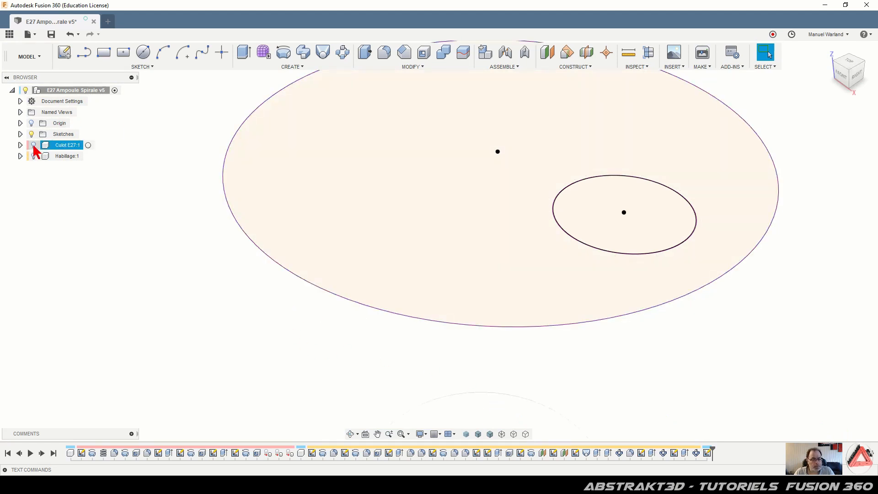
click(34, 157)
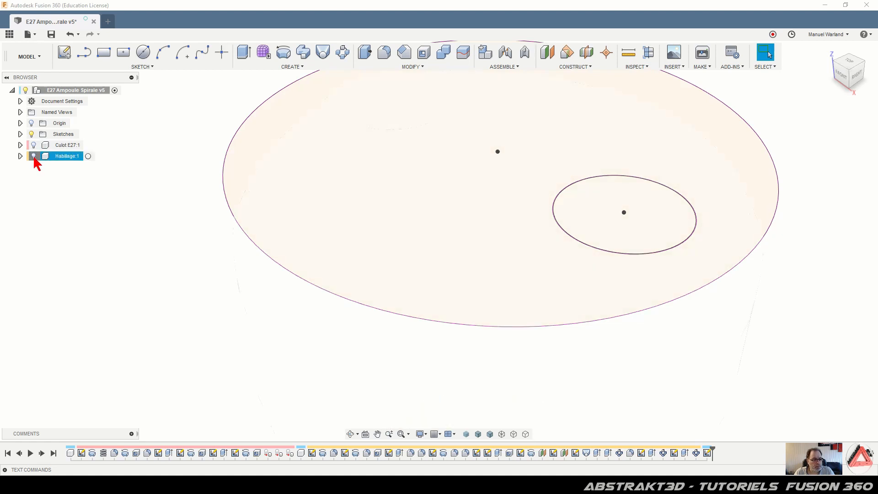
click(34, 156)
click(20, 156)
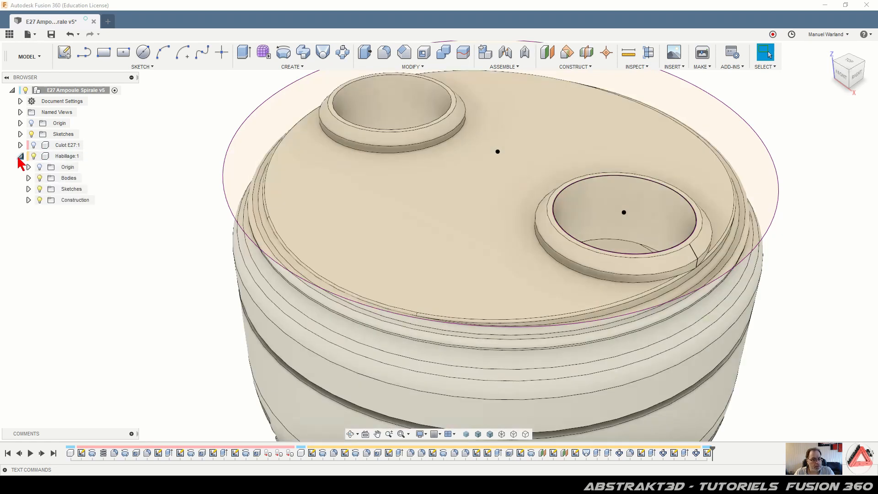
click(29, 200)
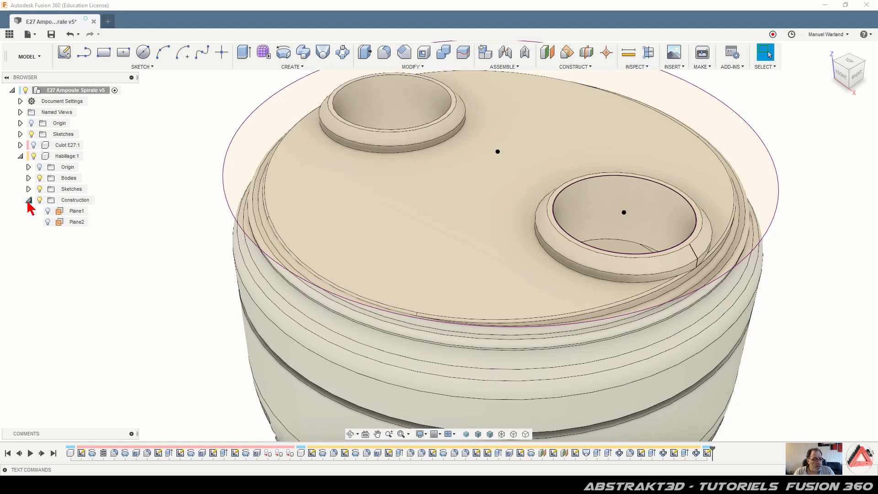
click(47, 211)
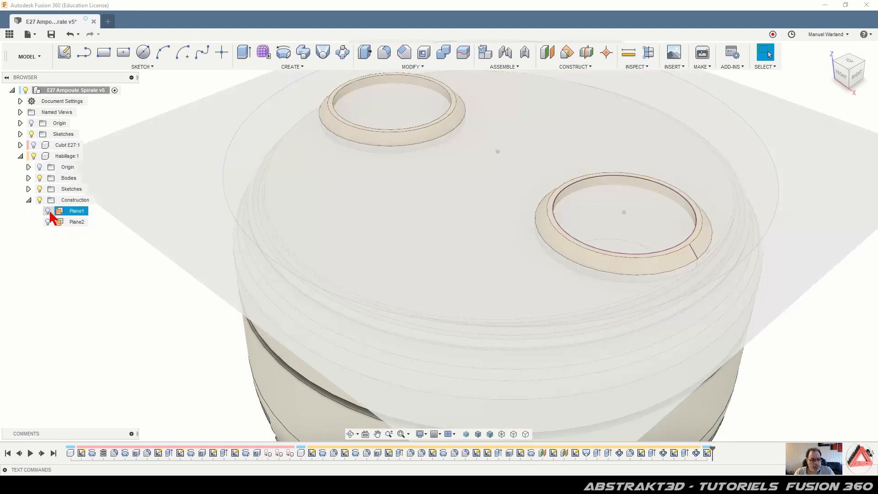
click(48, 211)
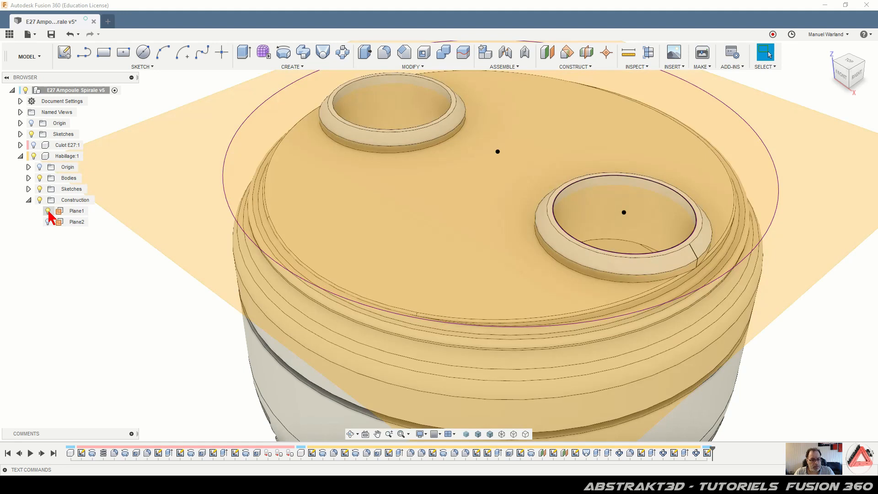
click(48, 211)
click(28, 200)
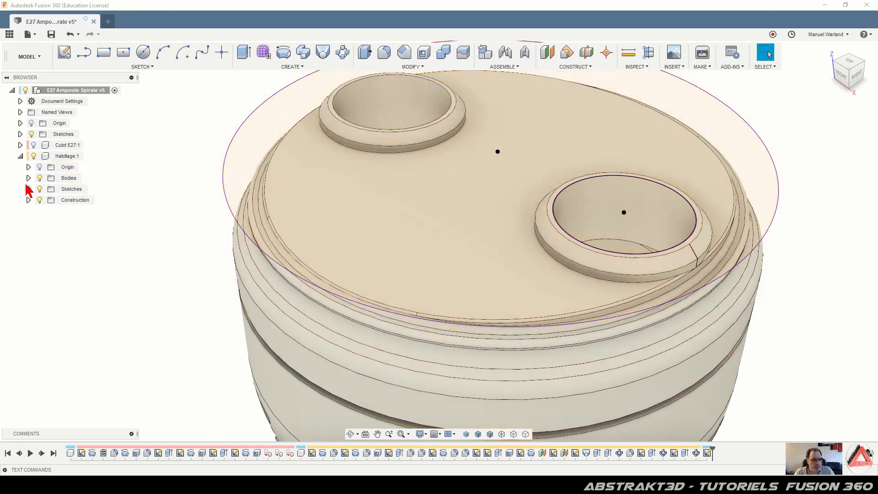
Hide Body1 of the Habillage component.
click(28, 178)
click(48, 189)
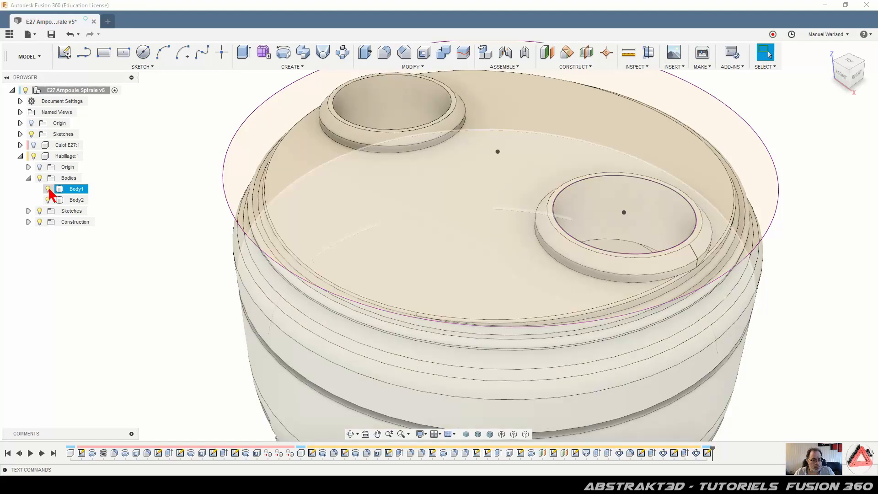
click(48, 188)
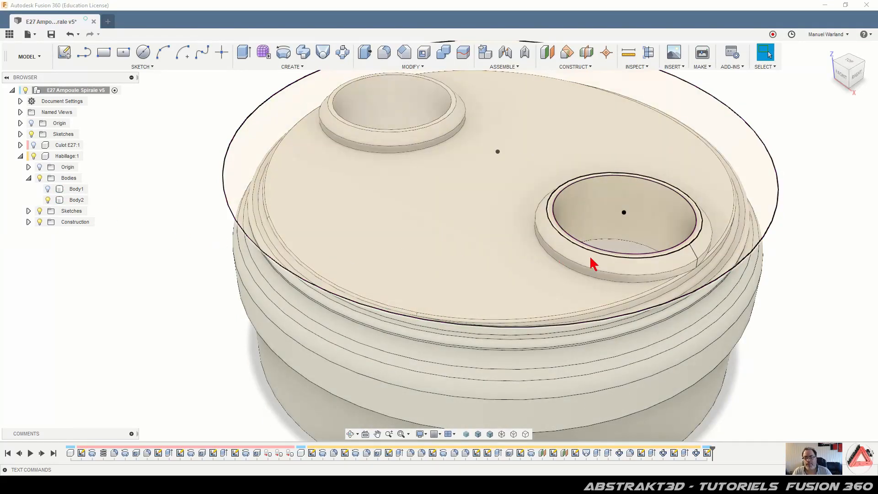
Extrude the 12 mm circle profile as a new body with the Two Sides direction, using 0.5 mm for Side 1.
click(648, 230)
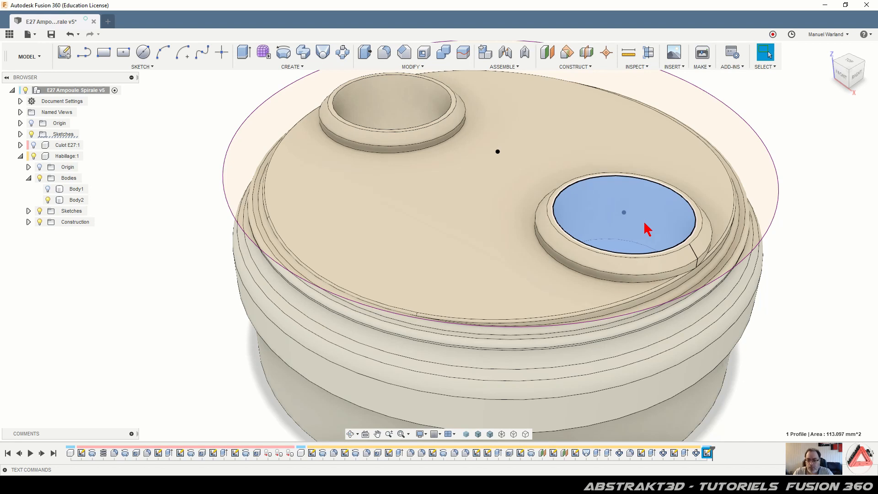
key(e)
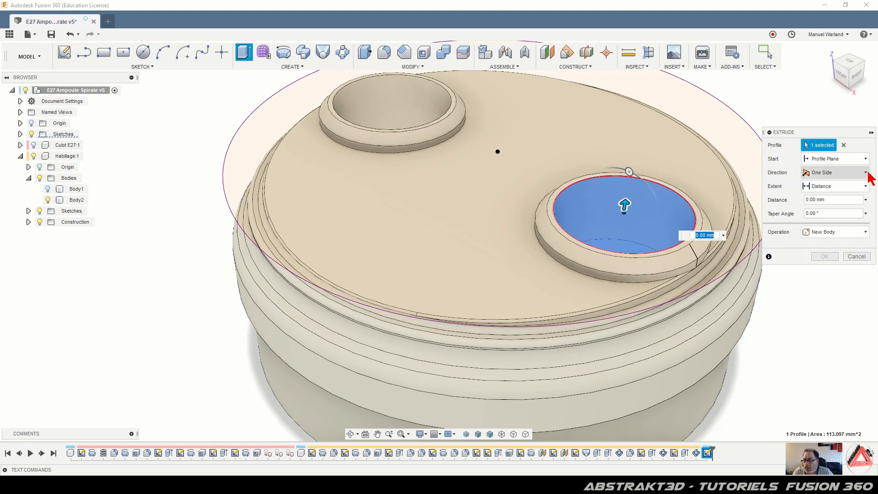
click(843, 174)
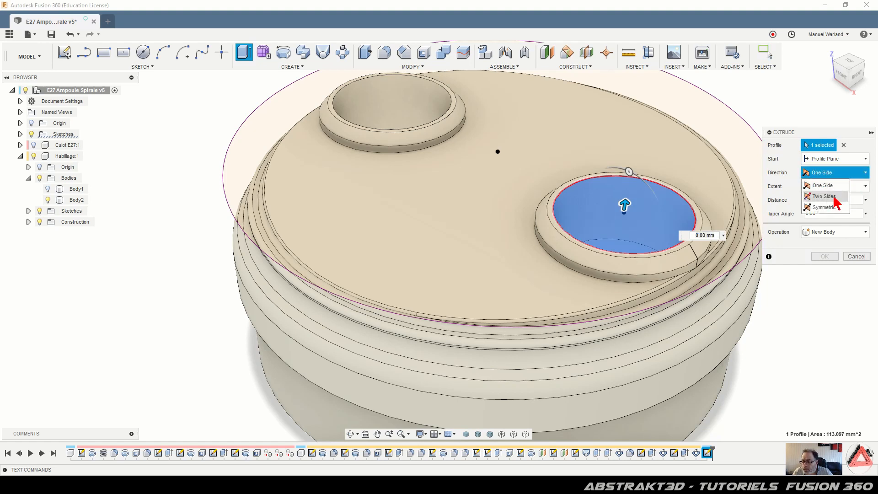
click(825, 196)
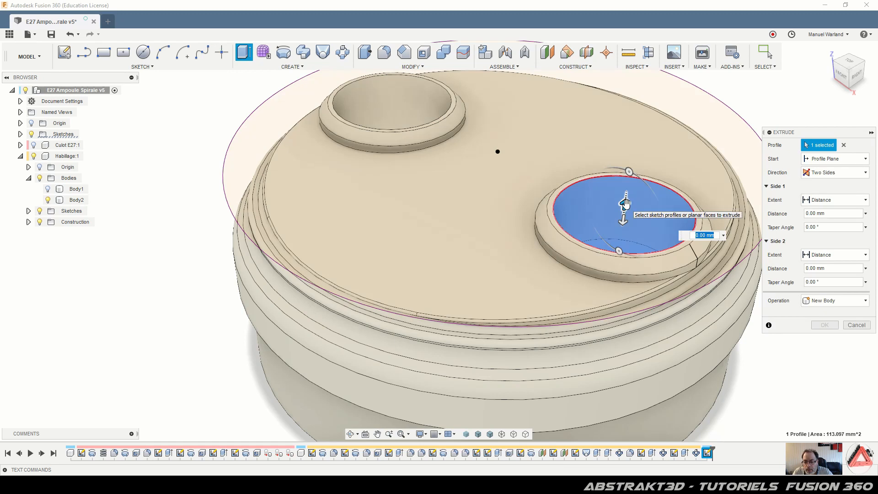
drag(625, 203, 625, 196)
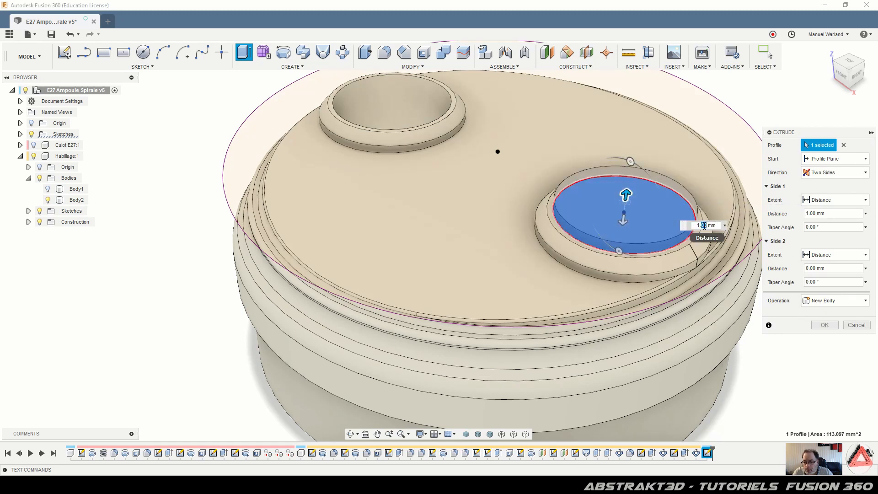
text(0.5)
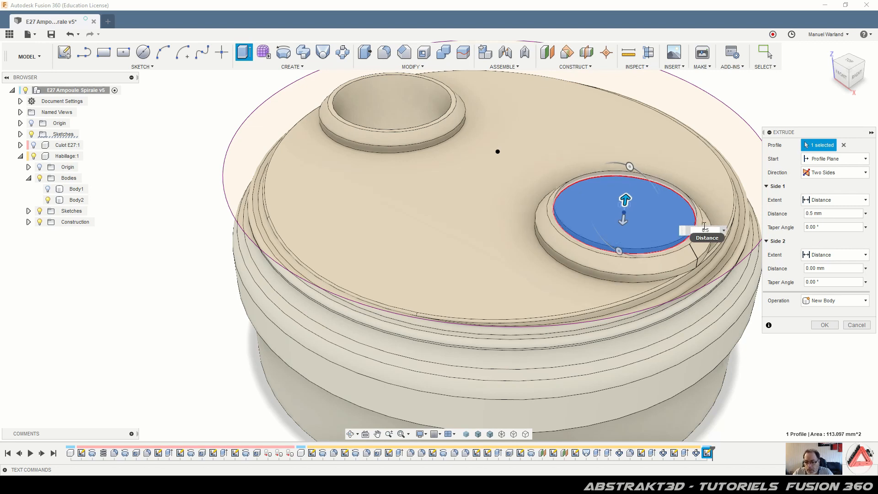
key(Return)
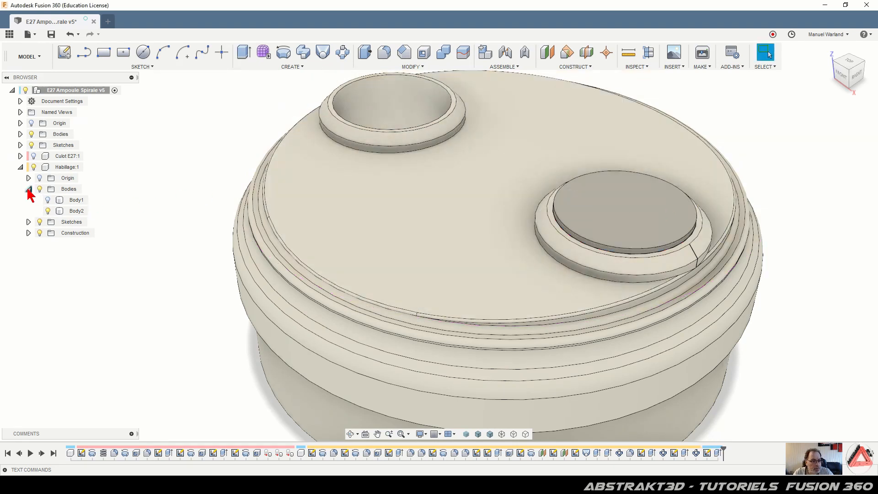
click(28, 189)
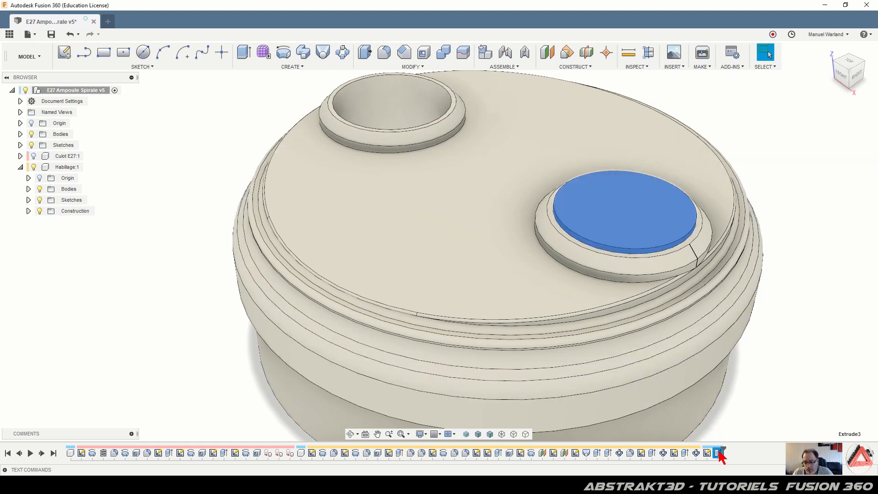
Edit the cylinder's extrusion to extend 7 mm on Side 2, keeping New Body as the operation.
right_click(720, 454)
click(759, 358)
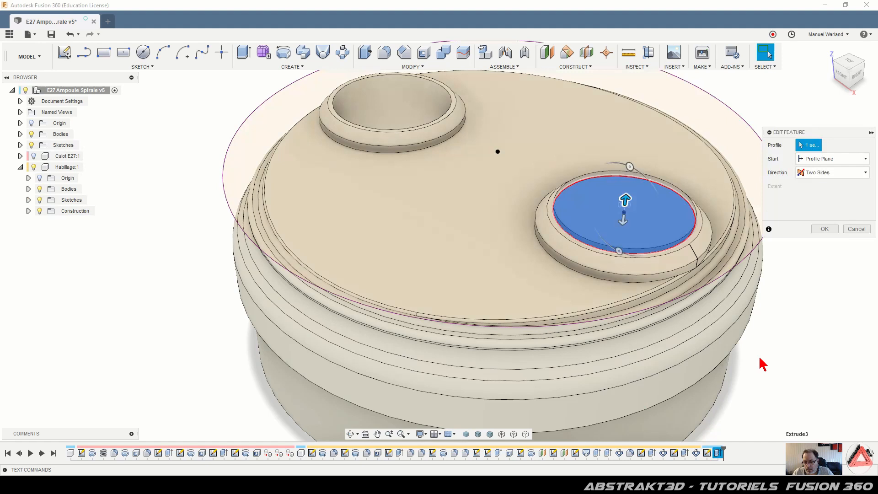
click(623, 223)
drag(623, 223, 620, 239)
shift+middle_drag(665, 304, 618, 189)
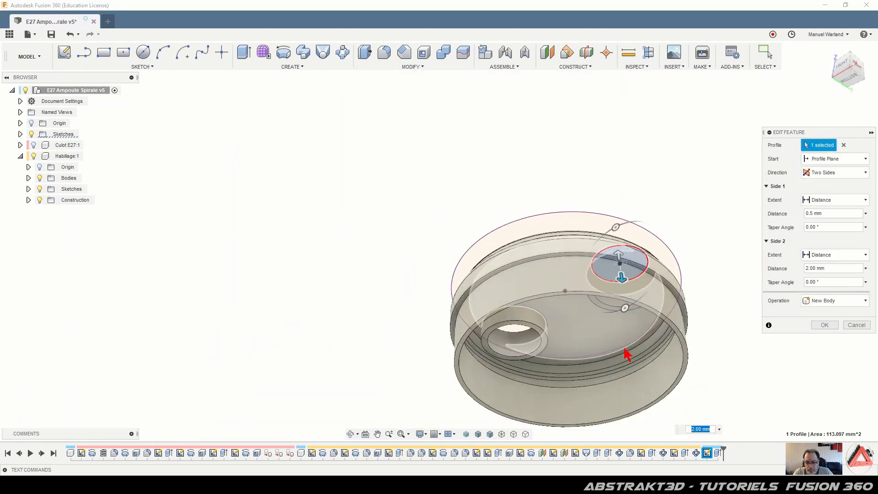
scroll(625, 354, up, 5)
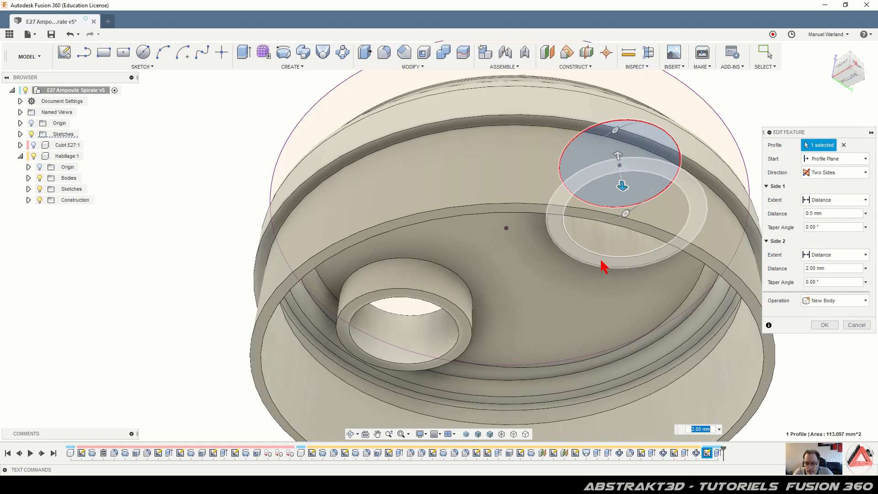
text(7)
key(Return)
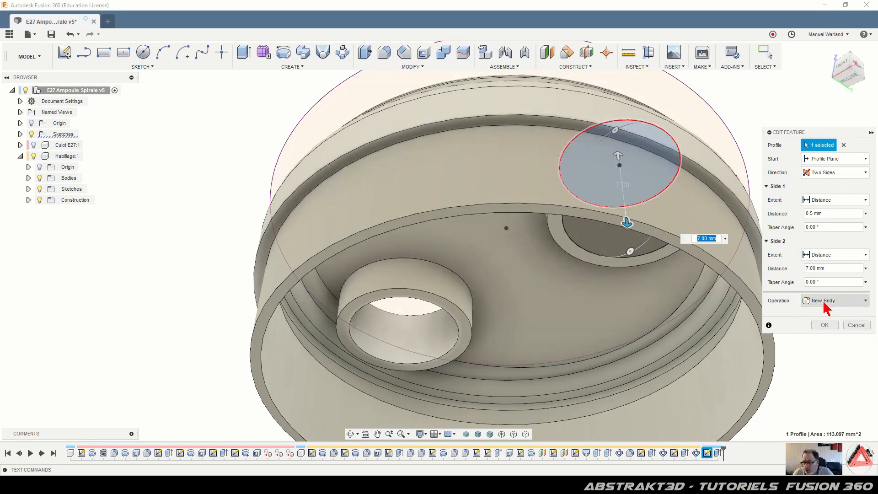
click(866, 301)
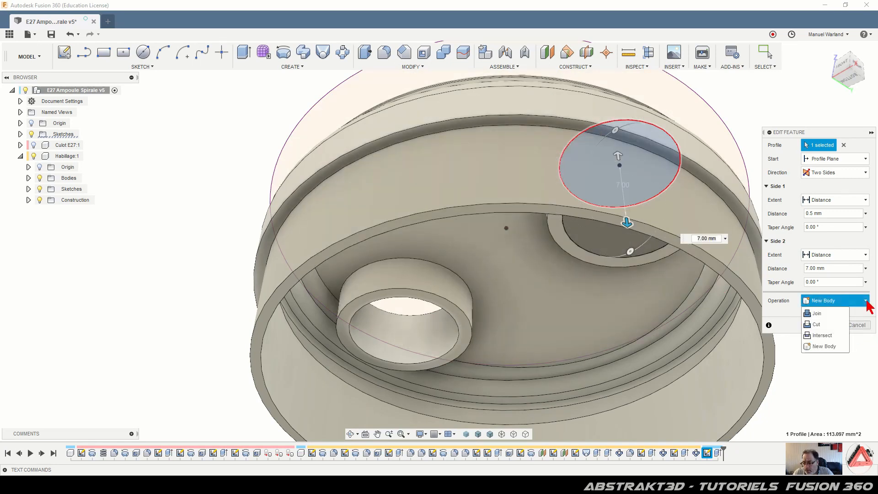
click(833, 347)
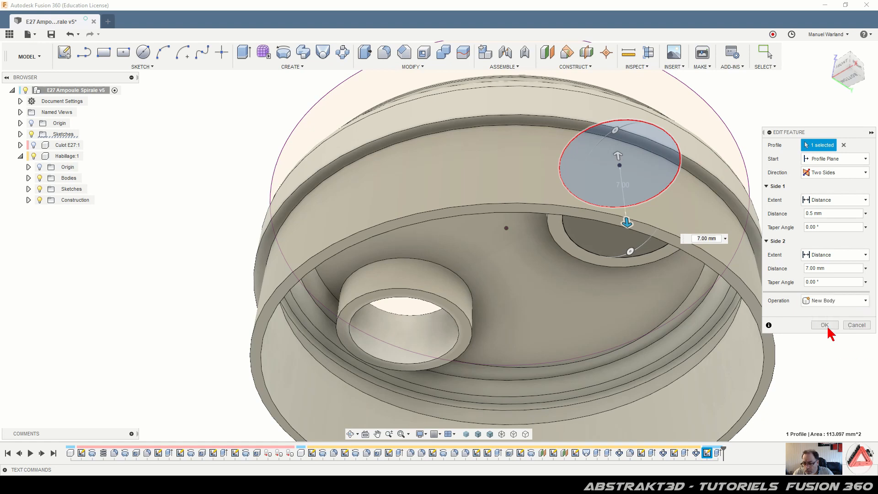
click(824, 325)
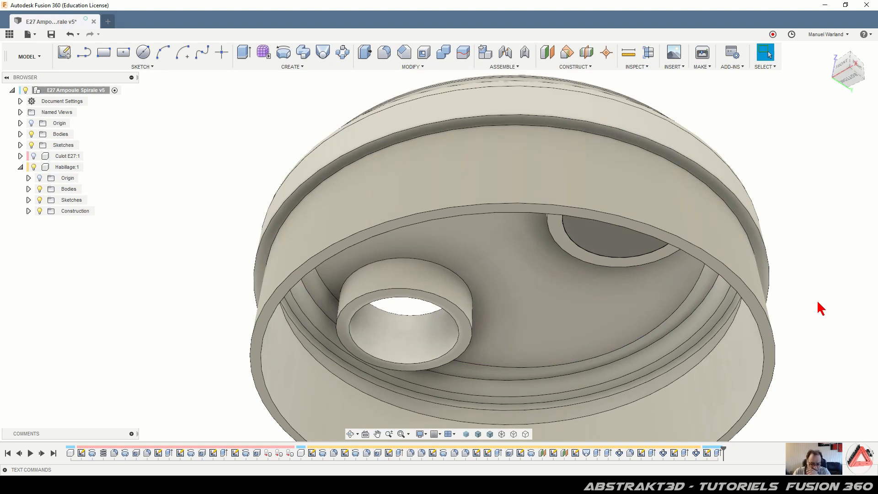
Convert the extruded cylinder body into a component and rename it "Tube Spirale".
shift+middle_drag(772, 200, 763, 241)
scroll(434, 293, down, 4)
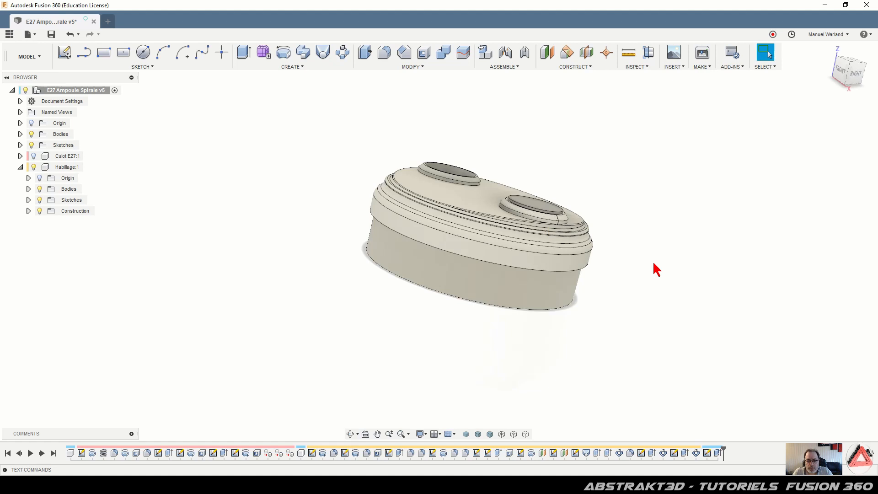
shift+middle_drag(630, 291, 580, 231)
scroll(570, 183, up, 5)
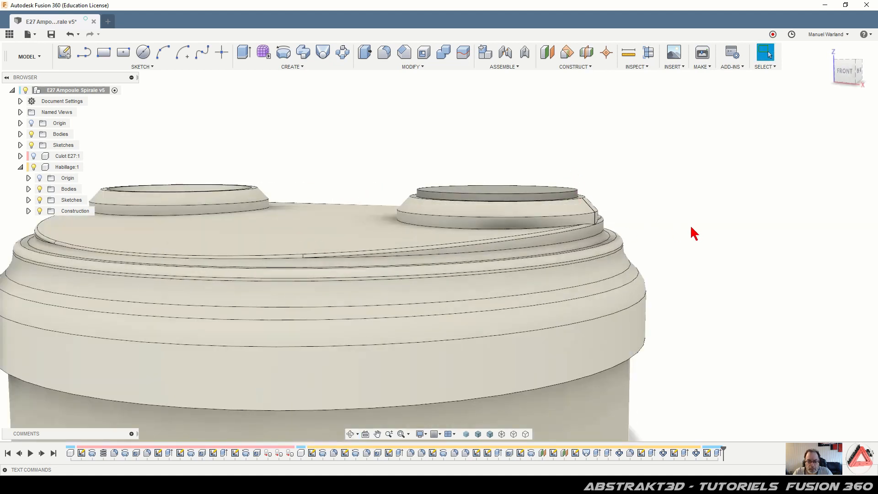
shift+middle_drag(673, 235, 661, 248)
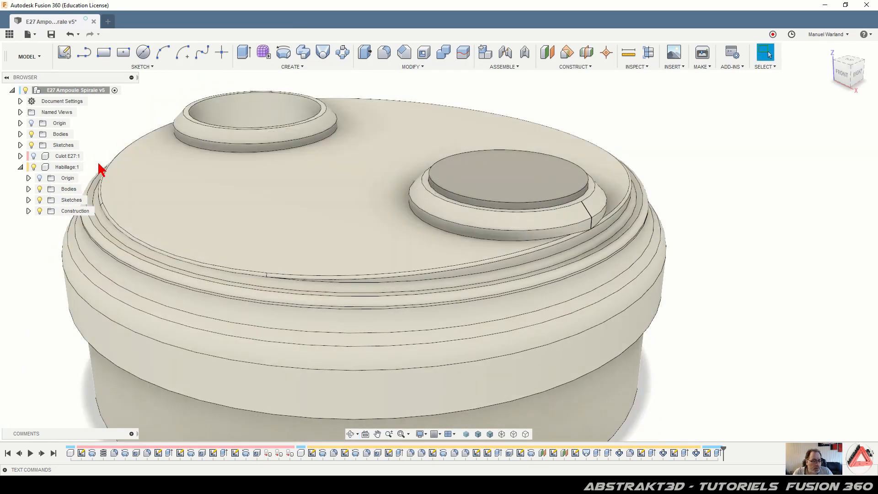
right_click(58, 135)
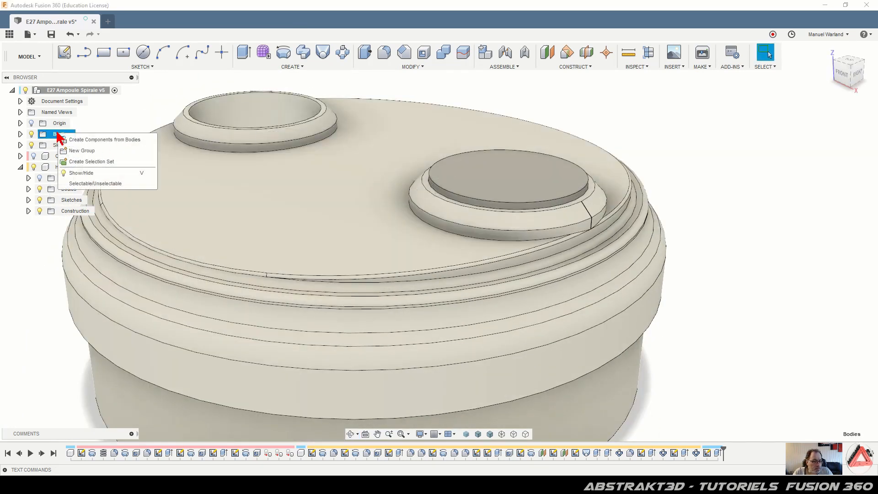
click(110, 140)
double_click(67, 211)
double_click(67, 211)
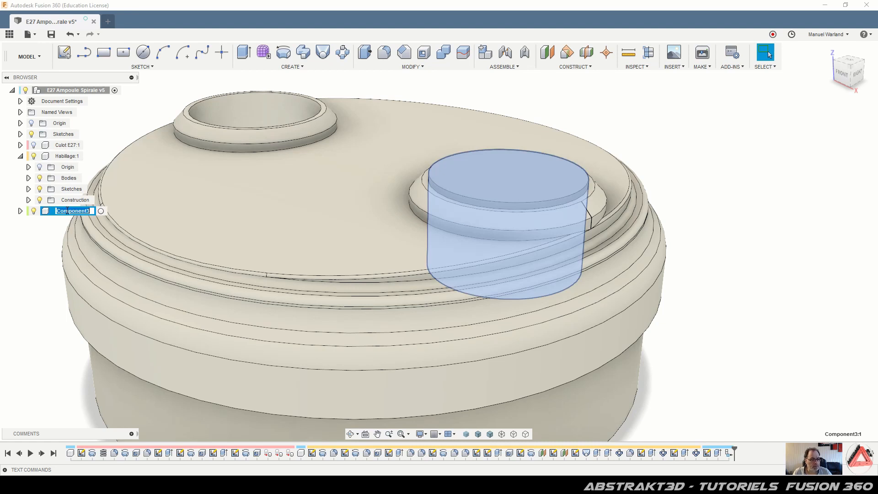
text(Tube Spirale)
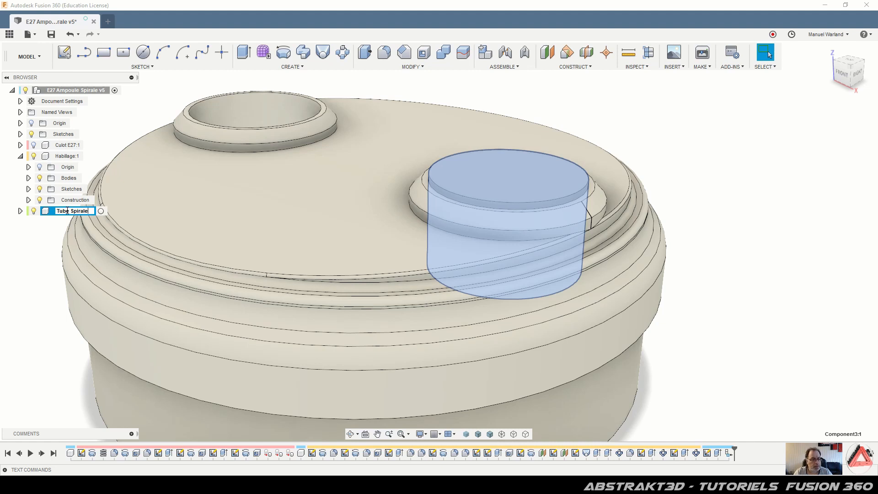
key(Return)
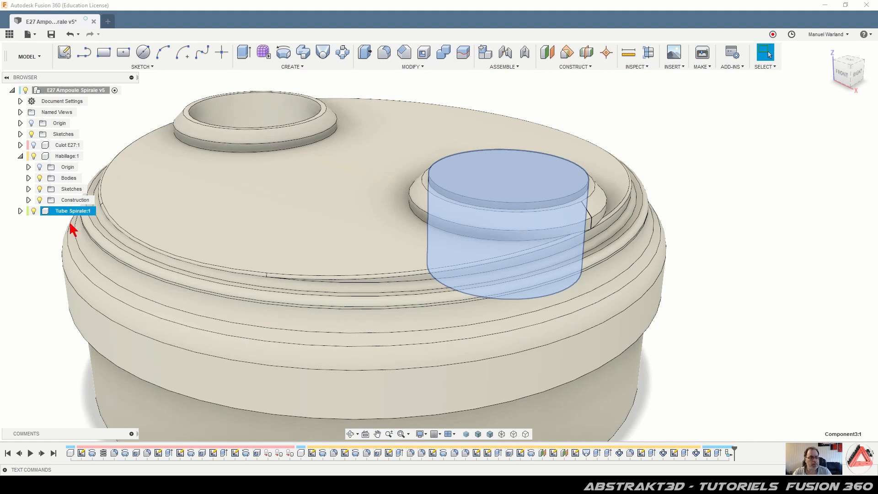
Activate the Tube Spirale component.
click(749, 153)
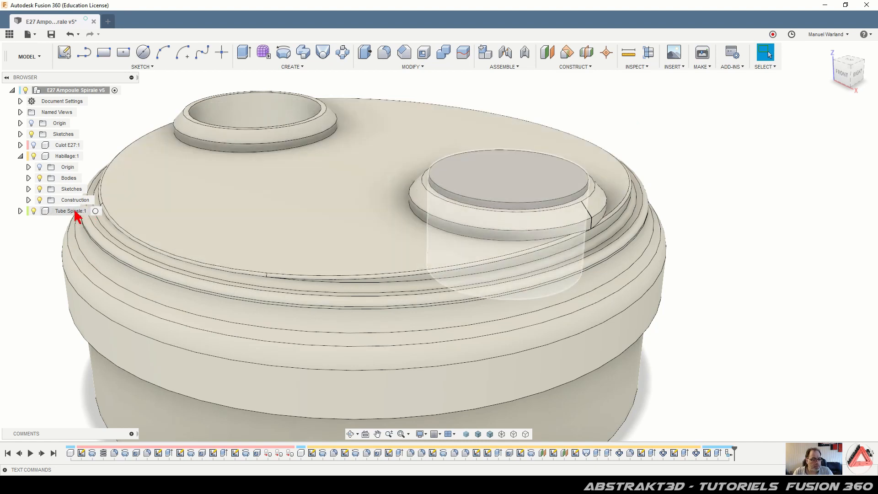
click(92, 212)
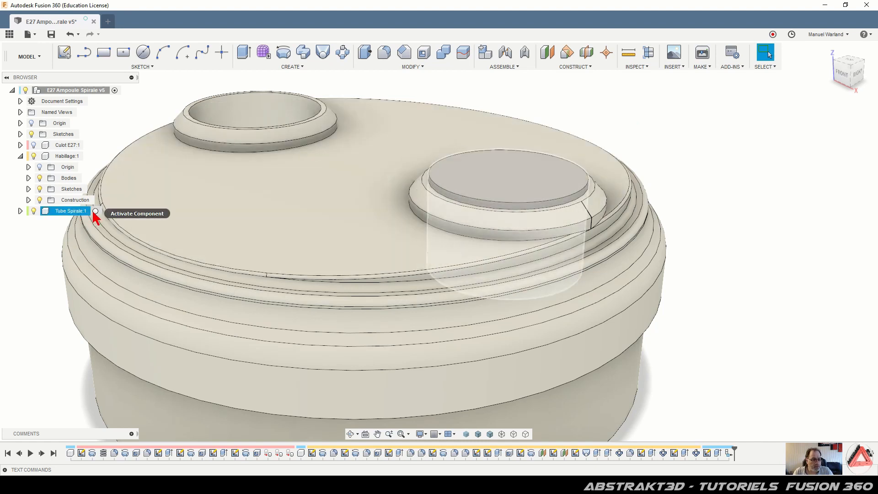
click(95, 211)
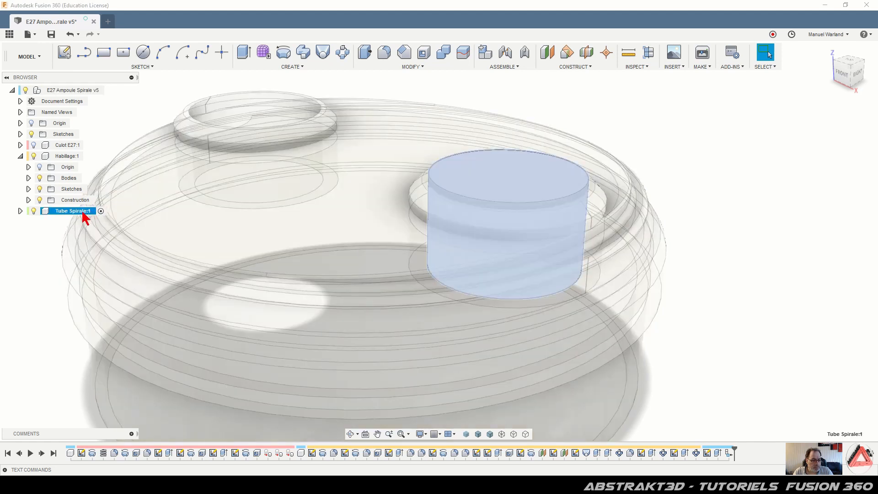
Show Sketch7 of the top-level assembly and hide the Habillage component.
click(21, 134)
click(40, 144)
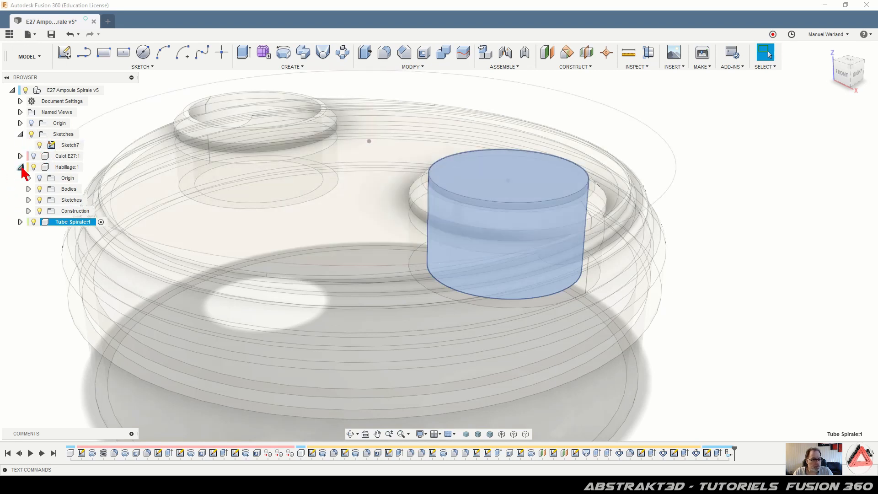
click(21, 167)
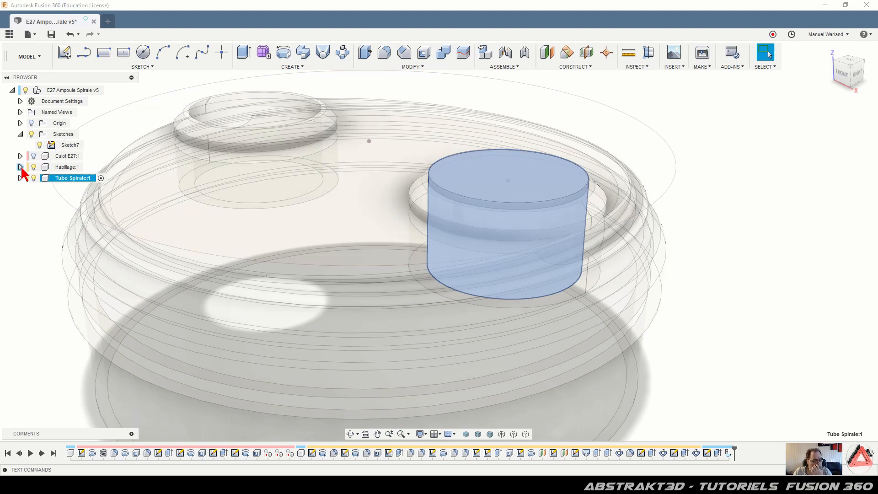
ctrl+click(59, 167)
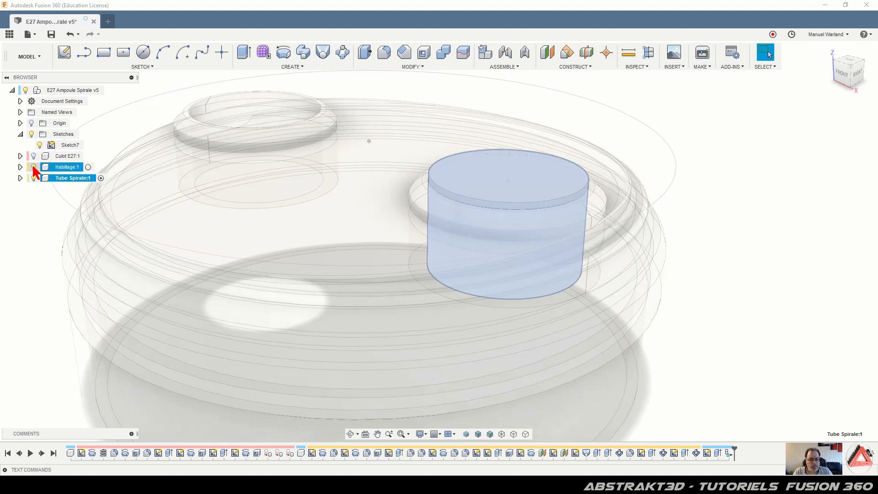
click(33, 167)
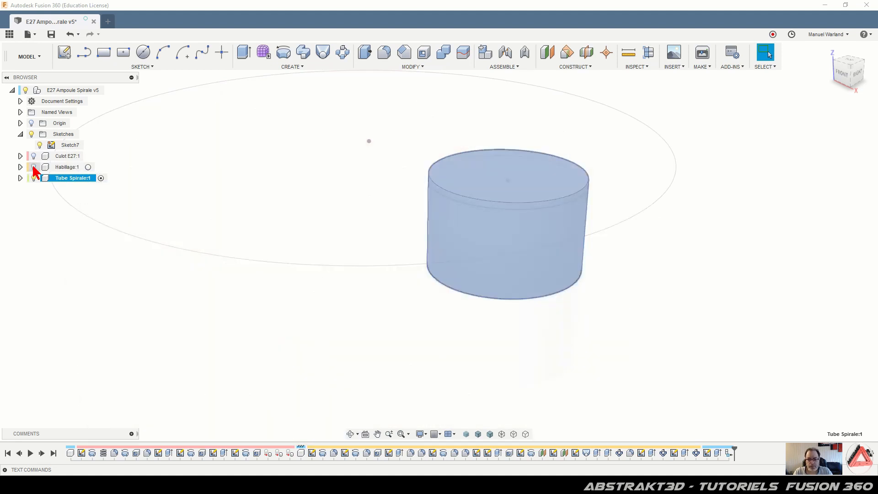
scroll(613, 405, down, 1)
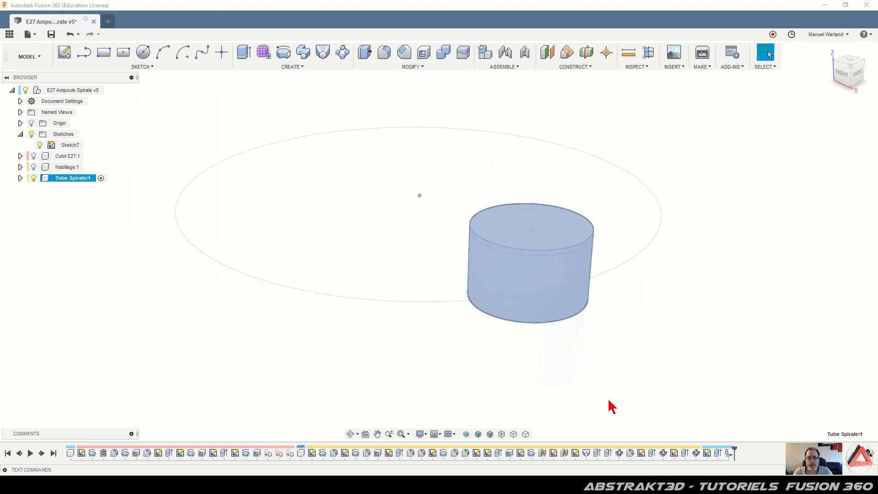
click(580, 157)
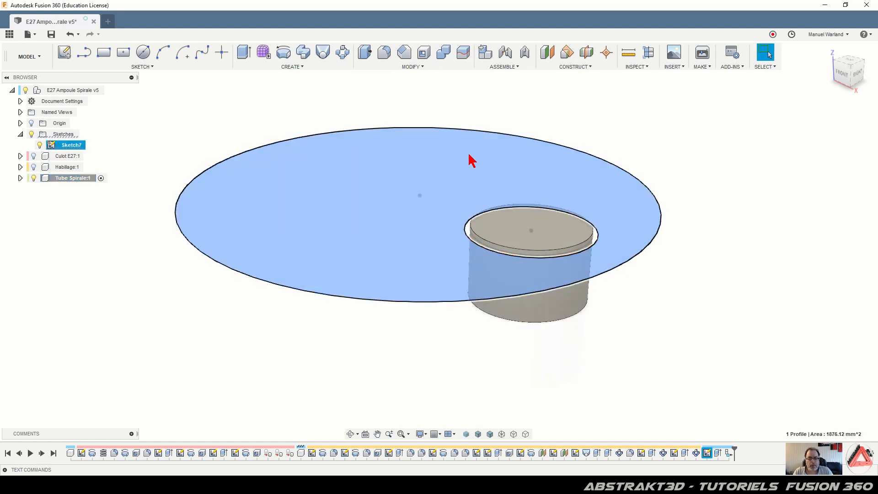
click(696, 311)
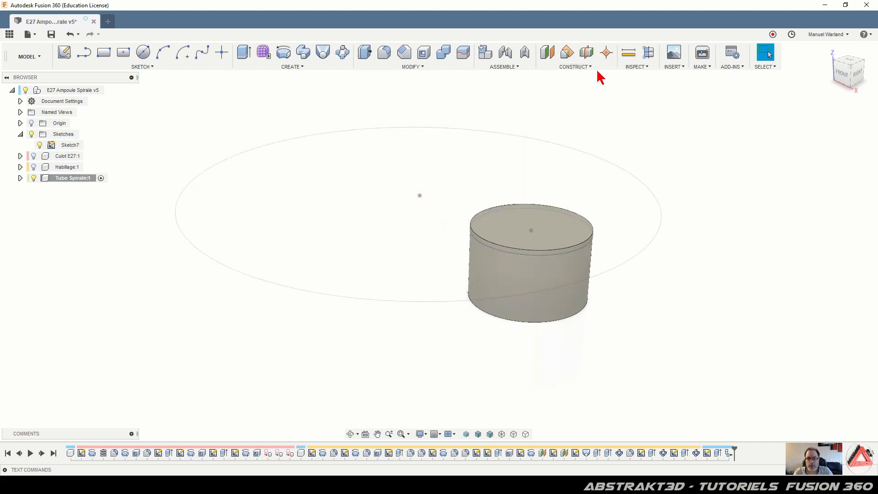
Create a construction axis through the cylinder's side face and stretch it so it rises above the cylinder.
click(580, 70)
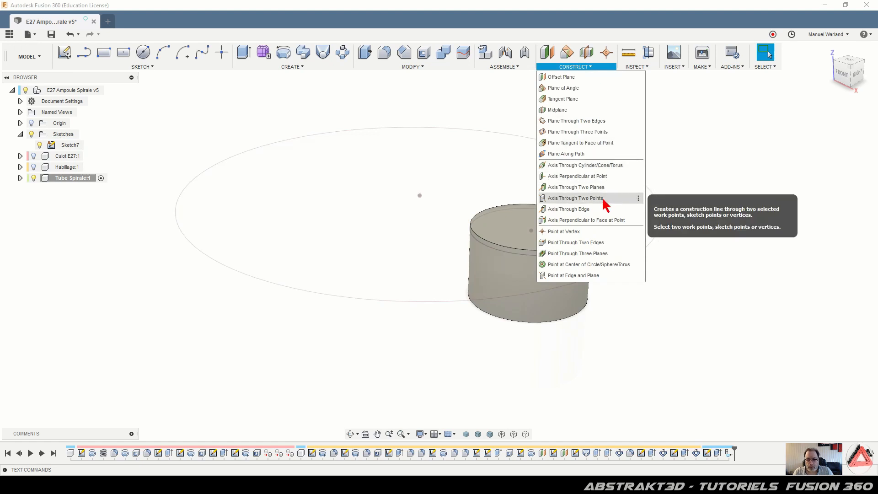
click(589, 166)
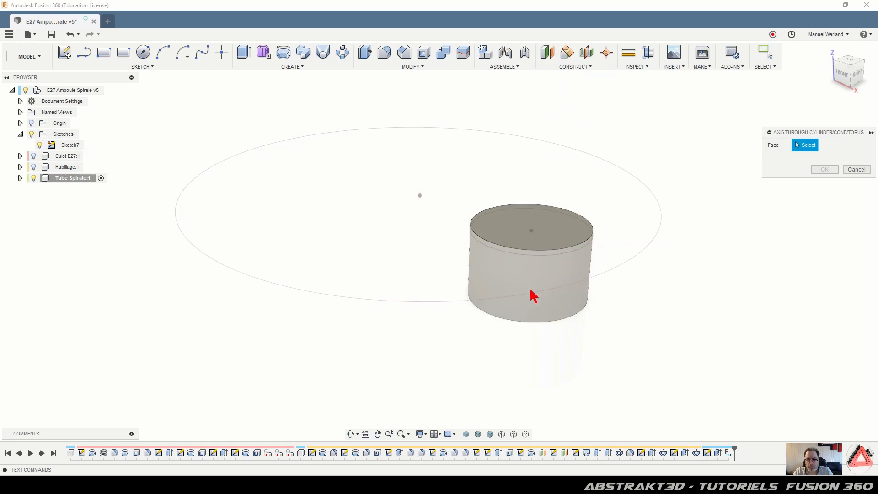
click(577, 66)
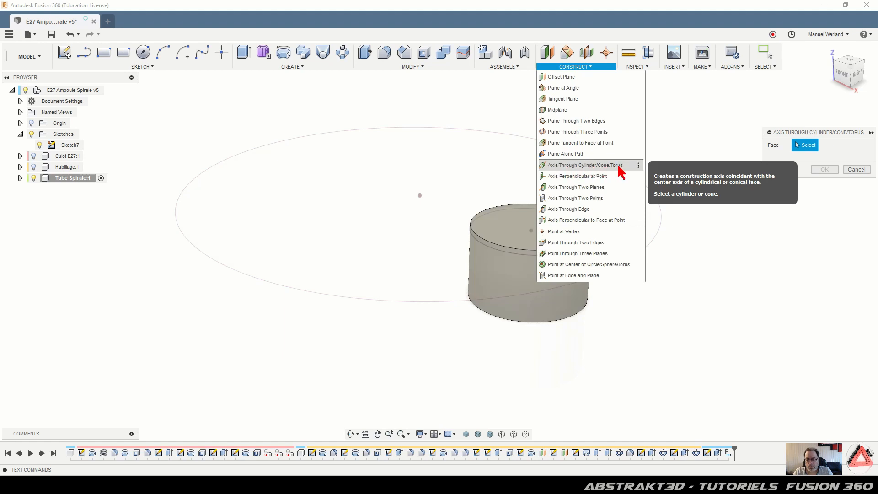
click(585, 164)
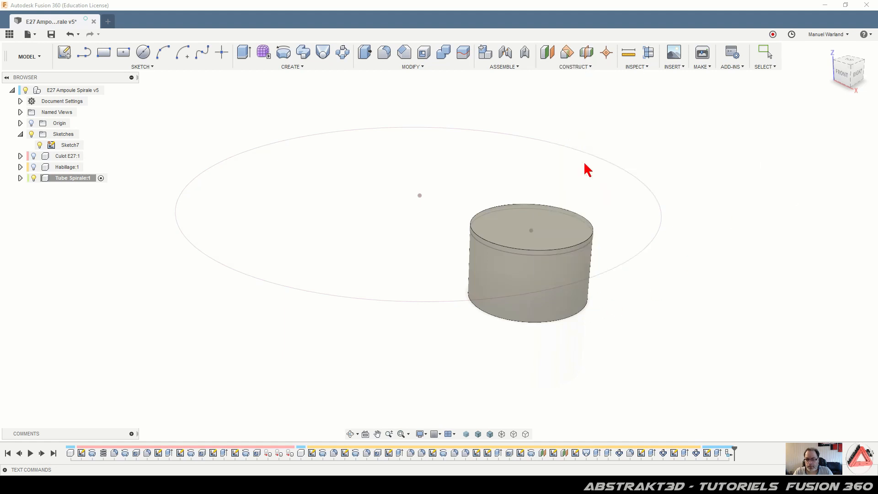
click(556, 314)
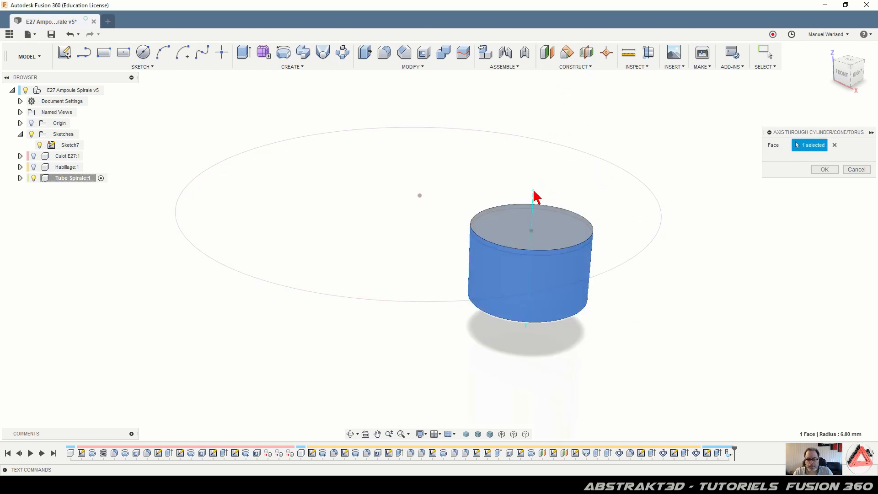
click(765, 53)
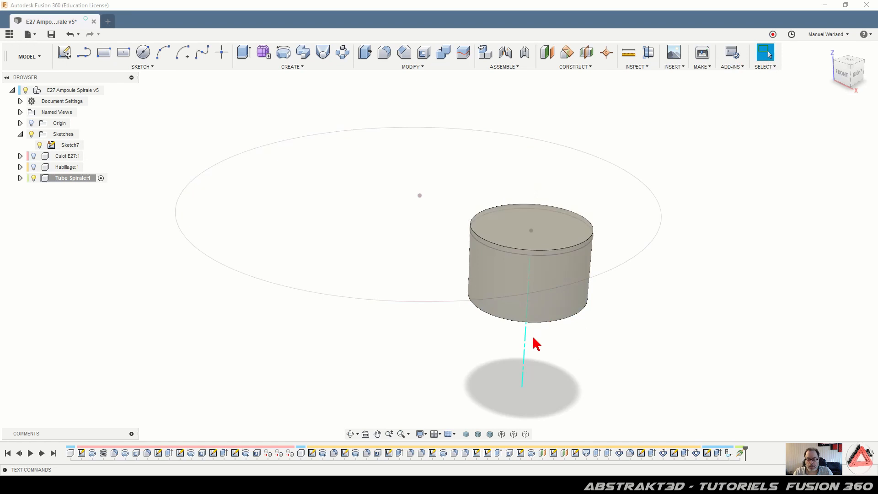
click(524, 358)
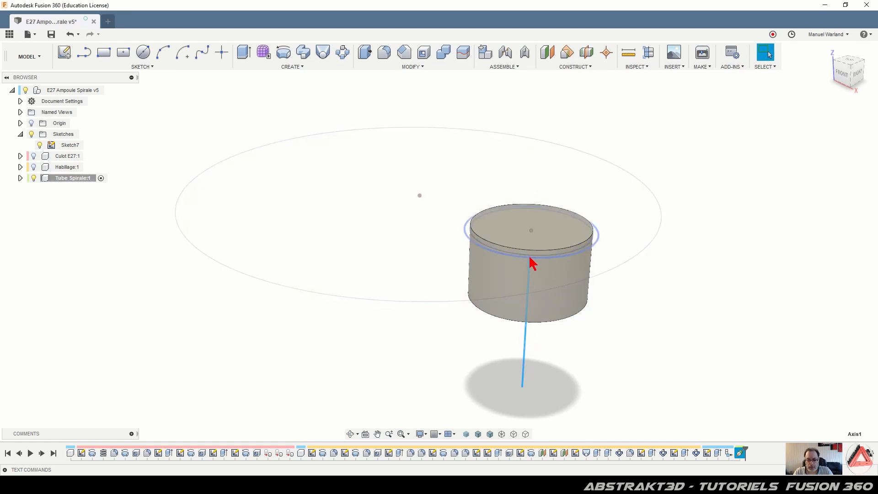
drag(522, 387, 543, 37)
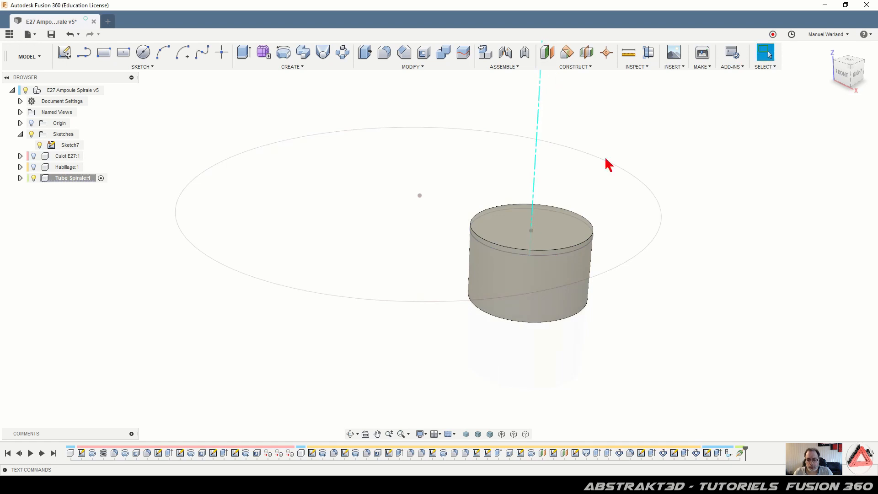
Create a construction plane offset 10 mm above the large circular profile of Sketch7.
scroll(478, 421, down, 2)
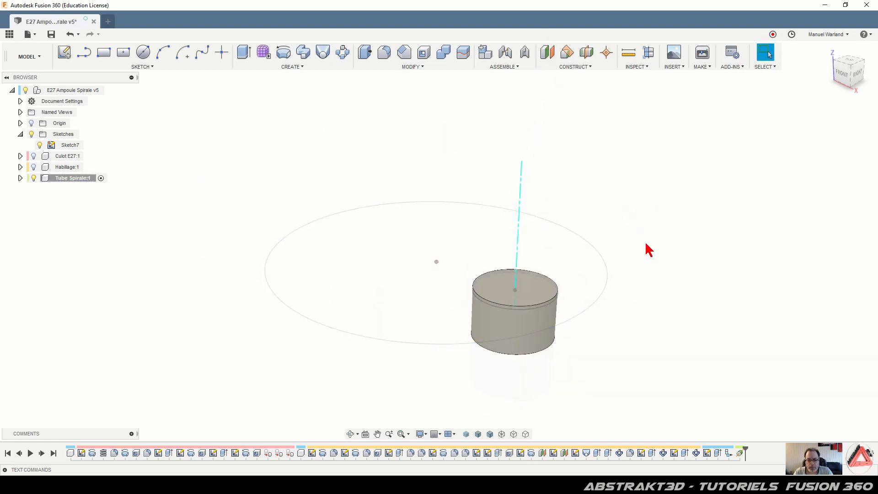
scroll(539, 316, up, 3)
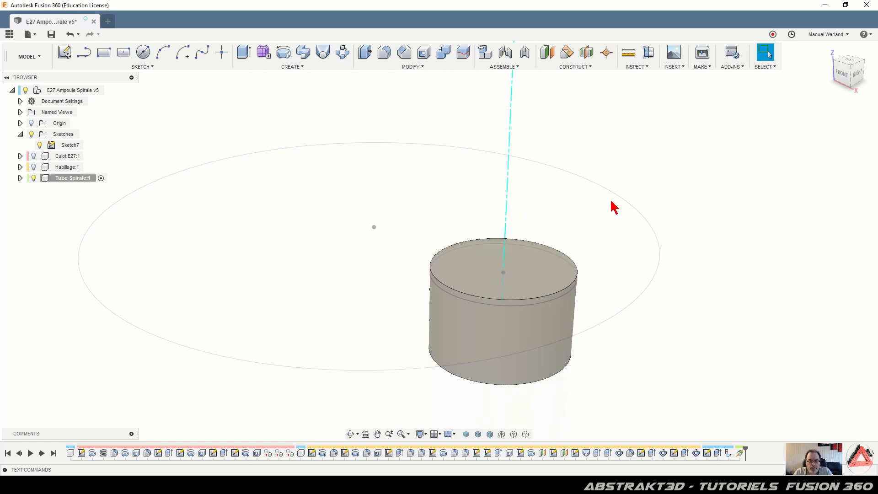
click(545, 198)
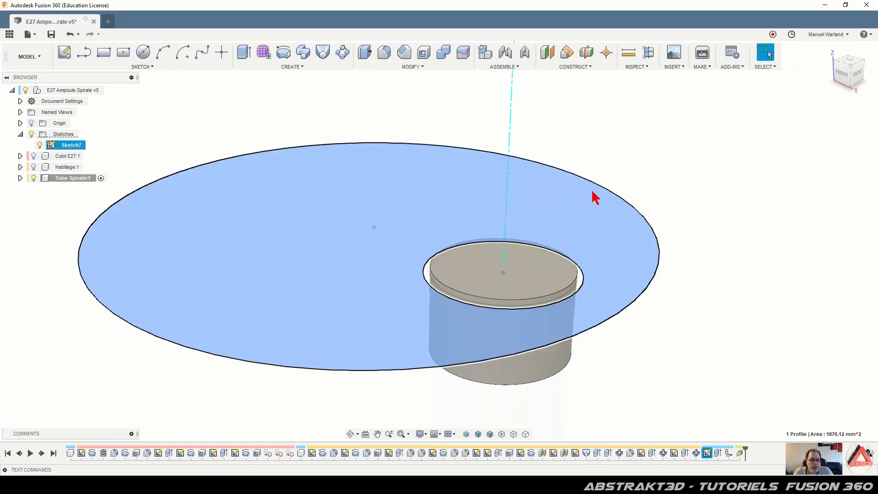
click(548, 54)
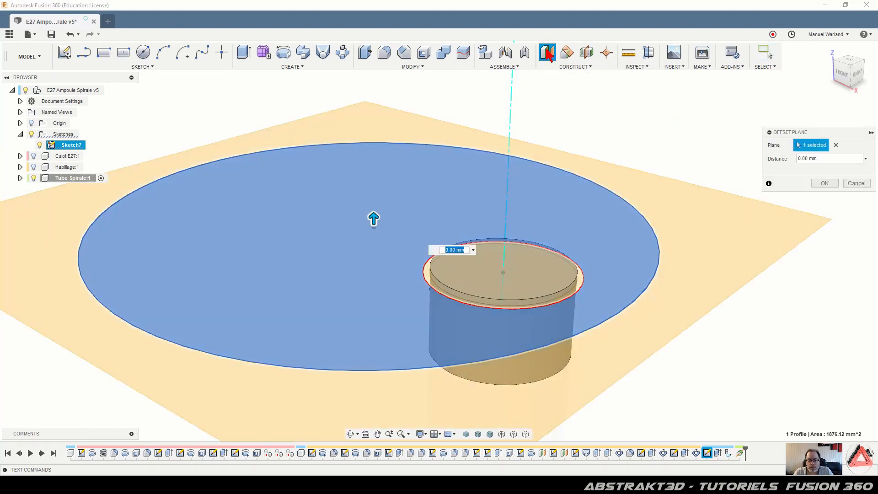
text(10)
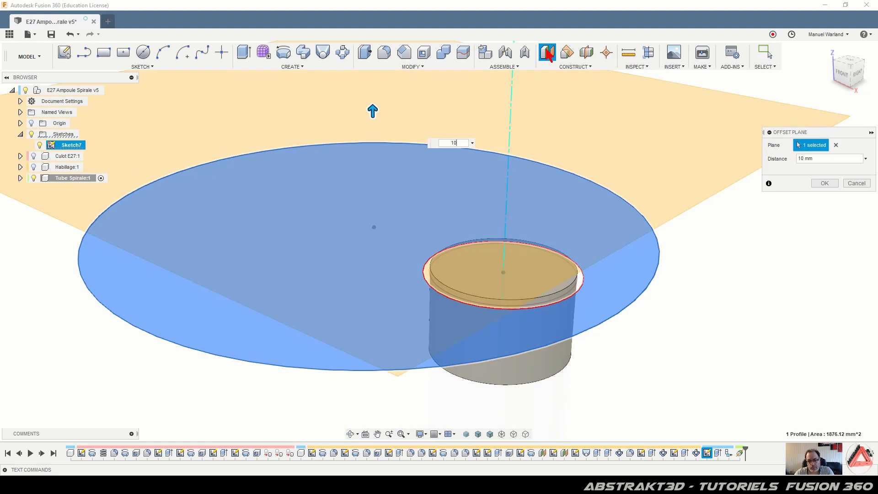
key(Return)
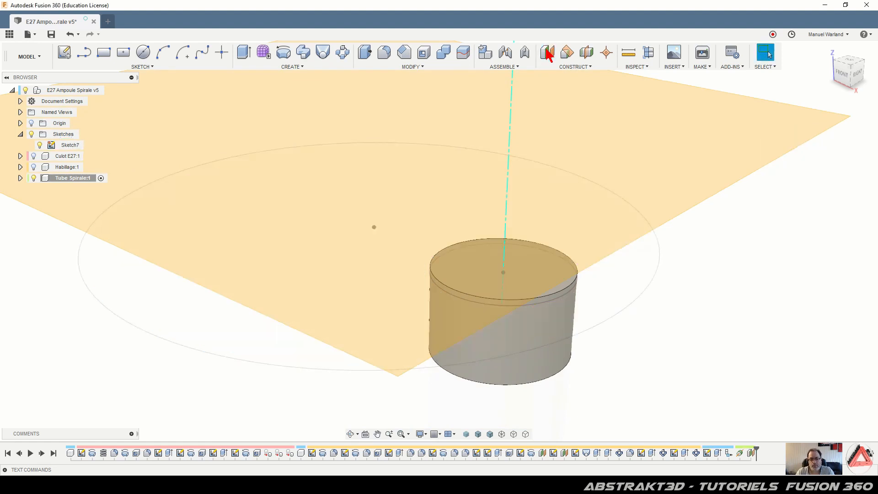
Start a sketch on the new offset plane above the cylinder.
click(678, 147)
scroll(682, 261, down, 2)
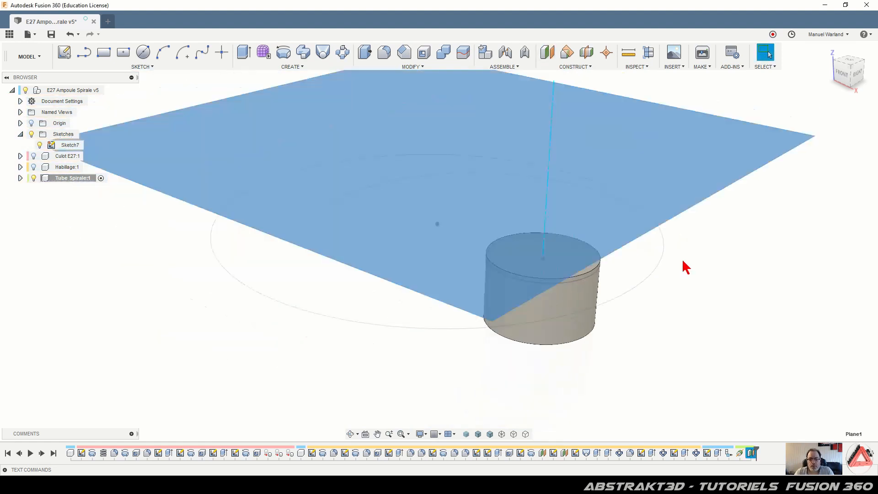
scroll(688, 279, down, 3)
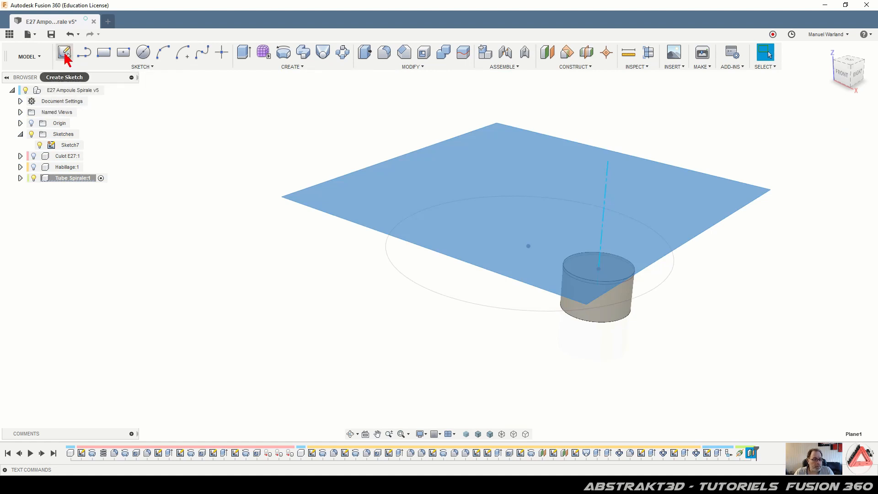
click(65, 54)
scroll(208, 111, down, 2)
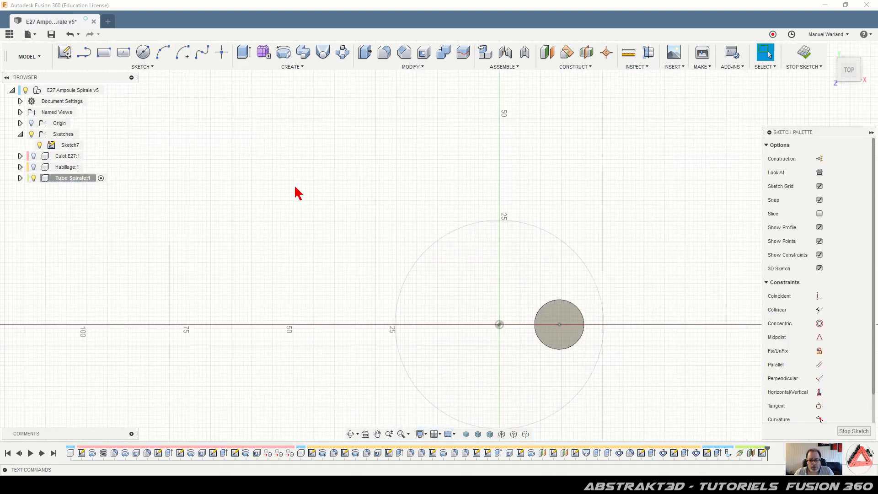
scroll(281, 164, down, 3)
scroll(549, 352, up, 2)
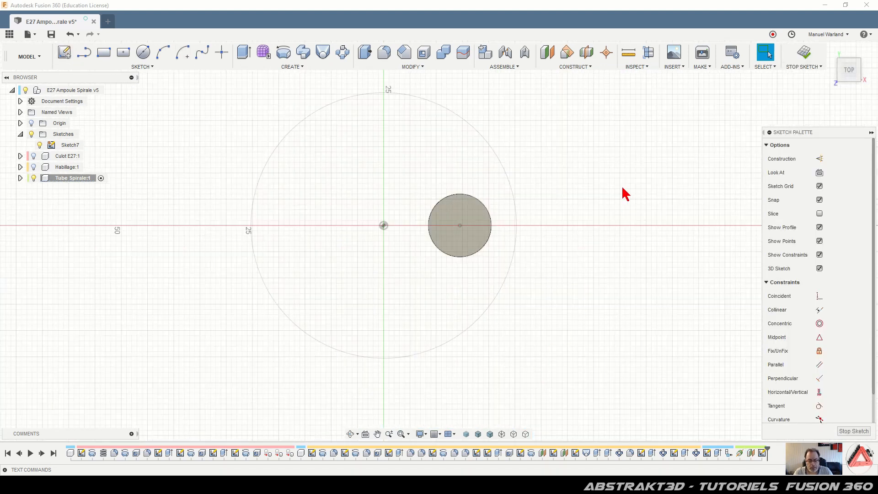
Project the large circle's center point and the cylinder's circular outline with its center into the sketch.
key(p)
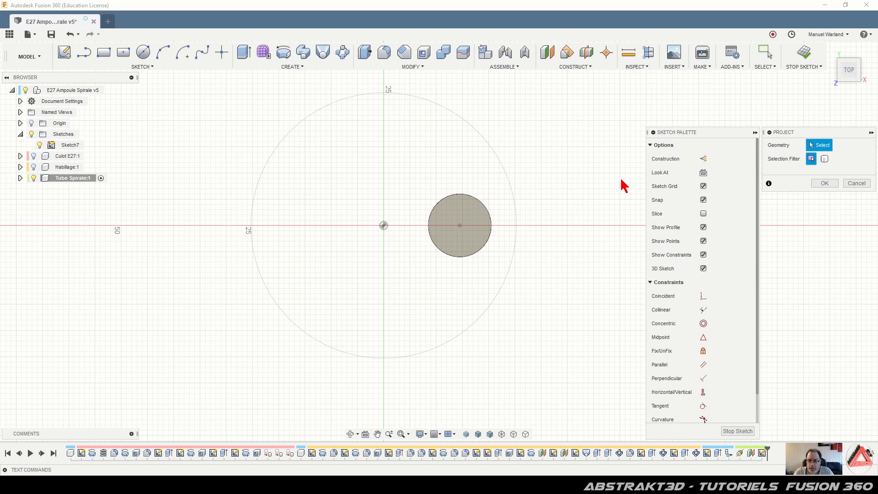
click(383, 225)
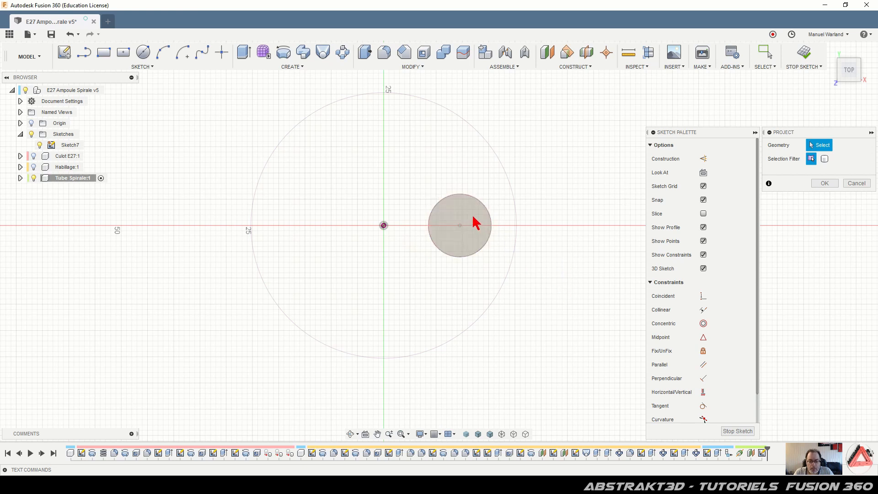
shift+middle_drag(529, 333, 475, 336)
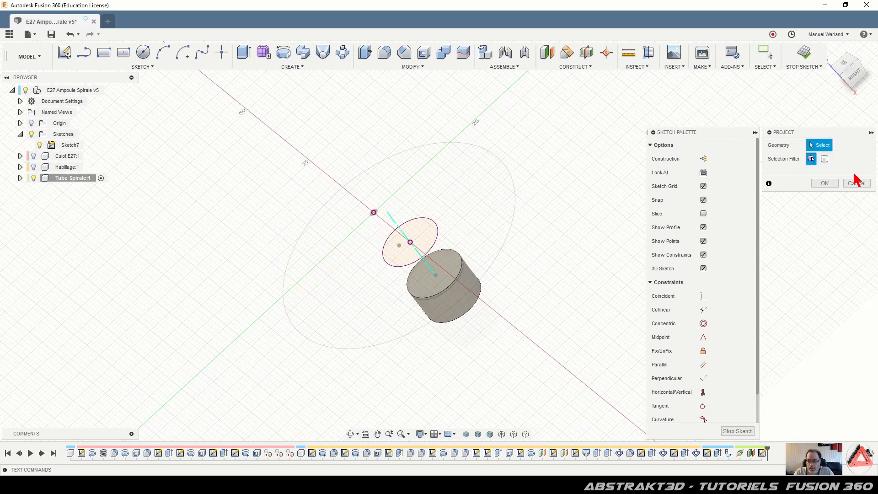
click(828, 184)
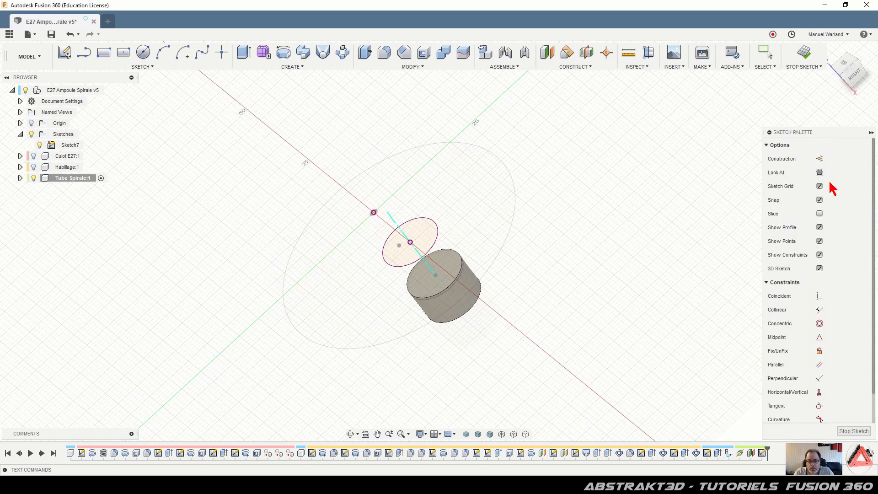
click(137, 68)
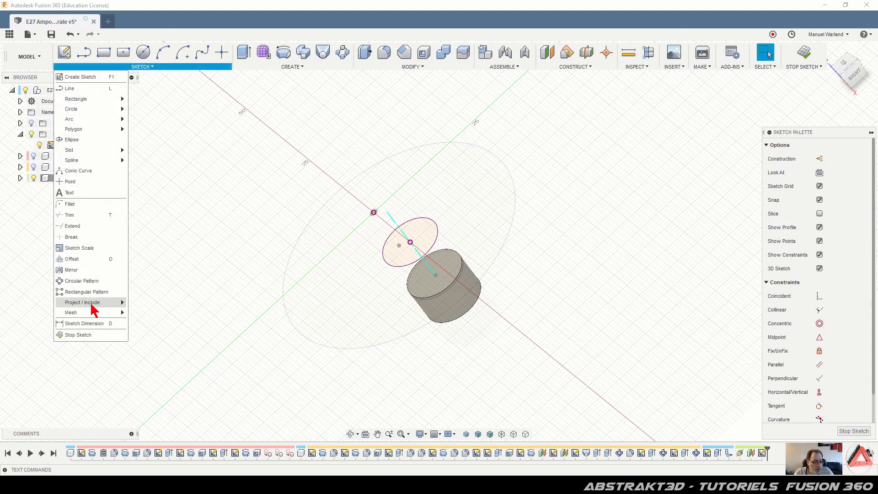
mouse_move(92, 305)
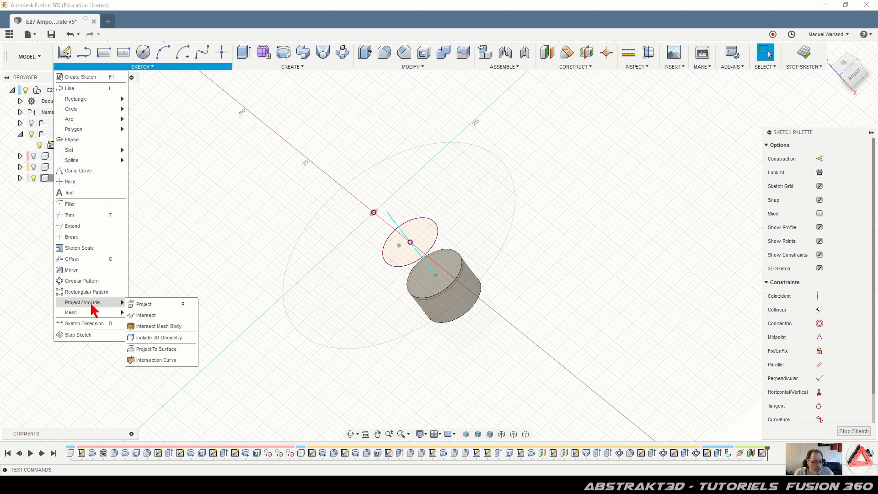
click(147, 315)
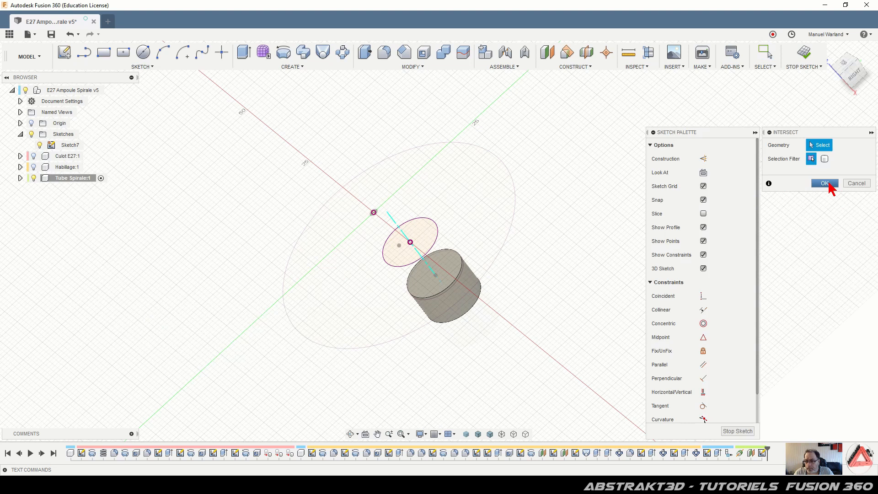
click(824, 183)
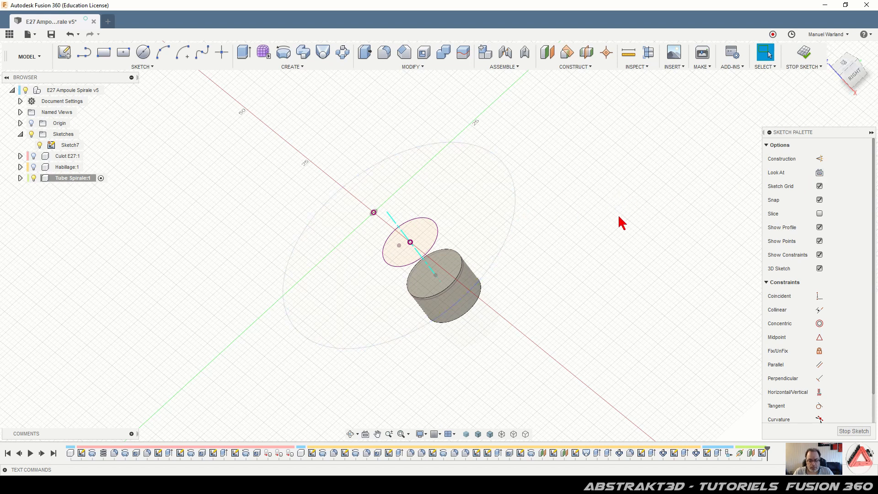
Project the large outer circle of Sketch7 into the sketch and finish the sketch.
key(p)
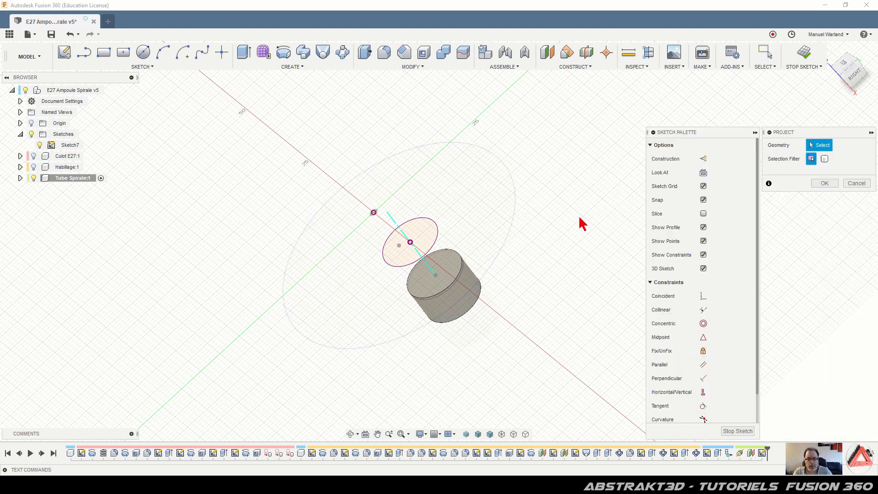
click(512, 227)
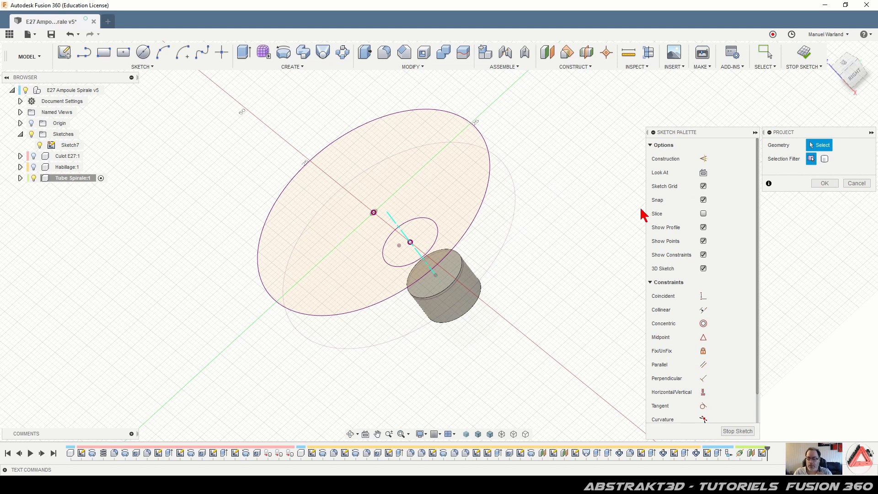
click(824, 183)
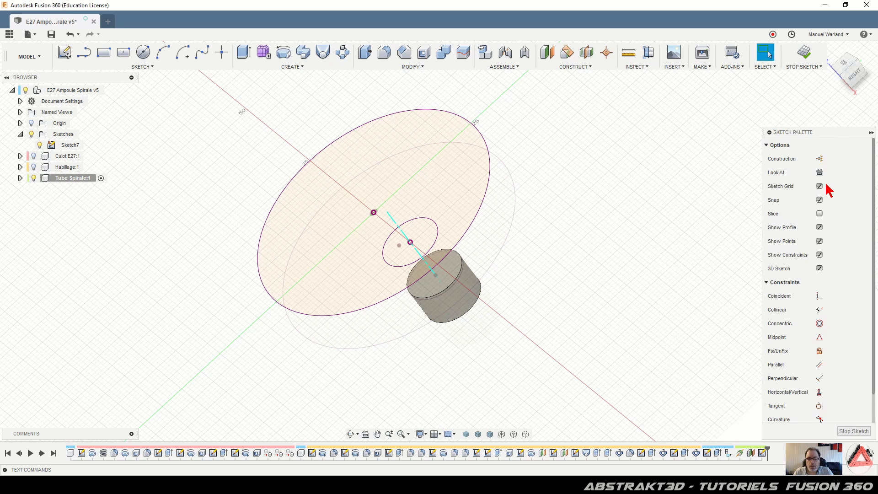
click(852, 432)
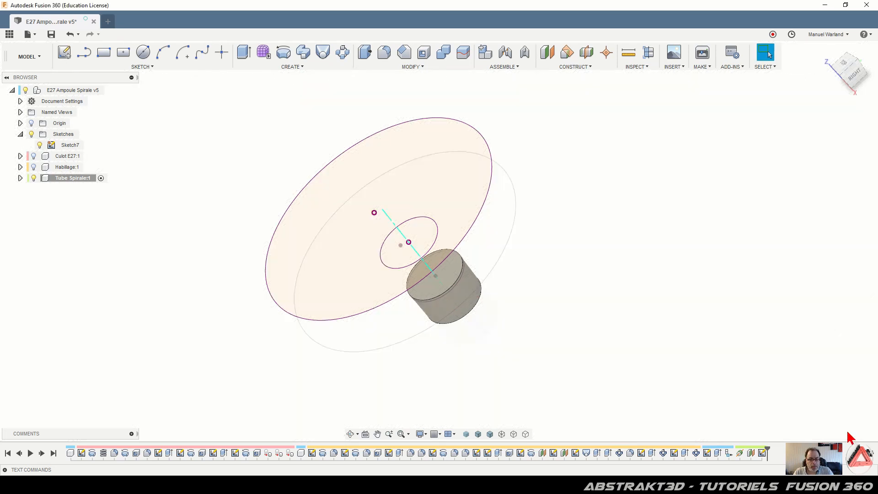
Start a Coil on the projected sketch's plane with a 47 mm diameter base circle centered on the large circle's center point.
mouse_move(617, 333)
shift+middle_down()
mouse_move(672, 286)
mouse_move(639, 317)
shift+middle_up()
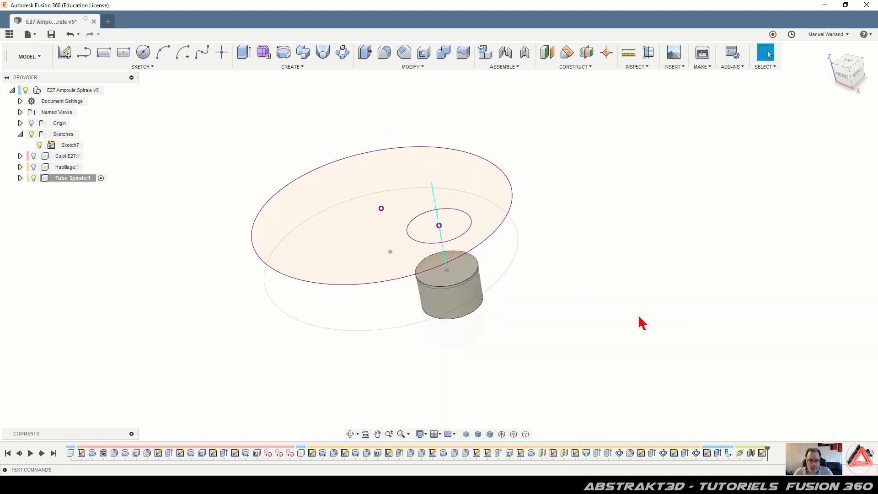
click(288, 67)
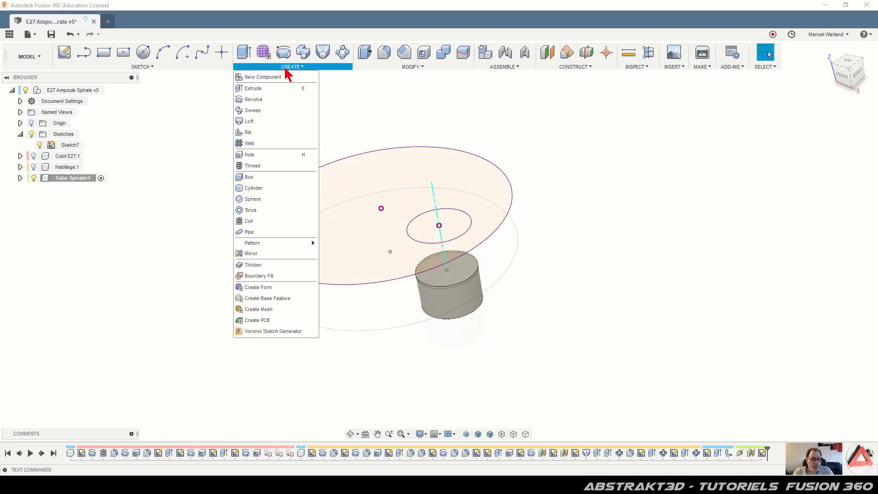
click(256, 220)
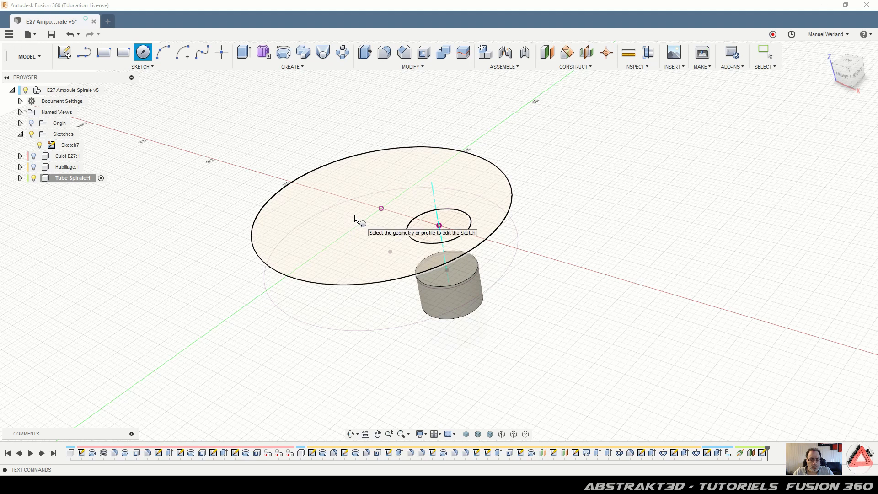
click(355, 217)
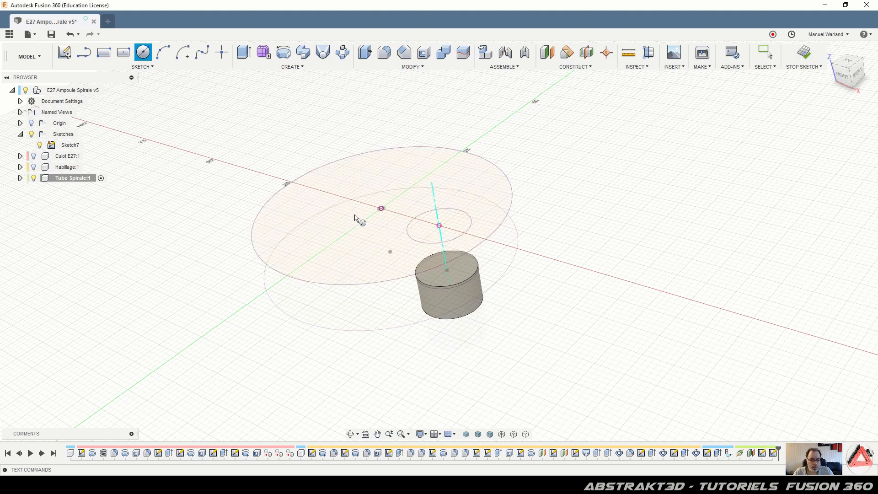
click(381, 209)
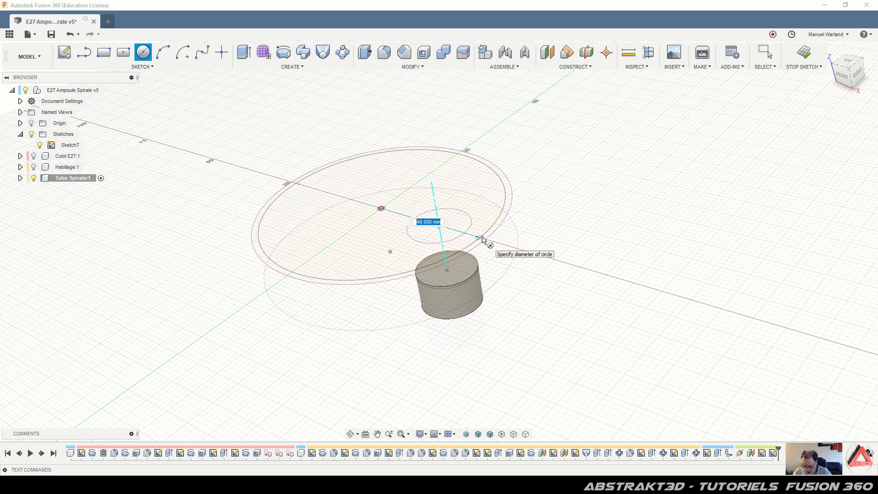
text(47)
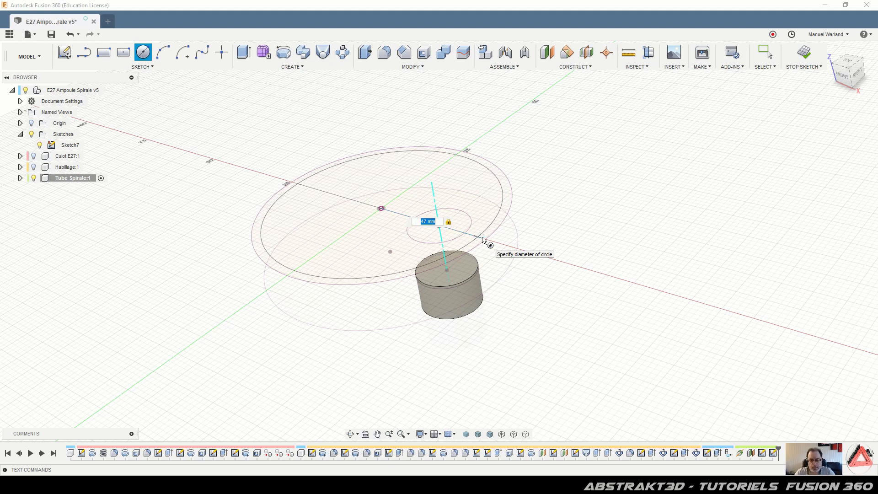
key(Return)
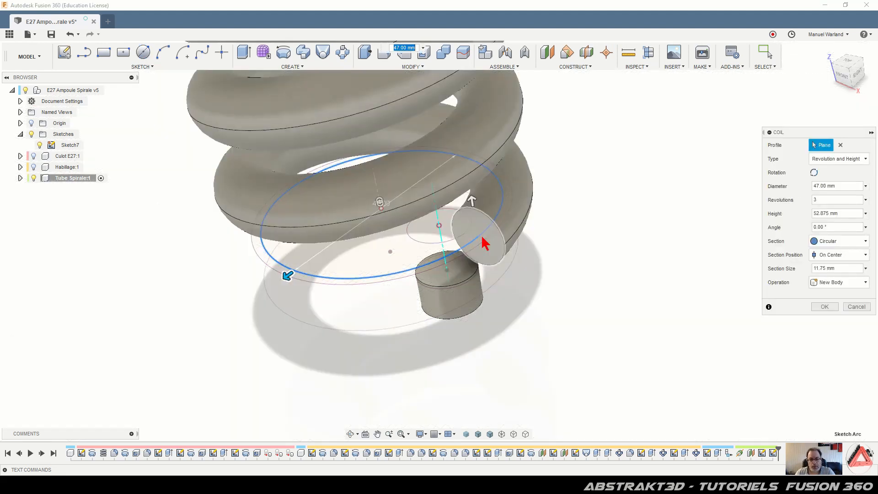
Set the coil type to Height and Pitch, with a height of 65 mm and a pitch of 30 mm.
scroll(302, 382, down, 3)
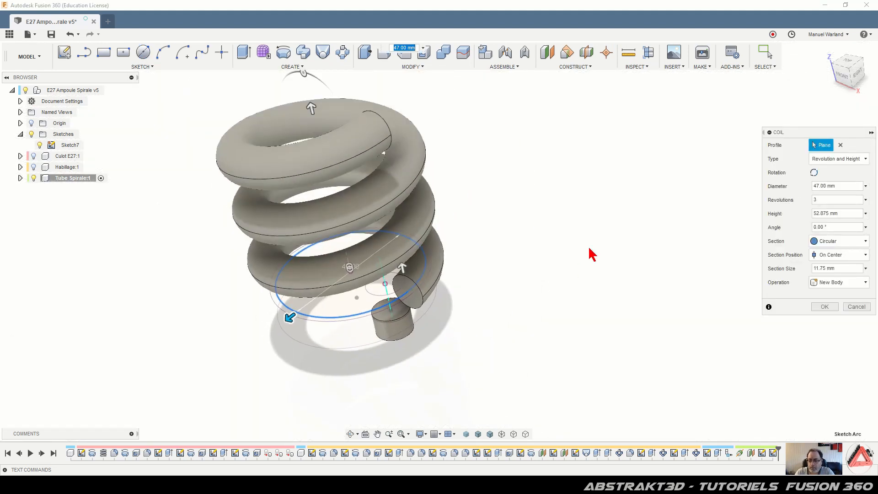
click(864, 160)
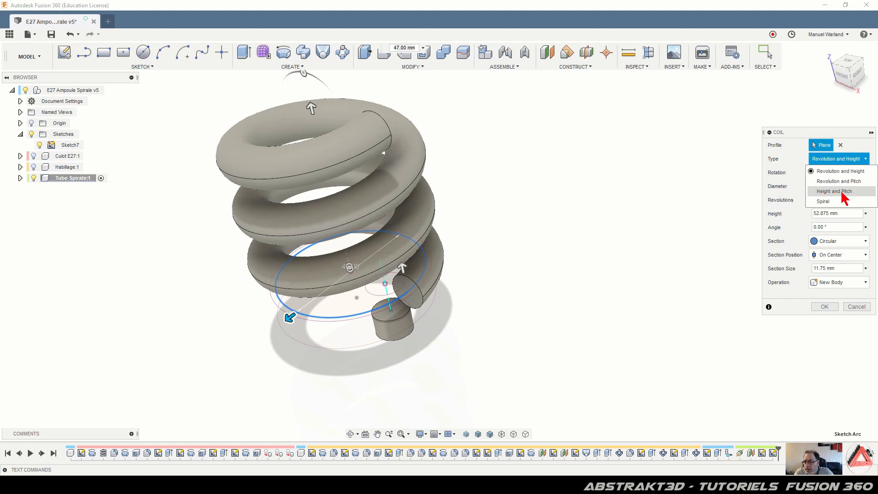
click(835, 192)
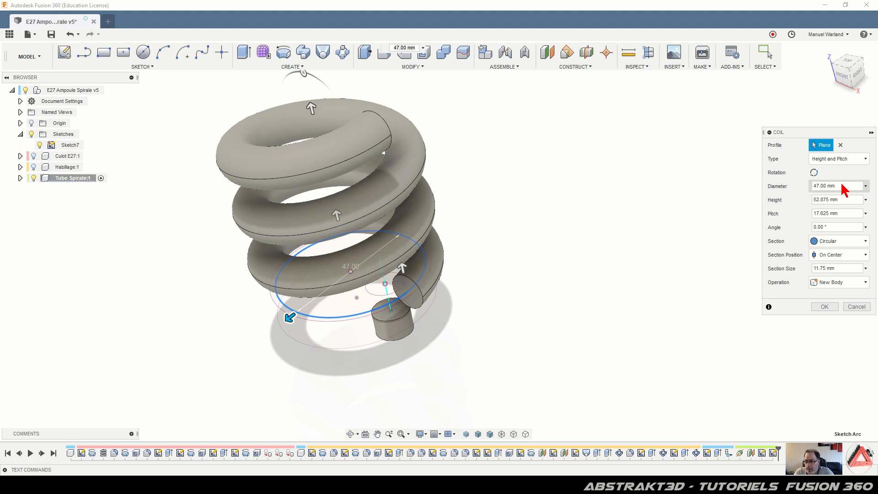
click(846, 200)
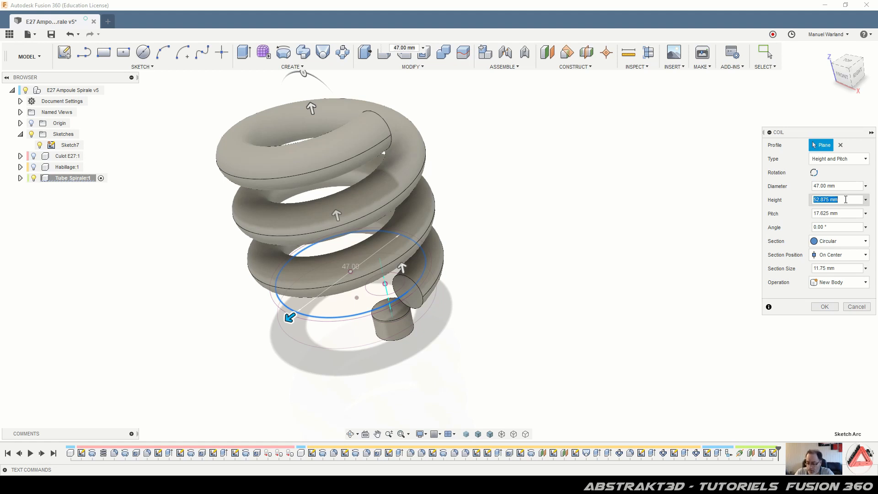
text(65)
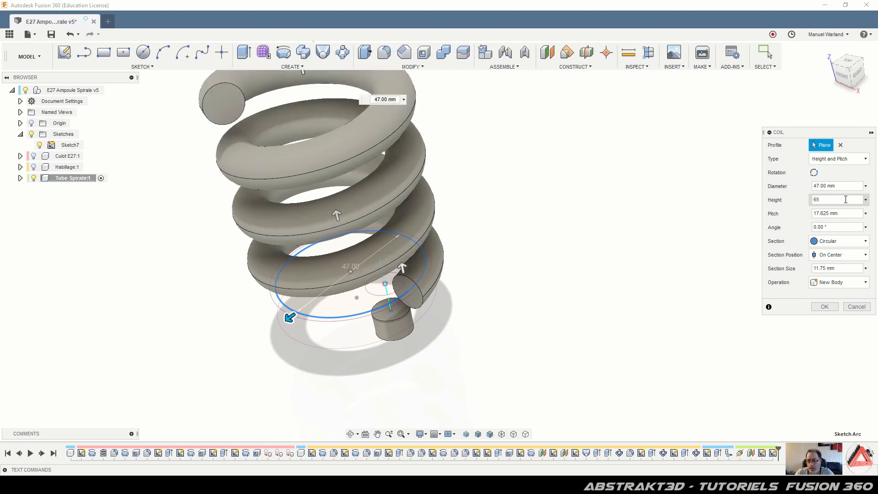
click(847, 213)
text(30)
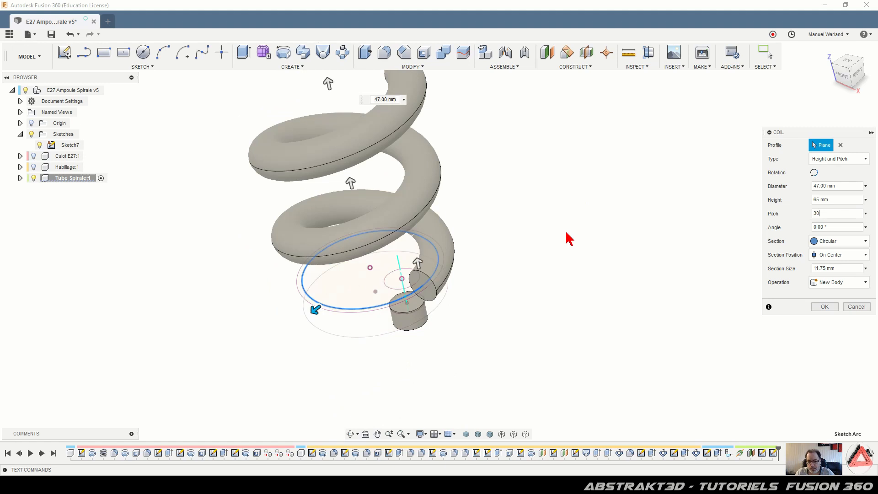
Set the coil's section size to 12 mm and create it as a new body.
scroll(555, 270, down, 1)
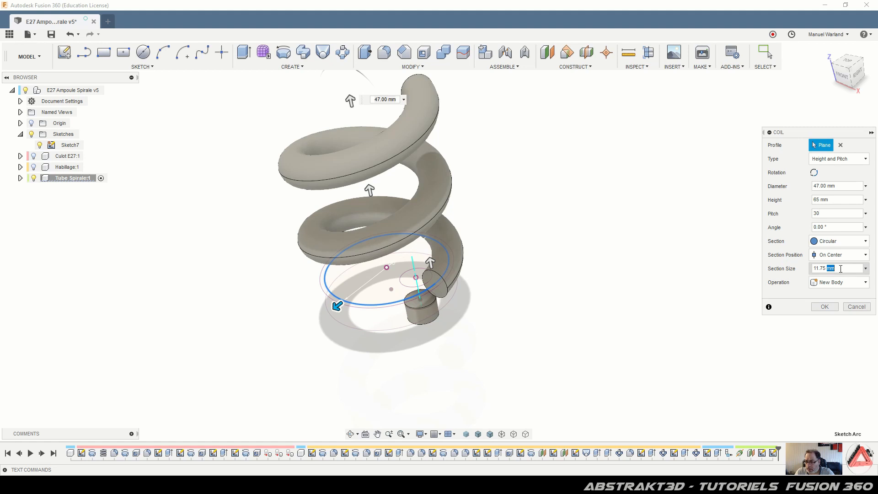
text(12)
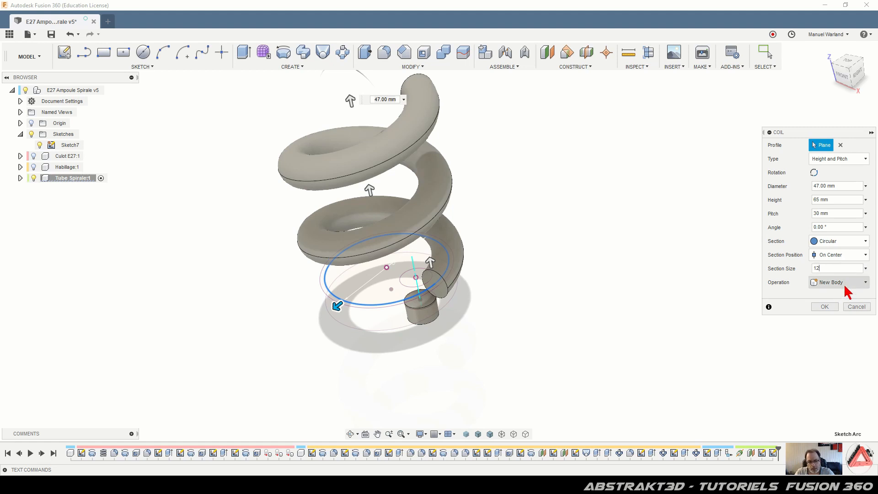
click(825, 307)
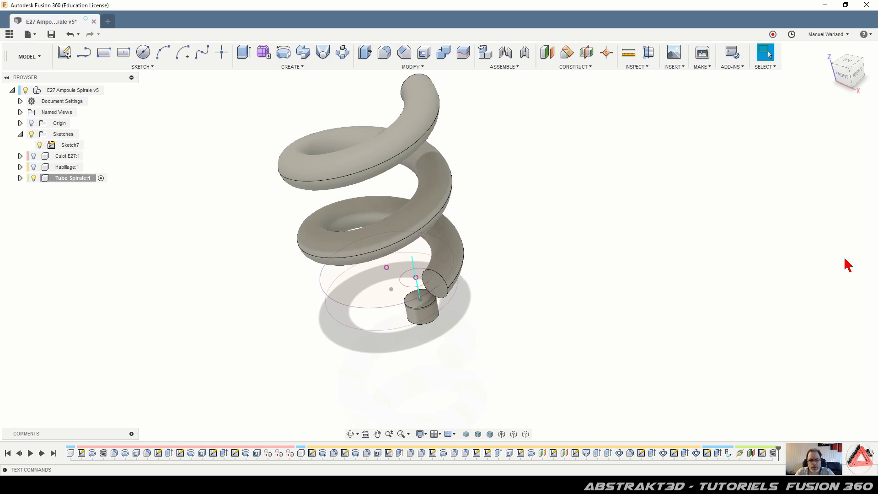
Start Move/Copy on the coil body of Tube Spirale and set its pivot on the large circle's center point.
click(20, 178)
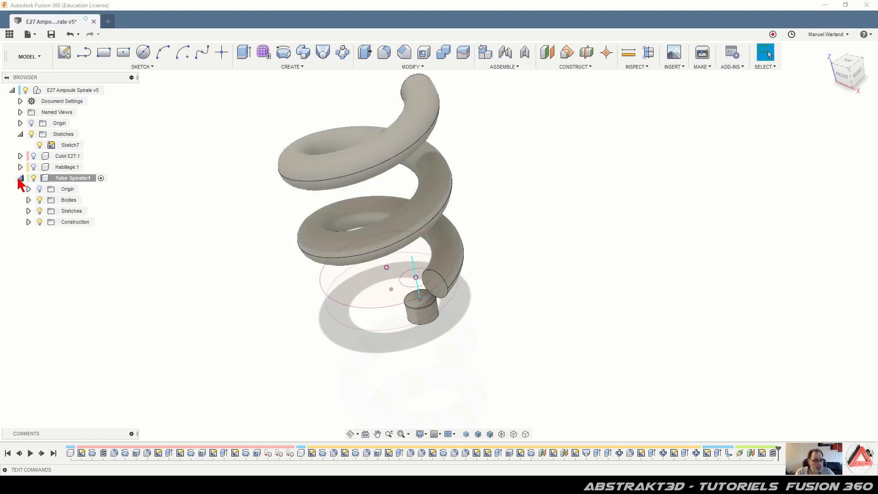
click(28, 201)
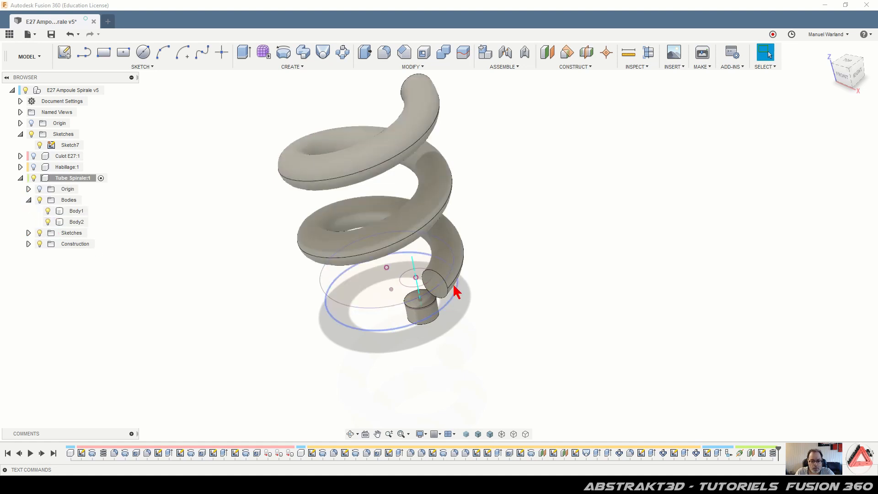
scroll(446, 304, up, 5)
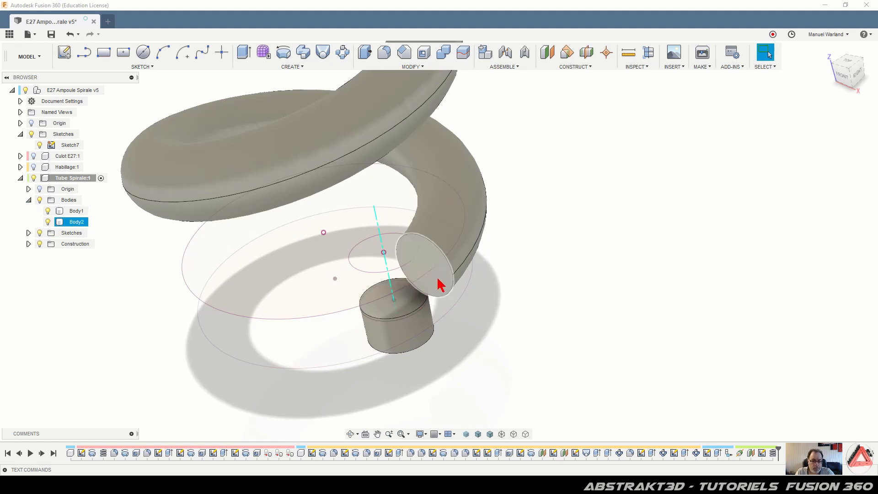
click(854, 79)
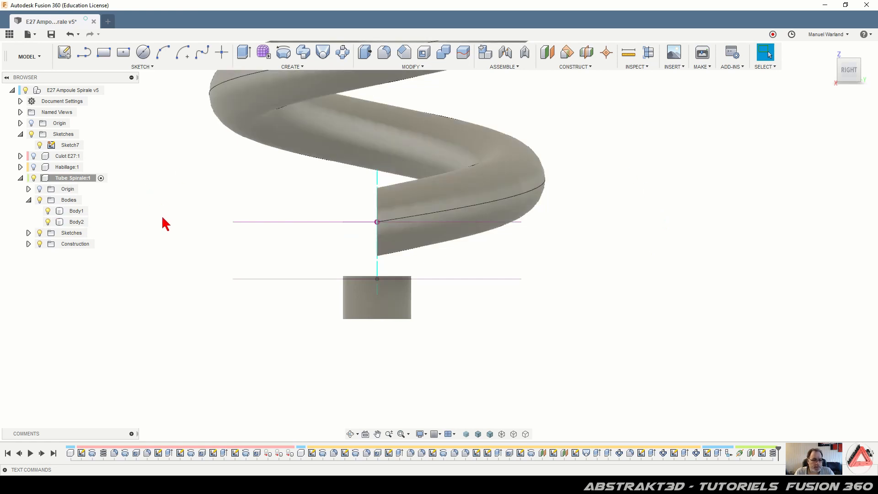
click(76, 223)
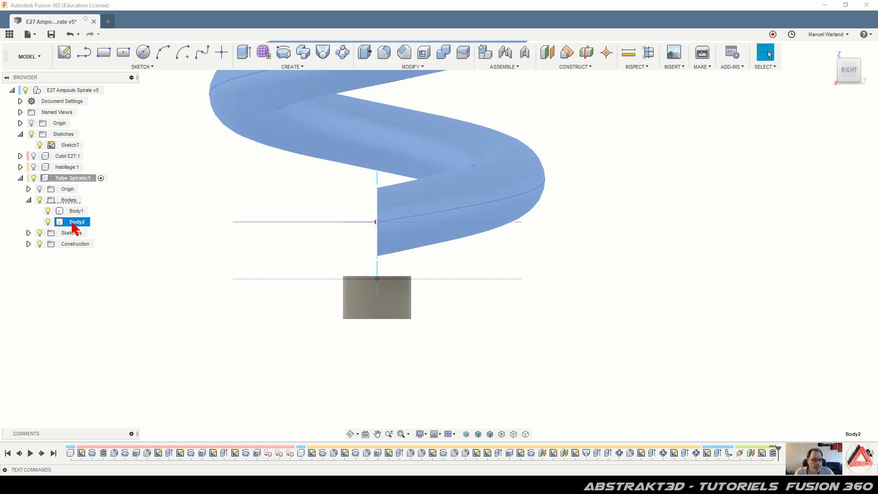
right_click(75, 228)
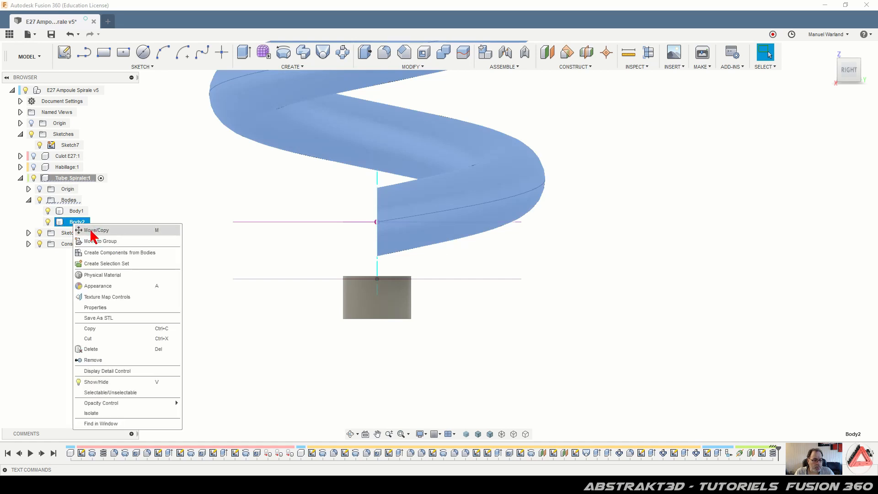
click(91, 231)
shift+middle_drag(141, 318, 177, 325)
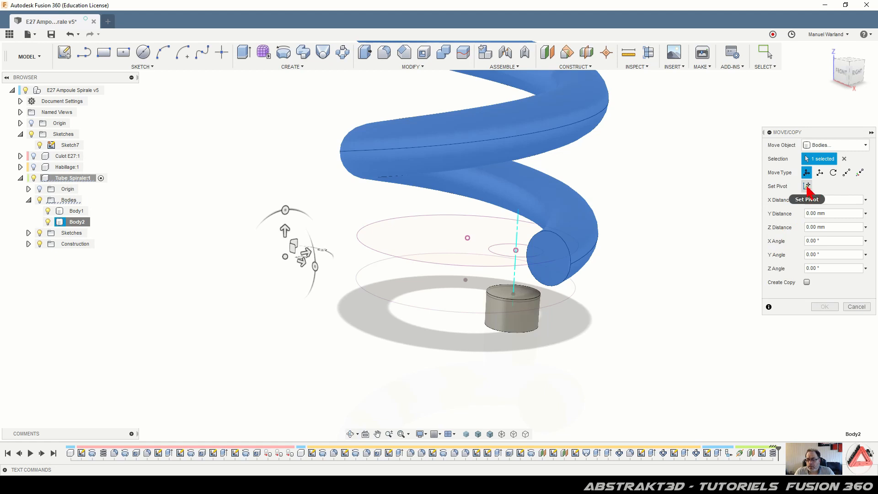
click(807, 186)
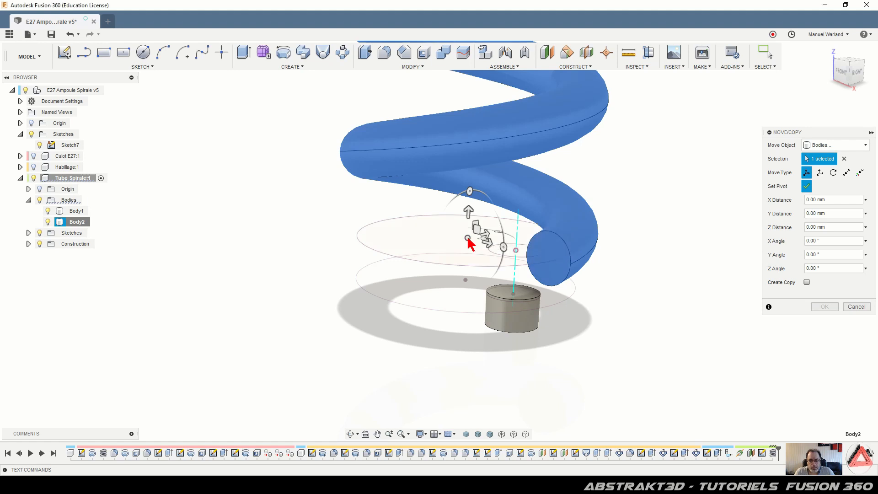
click(807, 187)
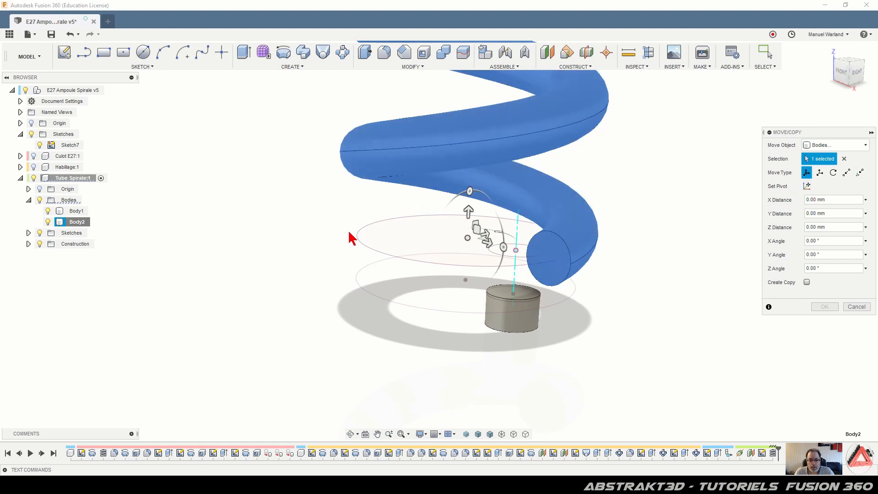
Rotate the coil body 45° about the vertical Z axis and apply the move.
shift+middle_drag(322, 229, 309, 243)
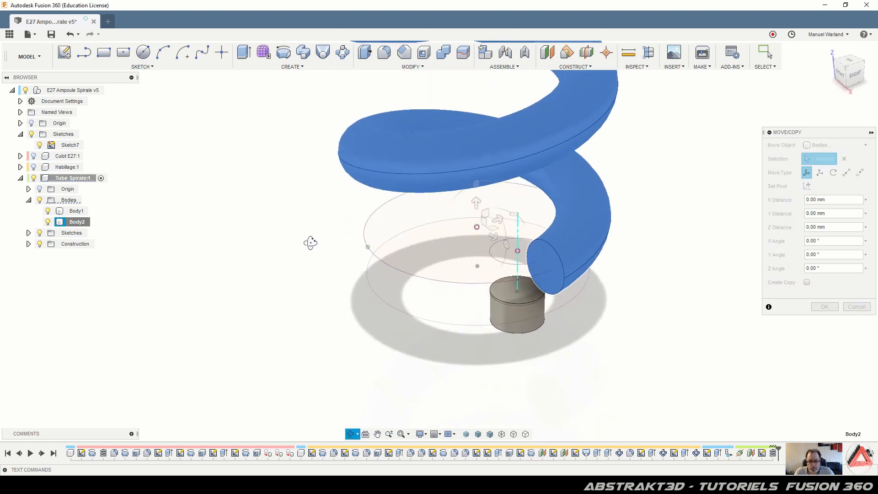
scroll(580, 198, up, 2)
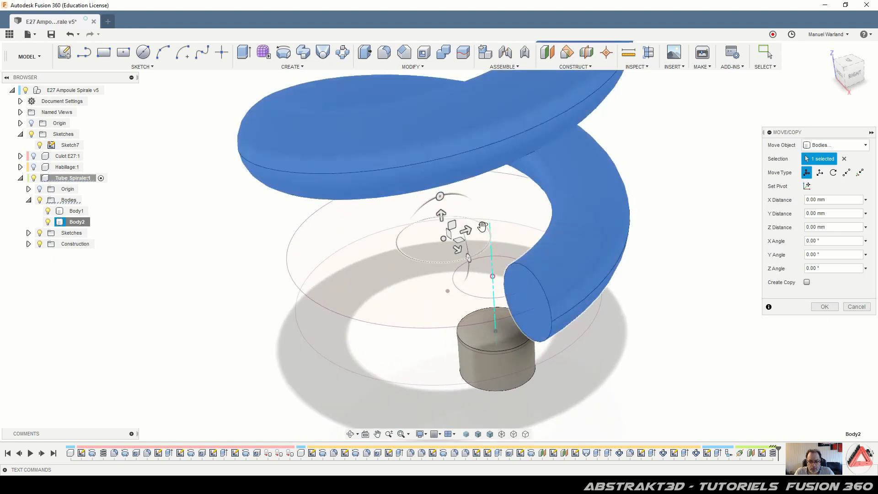
drag(484, 226, 457, 219)
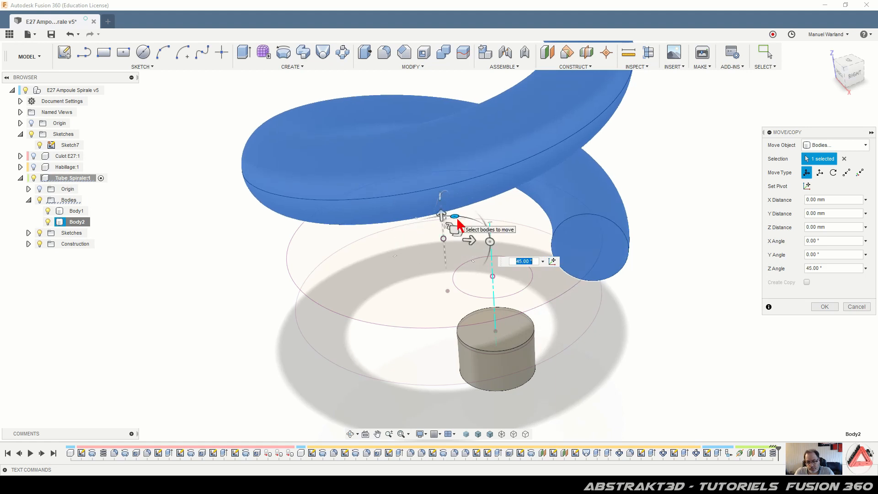
click(826, 308)
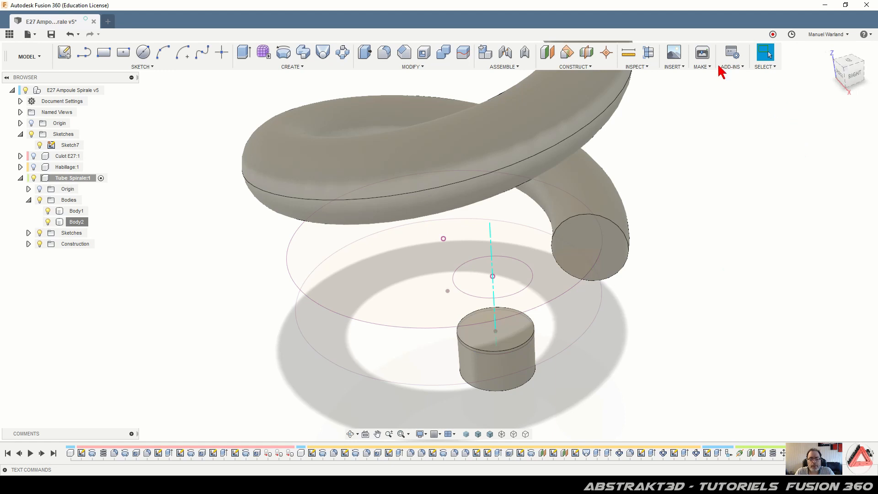
Construct a point at the center of the circular edge at the coil's lower end.
click(587, 68)
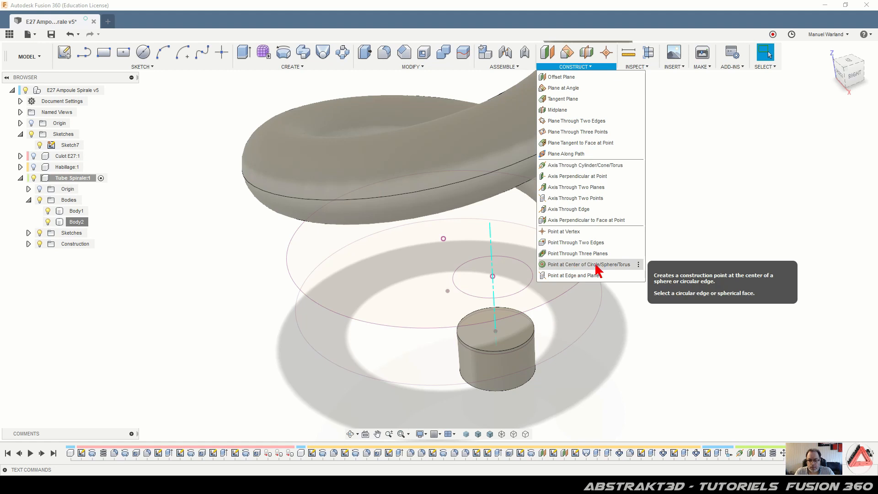
click(609, 264)
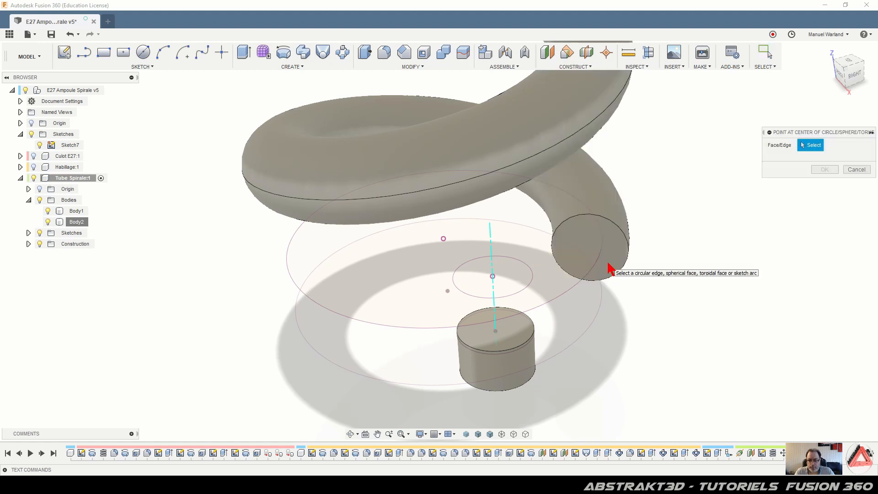
click(617, 231)
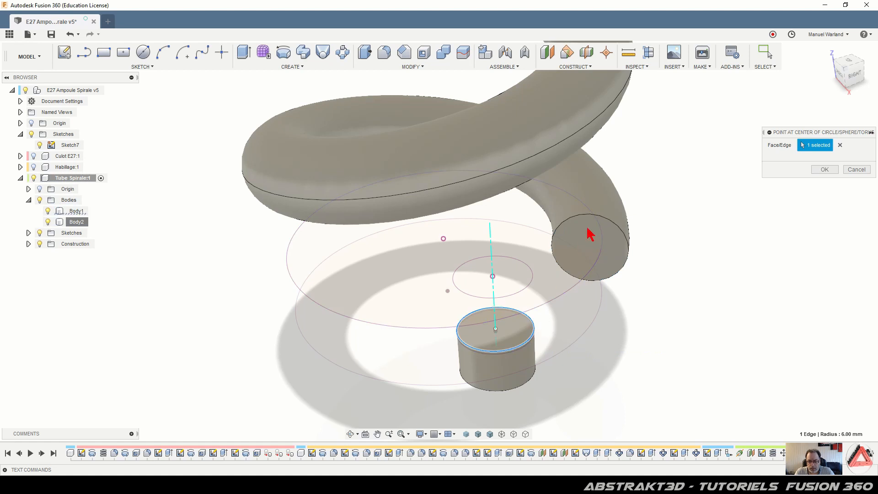
click(824, 169)
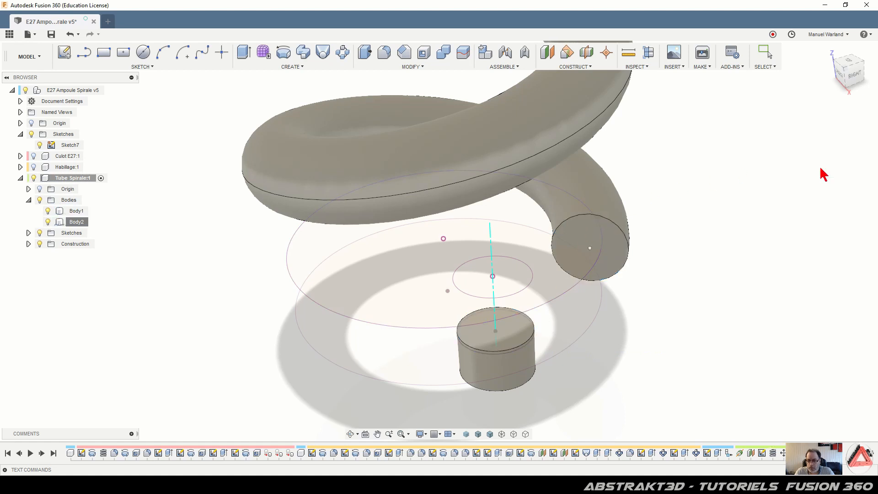
Construct a point at the center of the small cylinder's top circular edge.
click(569, 55)
click(576, 66)
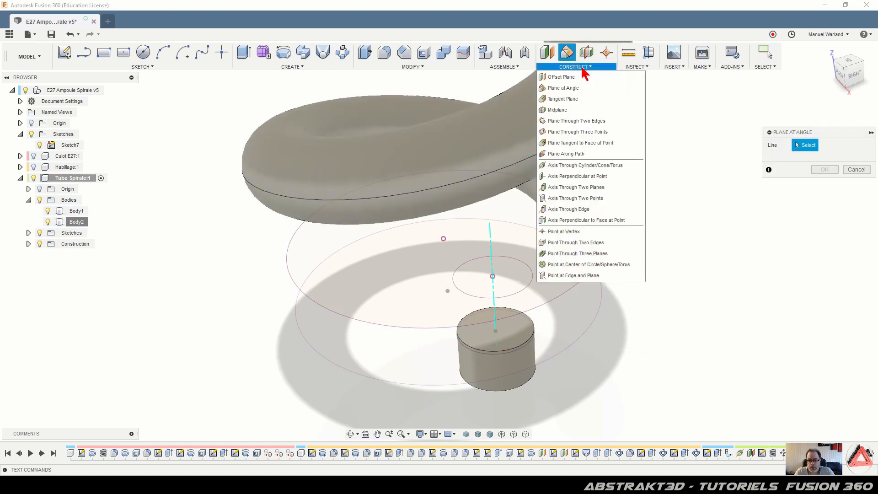
click(581, 265)
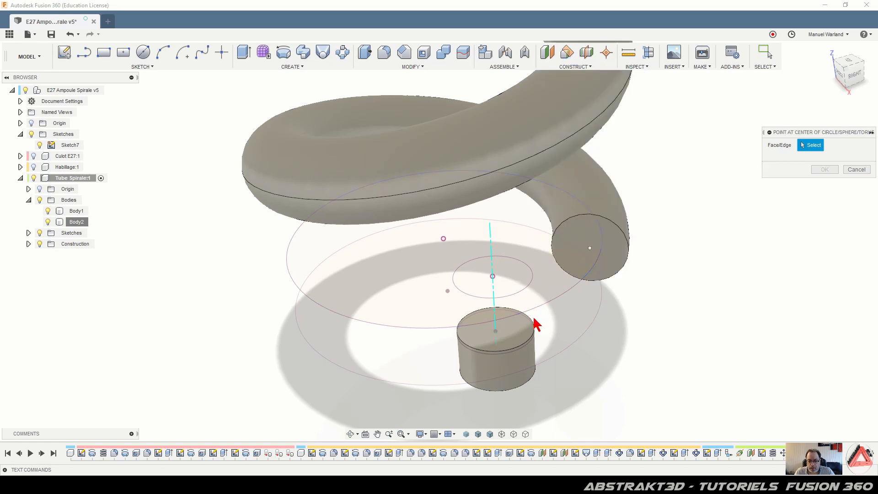
click(526, 346)
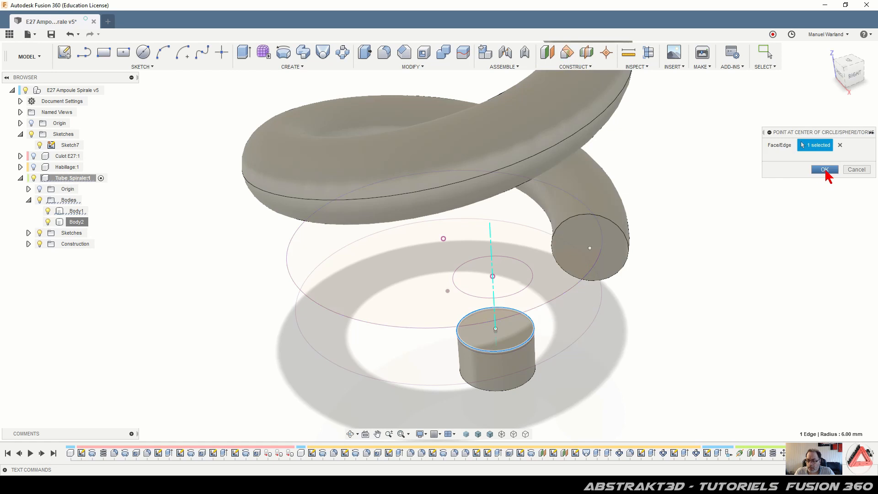
click(825, 169)
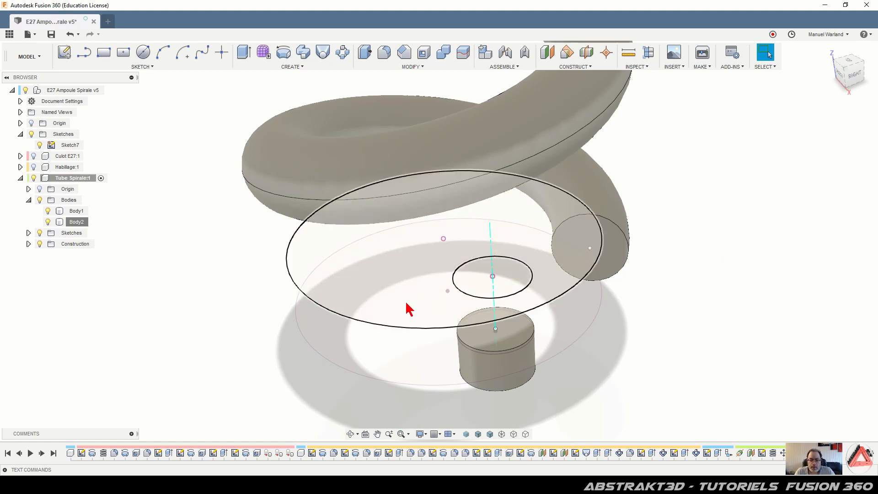
Start a sketch on the plane of the large circle's profile, with Slice enabled and the view facing the sketch plane.
click(399, 315)
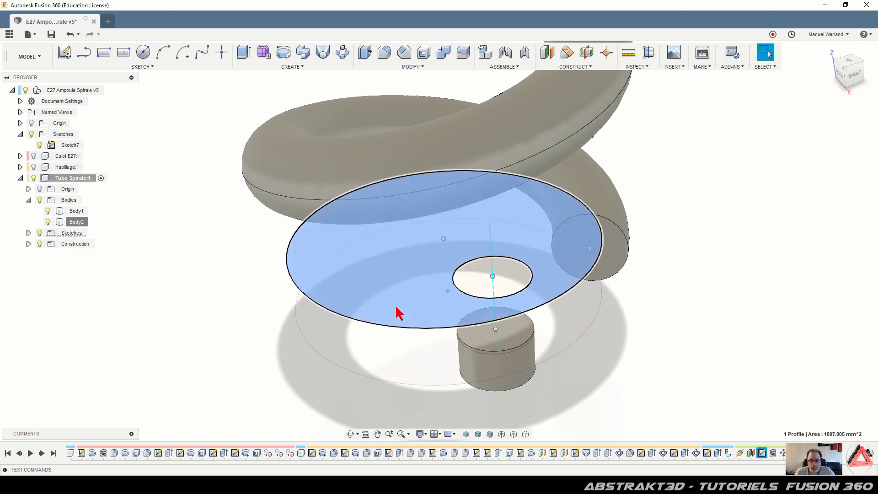
click(297, 402)
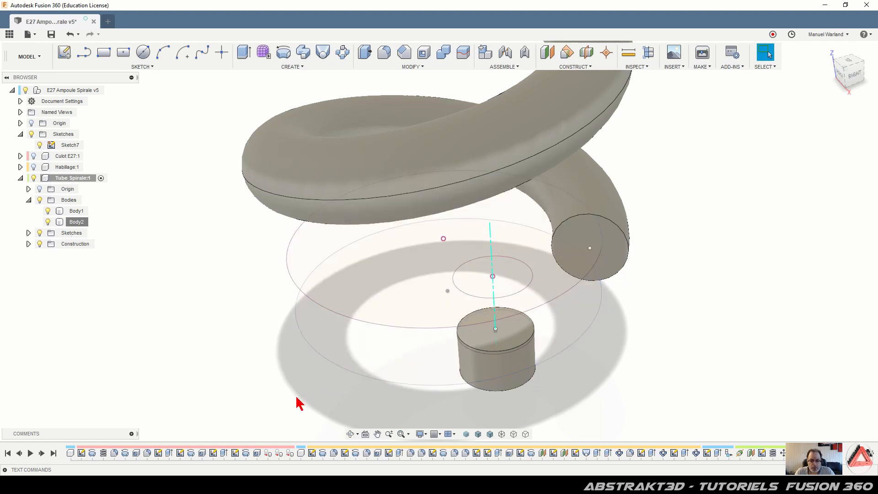
click(381, 323)
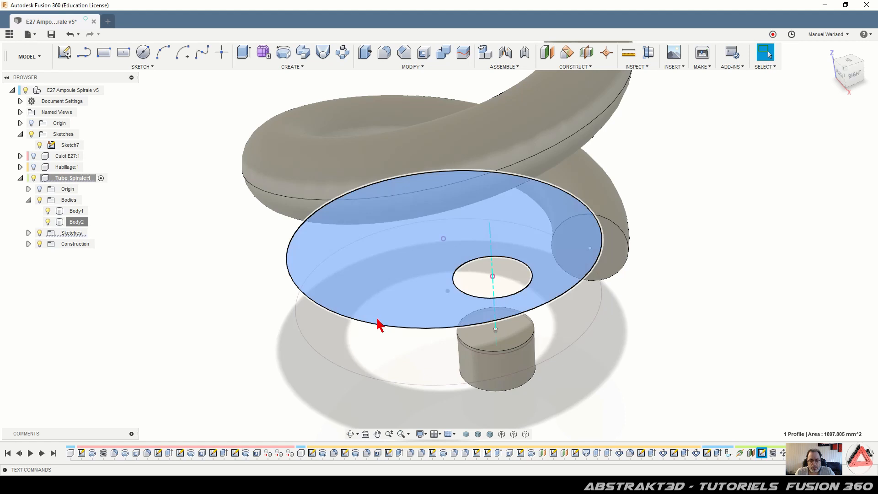
click(64, 52)
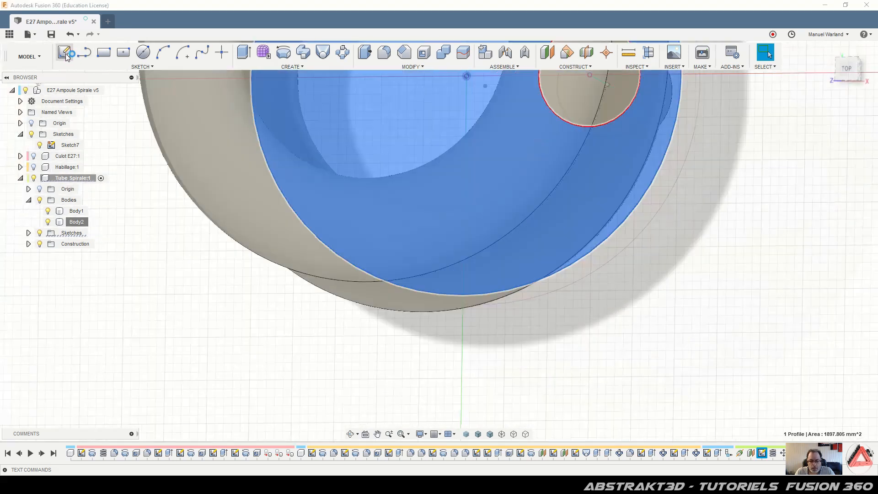
mouse_move(441, 333)
shift+middle_down()
mouse_move(364, 320)
mouse_move(414, 331)
mouse_move(363, 303)
mouse_move(384, 318)
shift+middle_up()
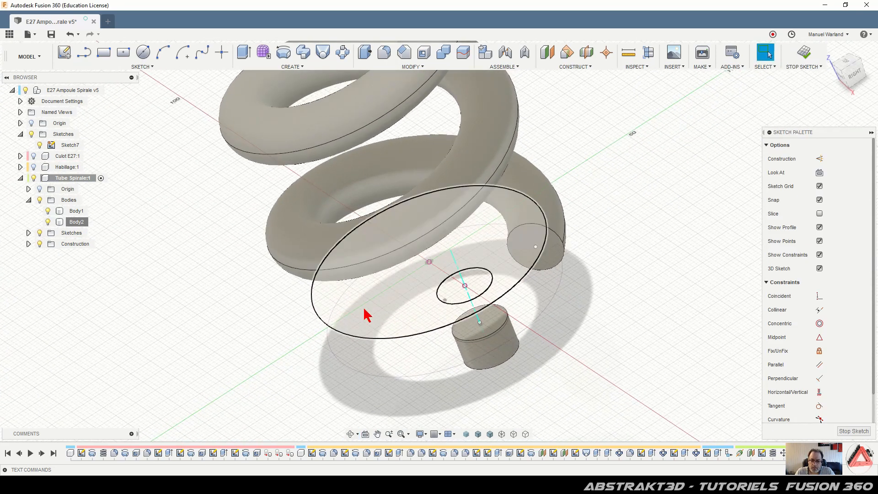
scroll(489, 270, up, 3)
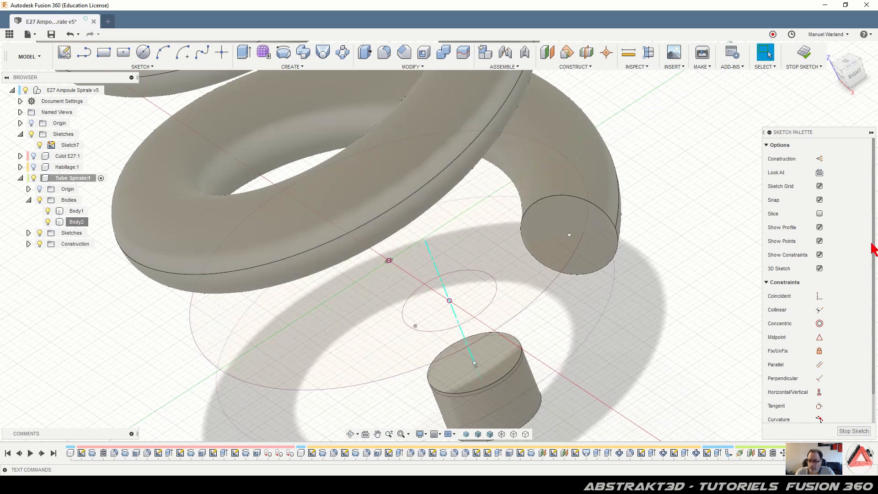
click(819, 213)
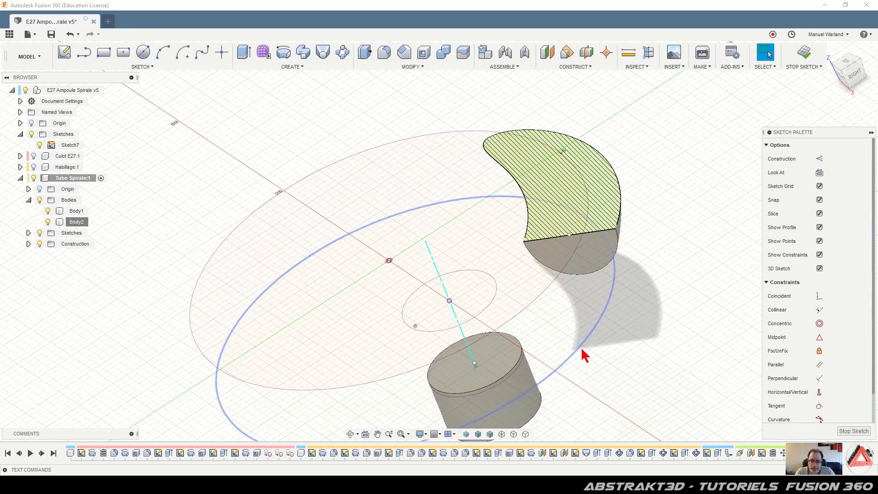
click(819, 172)
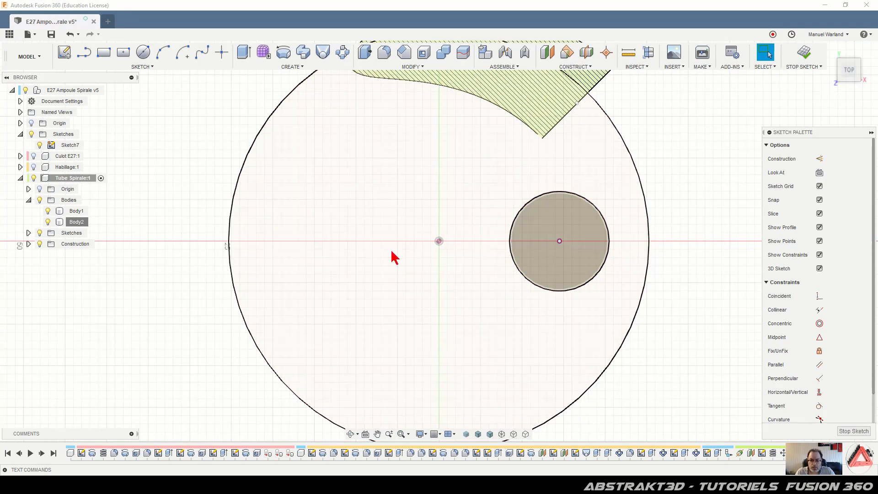
Project the coil's straight lower end edge and its center point into the sketch.
scroll(392, 253, down, 3)
scroll(564, 97, up, 3)
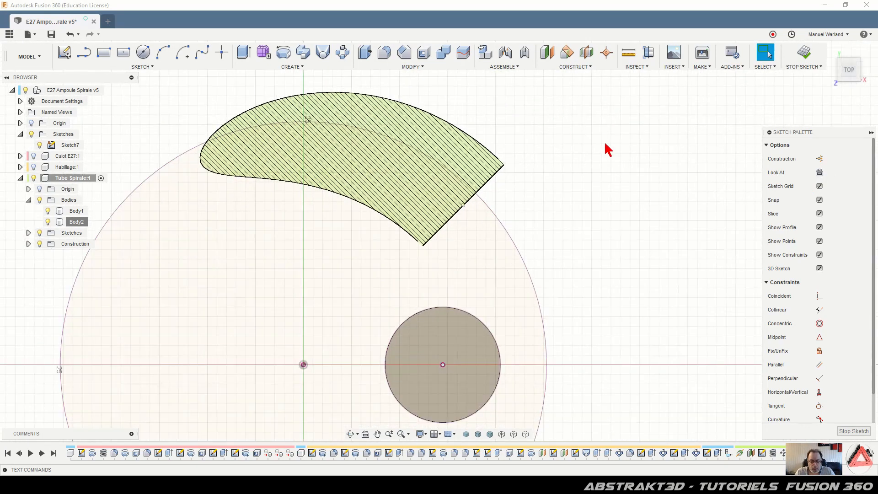
key(p)
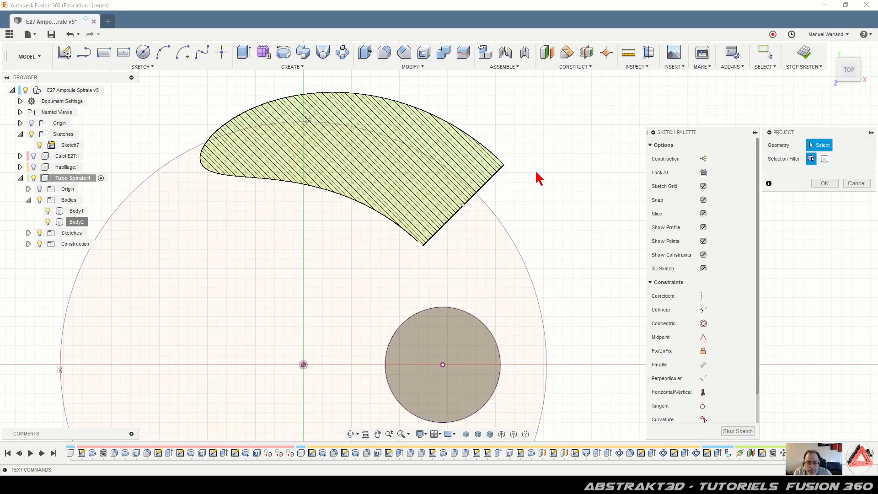
click(484, 185)
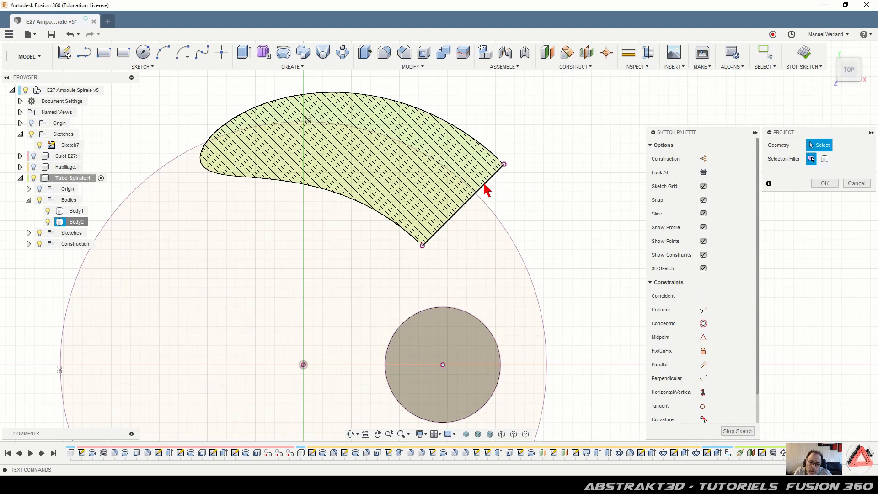
click(463, 205)
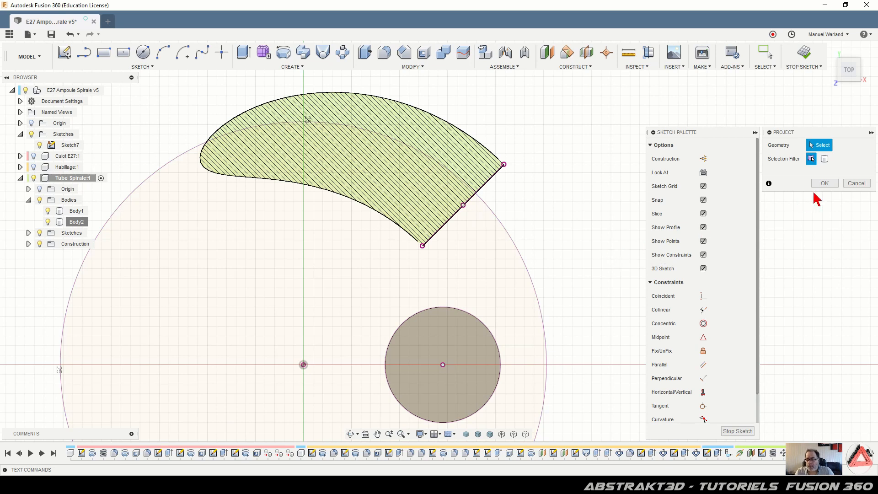
click(825, 183)
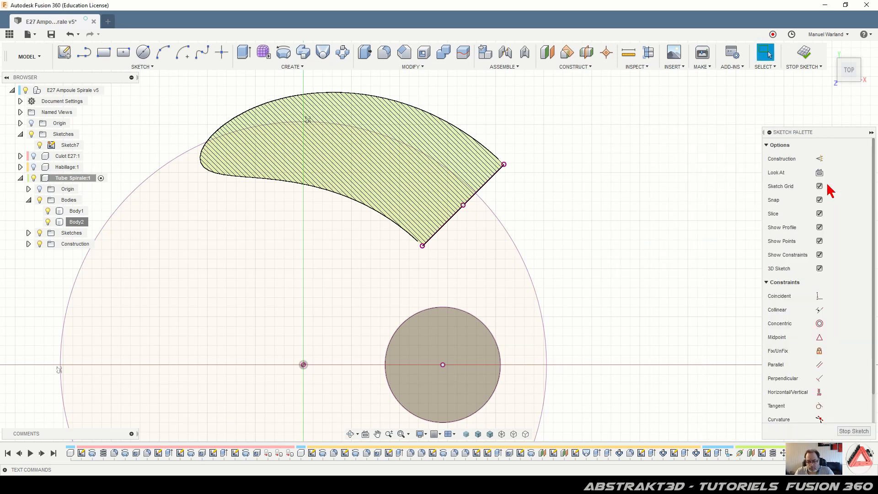
Draw a line about 15.8 mm long from the projected center point, perpendicular to the coil's end edge at 45°.
click(85, 54)
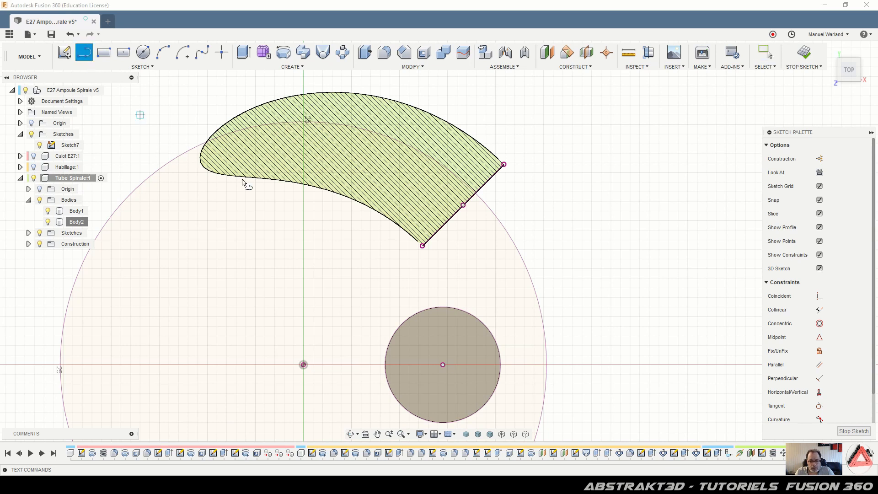
click(464, 205)
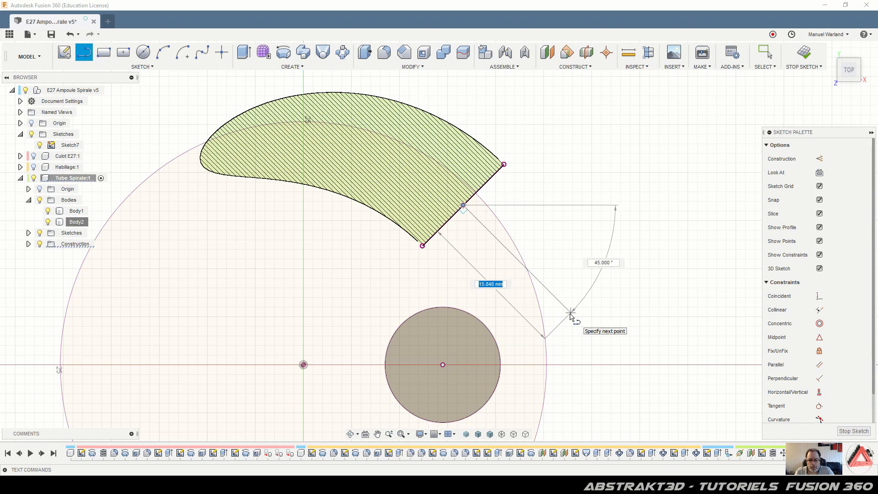
click(570, 313)
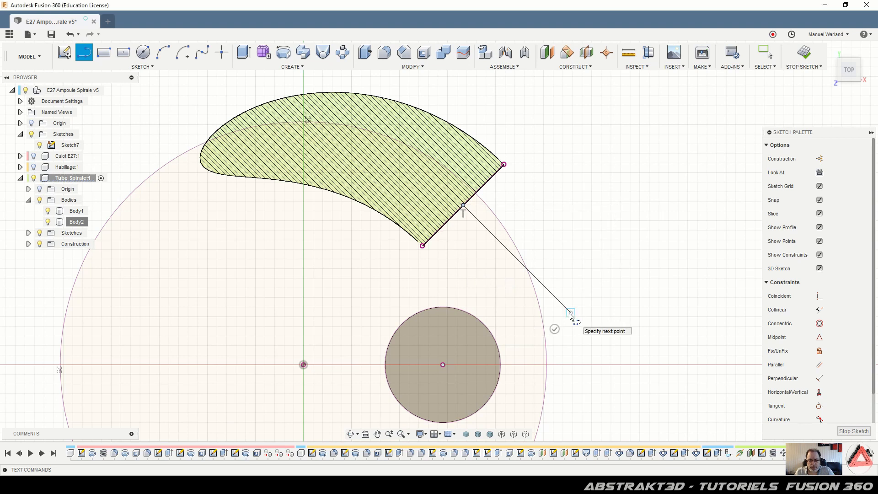
key(Escape)
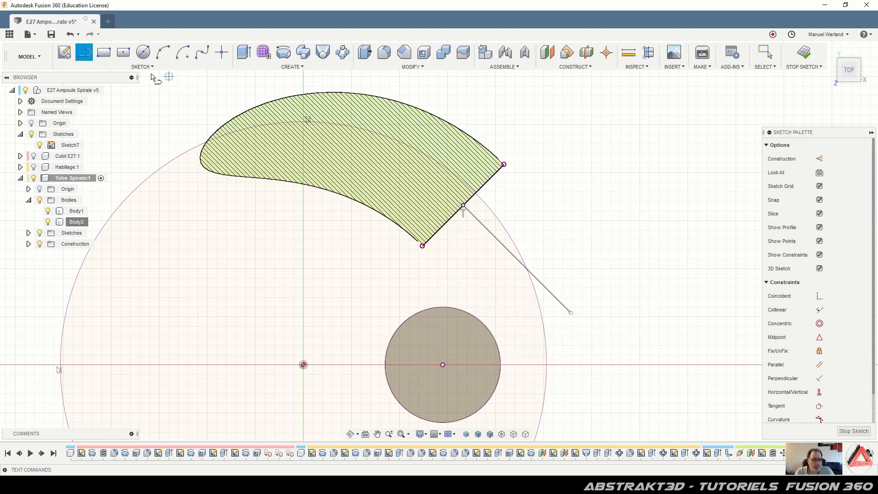
Draw a line about 18.6 mm long from the small circle's center across the first line, and constrain the two lines perpendicular.
click(443, 365)
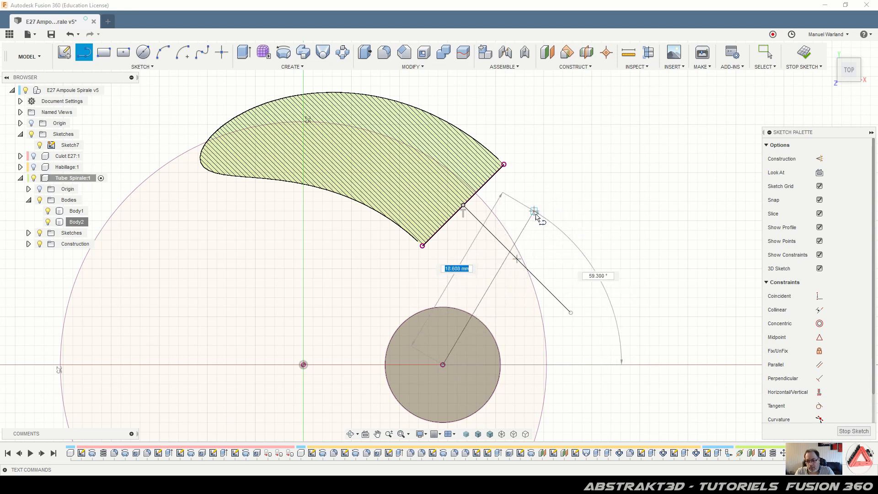
click(534, 213)
click(554, 222)
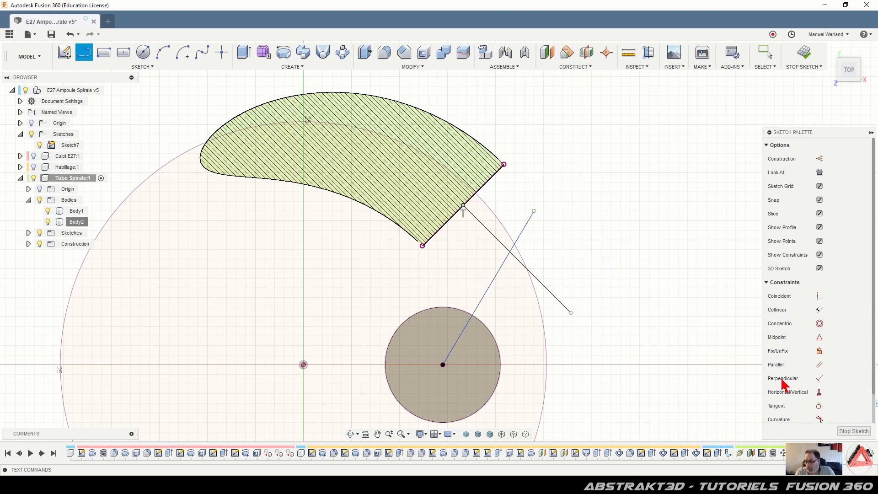
click(818, 378)
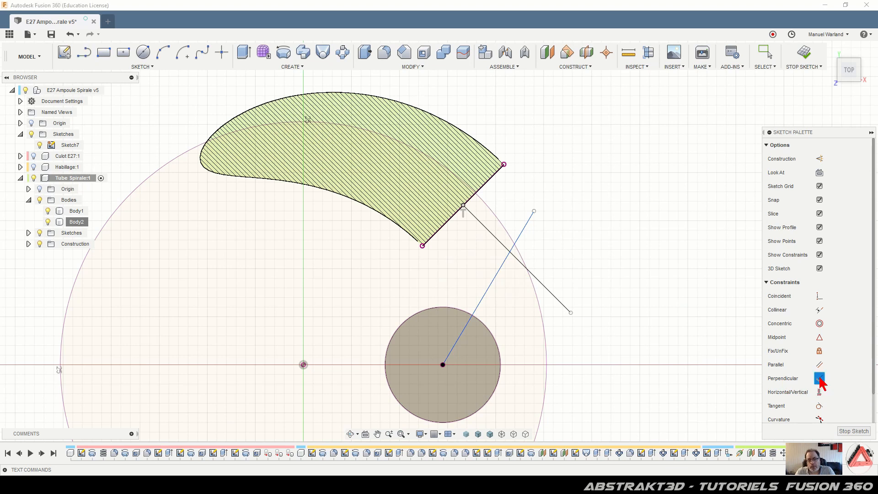
click(506, 265)
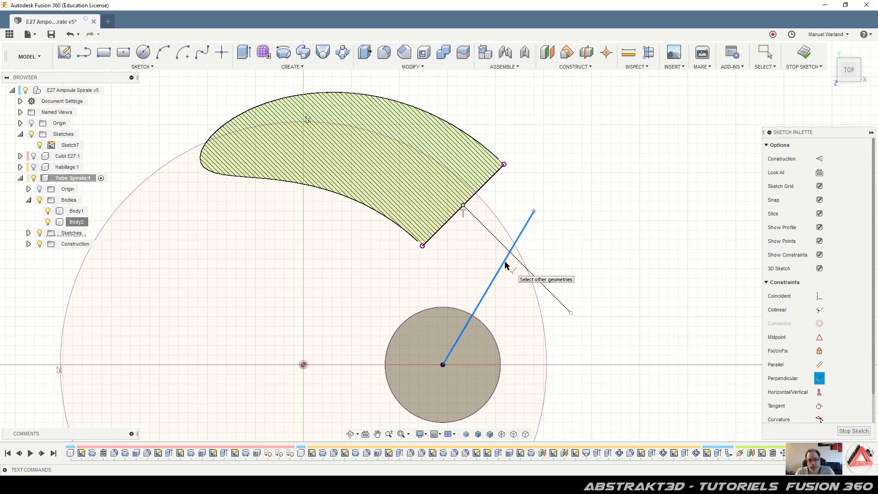
click(546, 291)
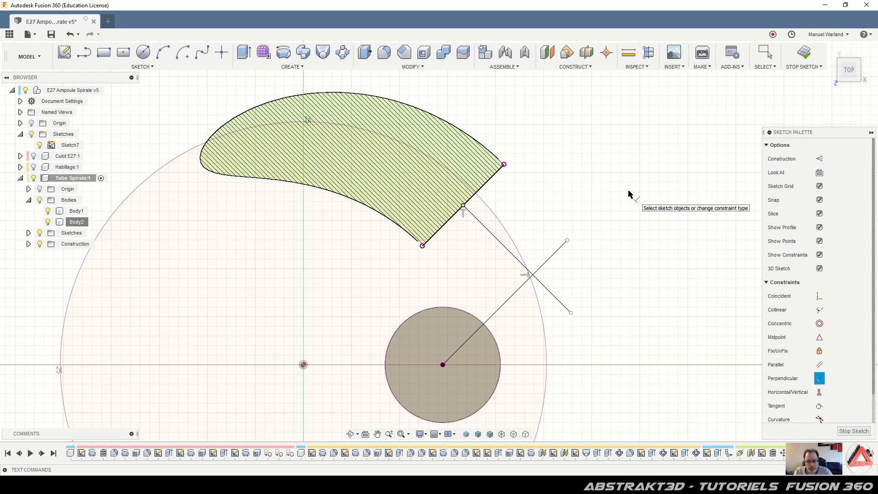
key(Escape)
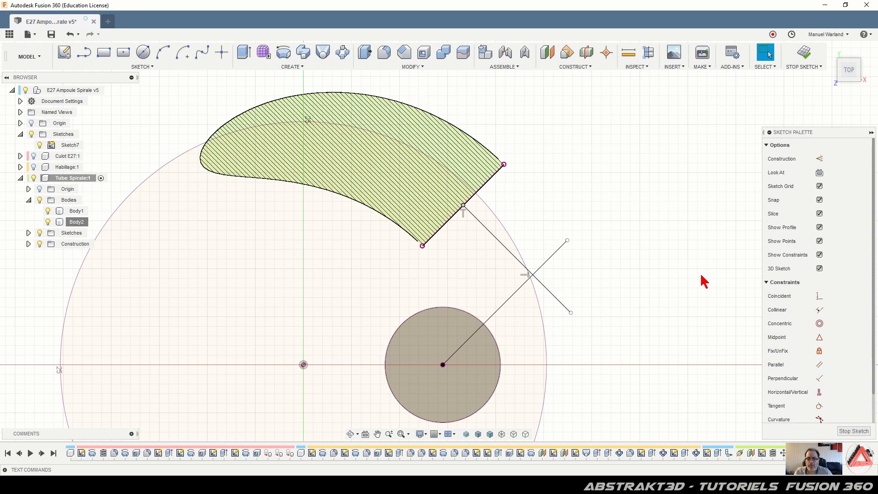
Trim the overhanging ends of both lines beyond their intersection so they meet in a corner.
click(551, 256)
key(l)
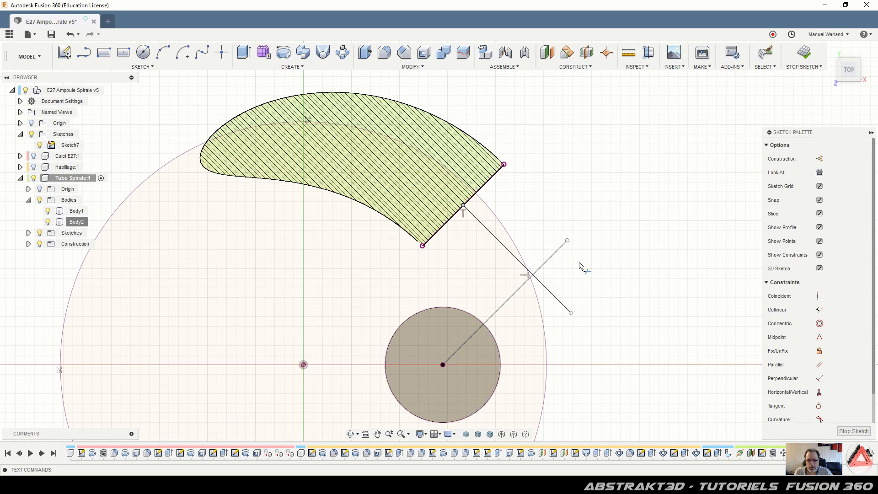
click(549, 262)
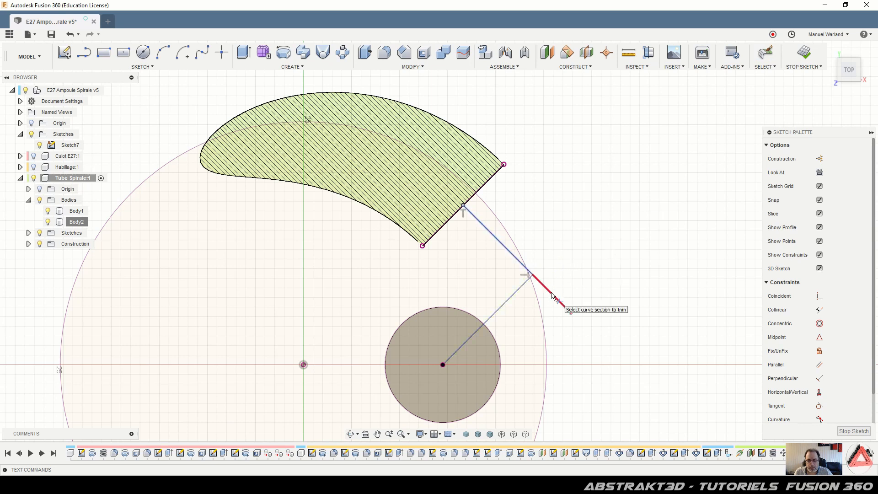
click(552, 296)
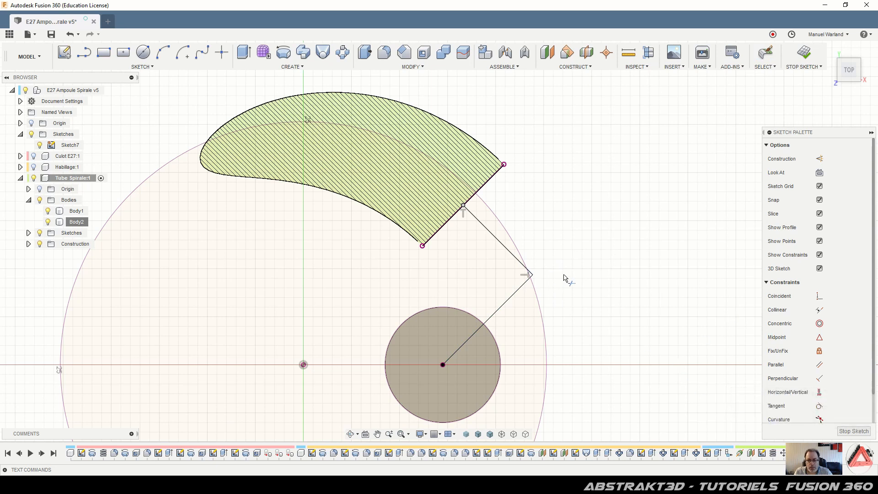
key(Escape)
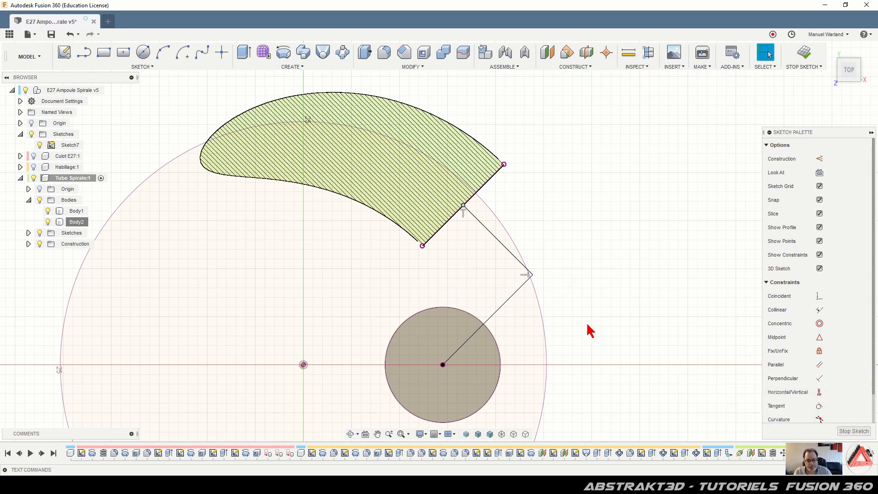
Draw a 3D sketch line from the small circle's center along the axis to the construction point on the cylinder's top face.
mouse_move(615, 392)
shift+middle_down()
mouse_move(529, 392)
mouse_move(545, 368)
mouse_move(548, 381)
mouse_move(526, 375)
mouse_move(546, 366)
shift+middle_up()
scroll(399, 203, down, 3)
scroll(503, 380, up, 2)
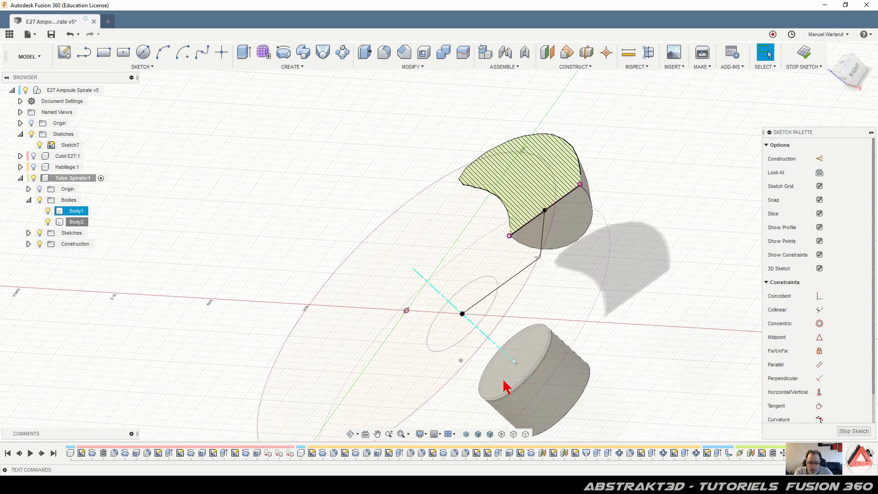
scroll(589, 380, up, 2)
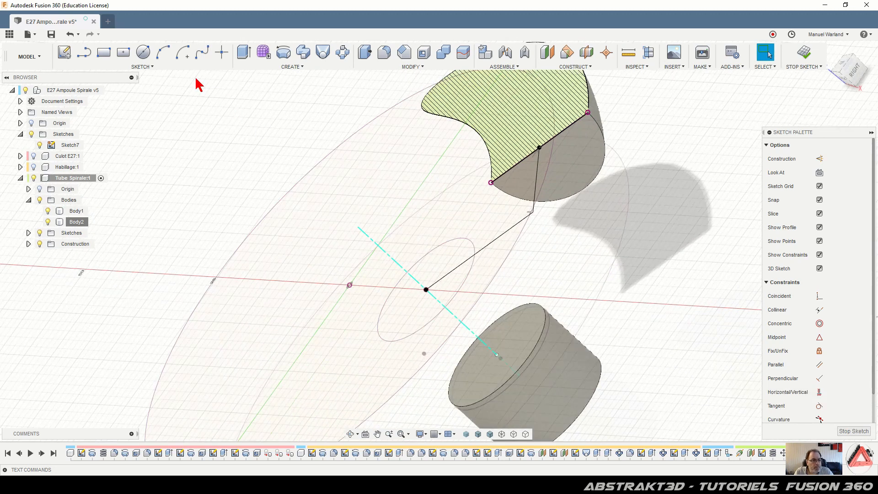
click(87, 59)
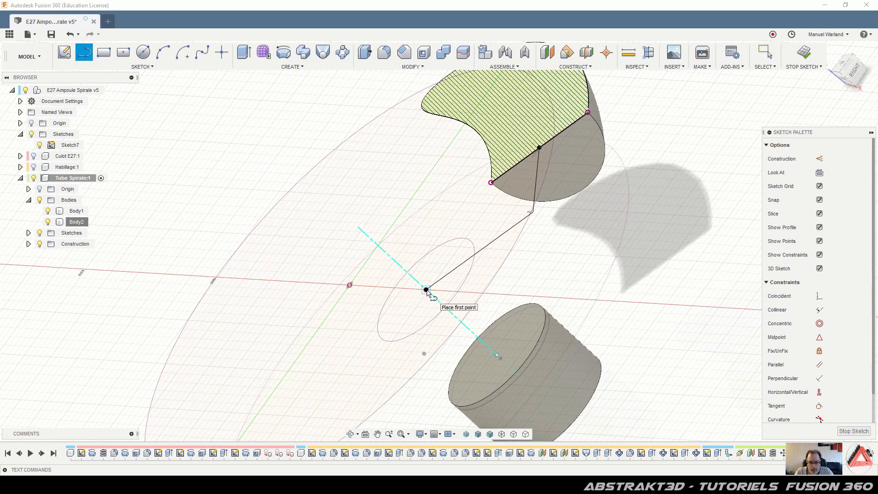
click(427, 290)
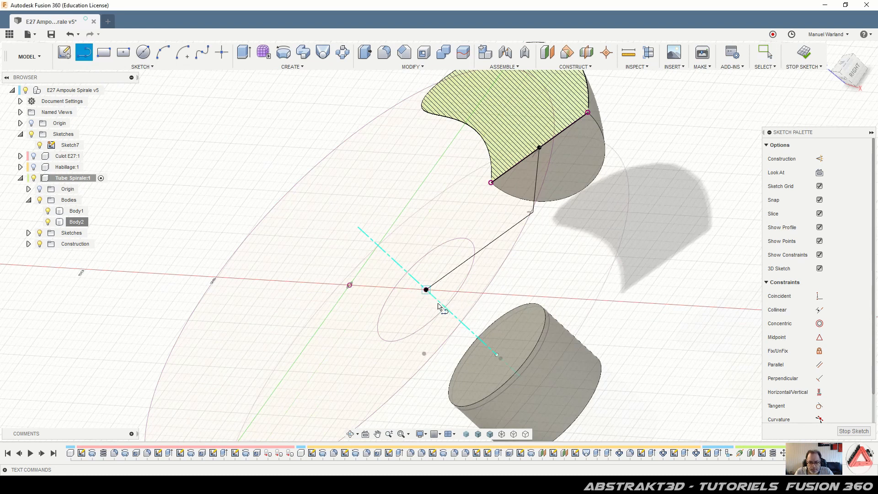
click(496, 354)
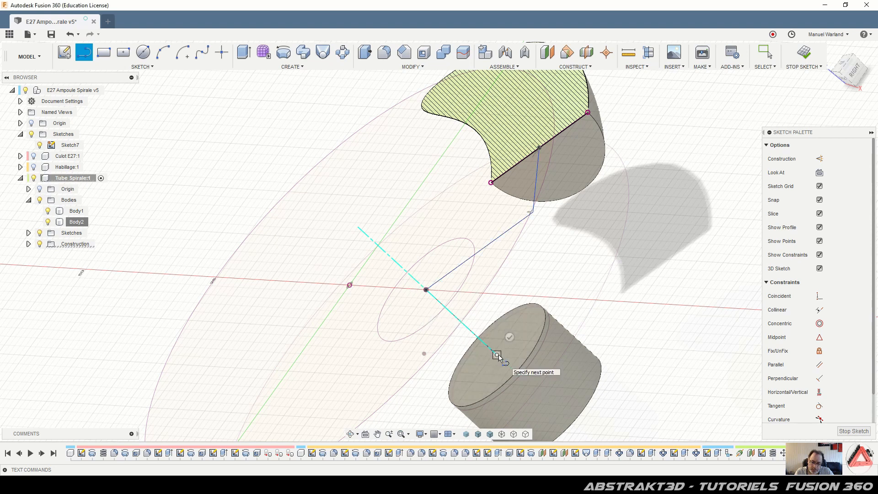
key(Escape)
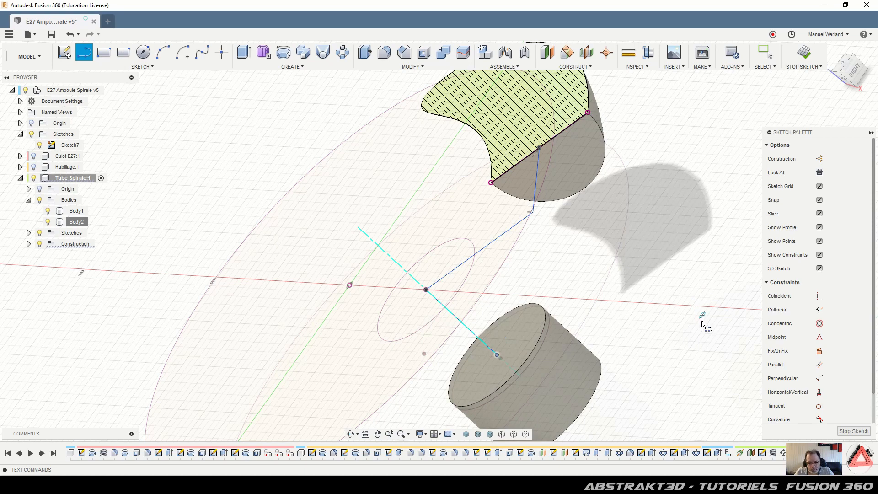
Fillet the path's corner between the two planar lines and its corner with the vertical line, using a 3 mm radius.
mouse_move(679, 380)
shift+middle_down()
mouse_move(717, 337)
mouse_move(777, 341)
mouse_move(764, 314)
mouse_move(667, 318)
mouse_move(681, 326)
mouse_move(689, 320)
mouse_move(666, 313)
mouse_move(672, 325)
mouse_move(656, 329)
shift+middle_up()
key(p)
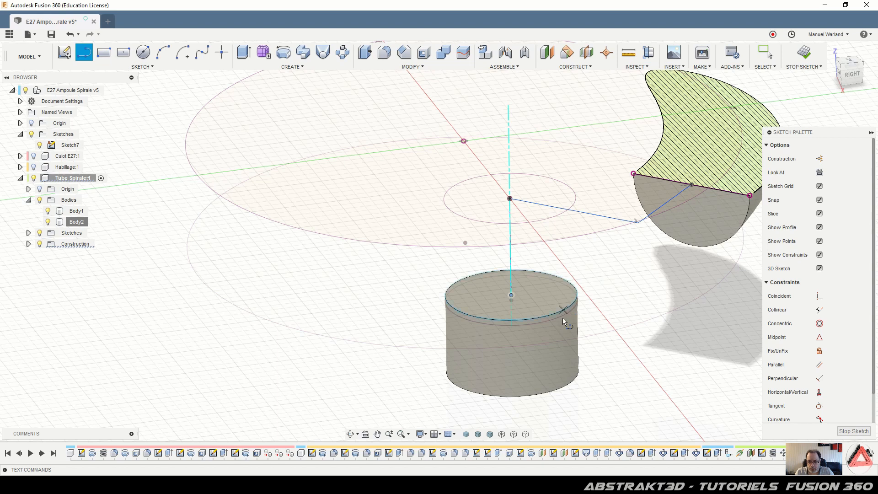
scroll(280, 298, down, 2)
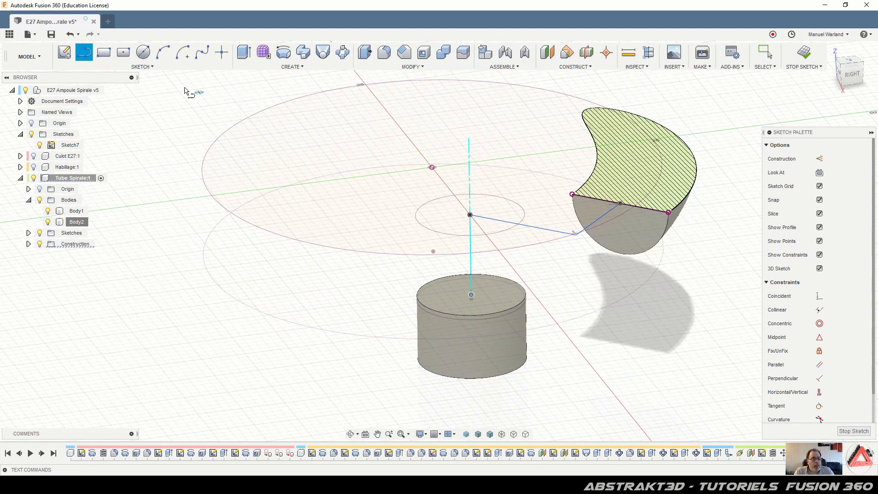
click(140, 67)
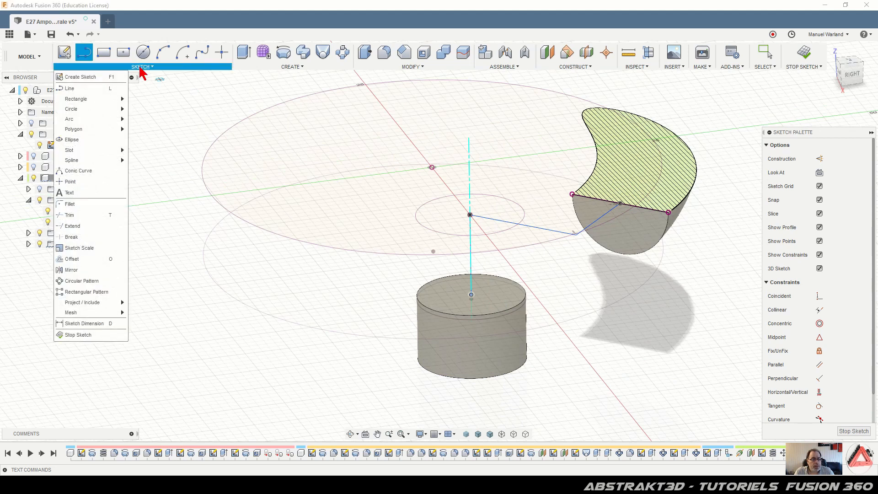
click(86, 205)
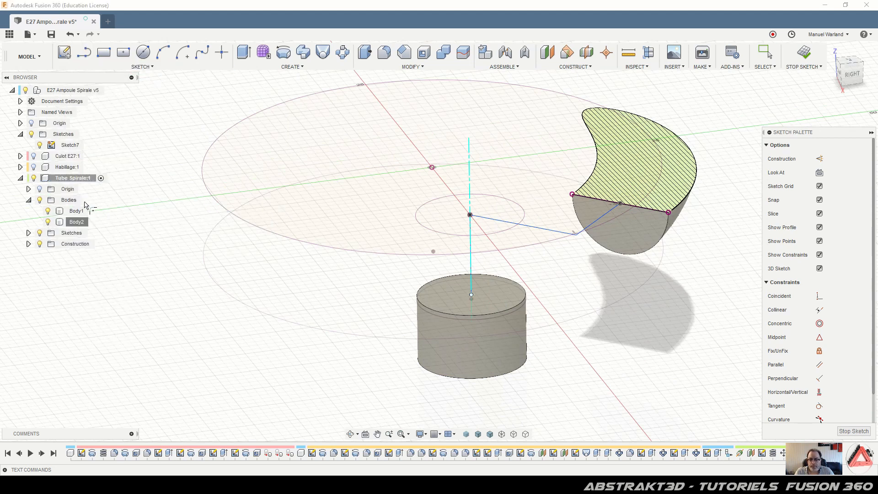
click(577, 237)
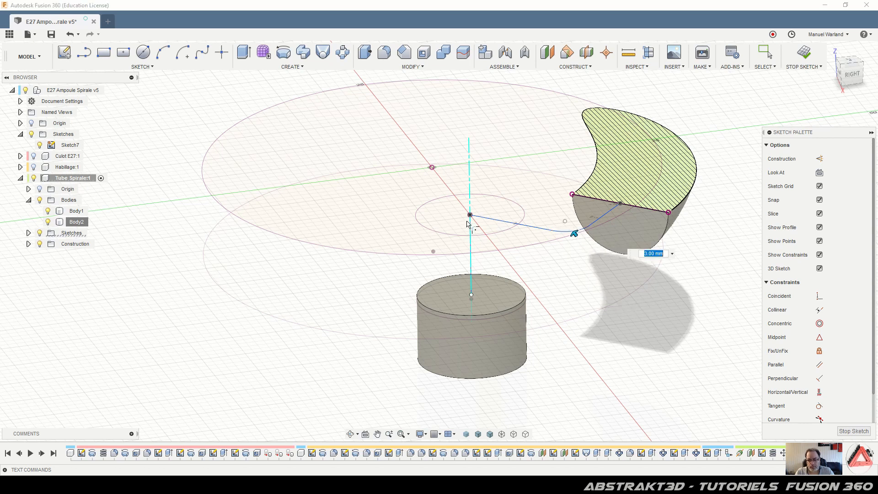
click(483, 220)
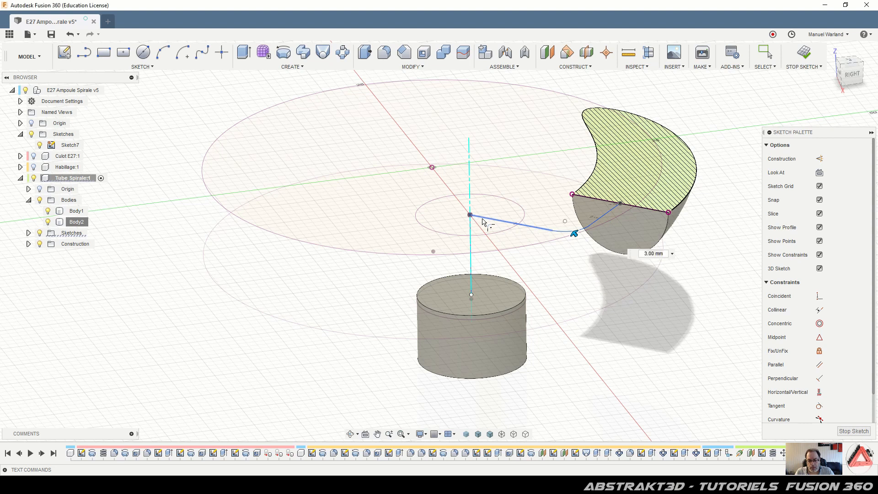
click(471, 231)
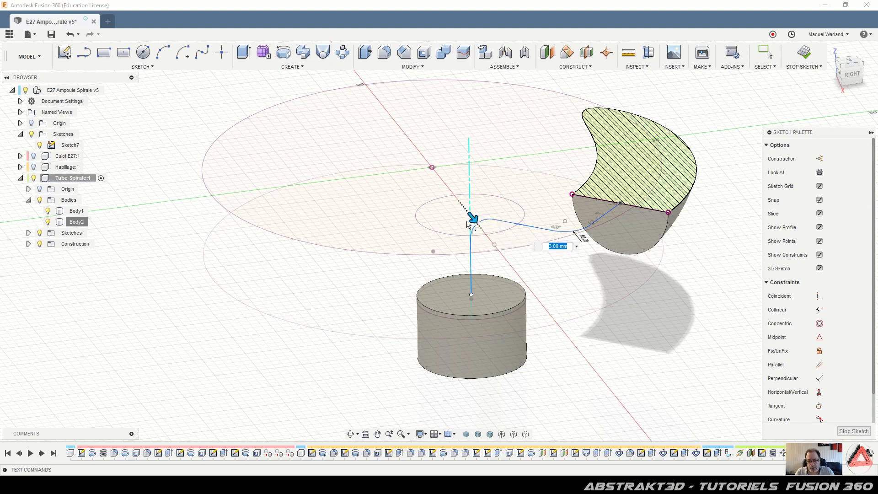
Increase the path's fillet radius to 6 mm at both corners and finish the 3D sketch.
mouse_move(474, 220)
mouse_down()
mouse_move(490, 229)
mouse_move(487, 221)
mouse_up()
shift+middle_drag(505, 224, 551, 235)
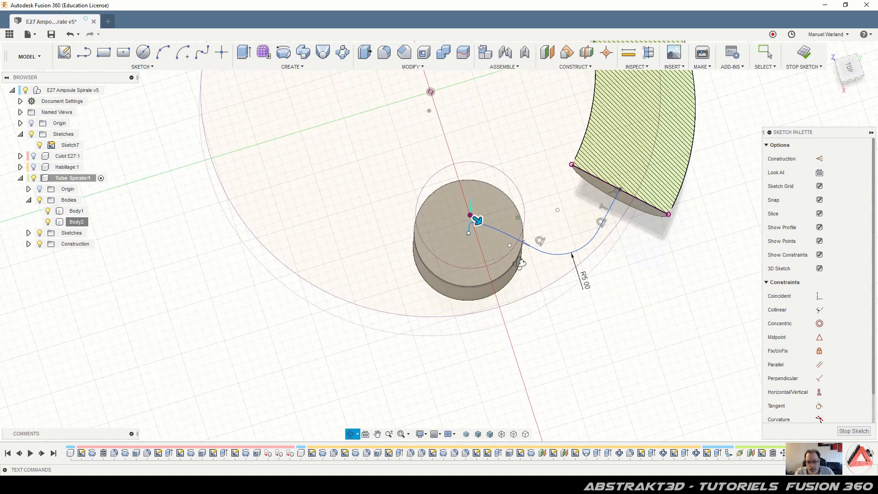
scroll(546, 235, up, 2)
scroll(544, 232, up, 3)
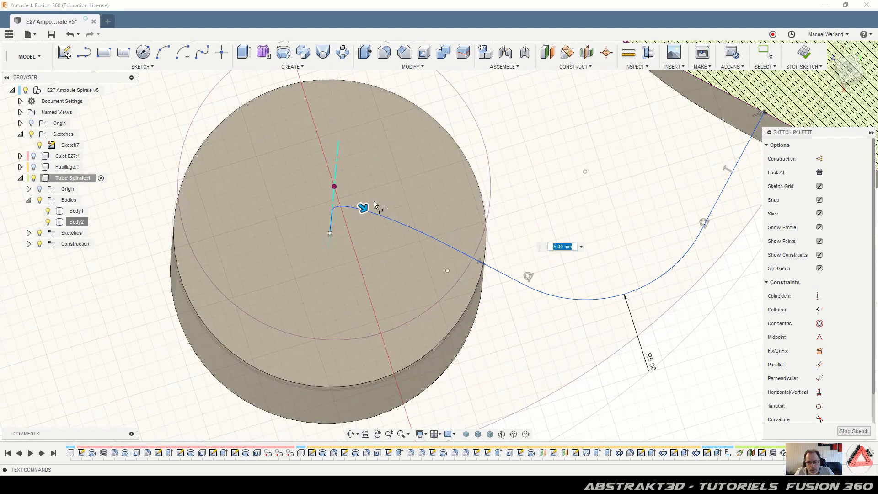
mouse_move(363, 208)
mouse_down()
mouse_move(383, 222)
mouse_move(370, 214)
mouse_up()
scroll(498, 135, down, 1)
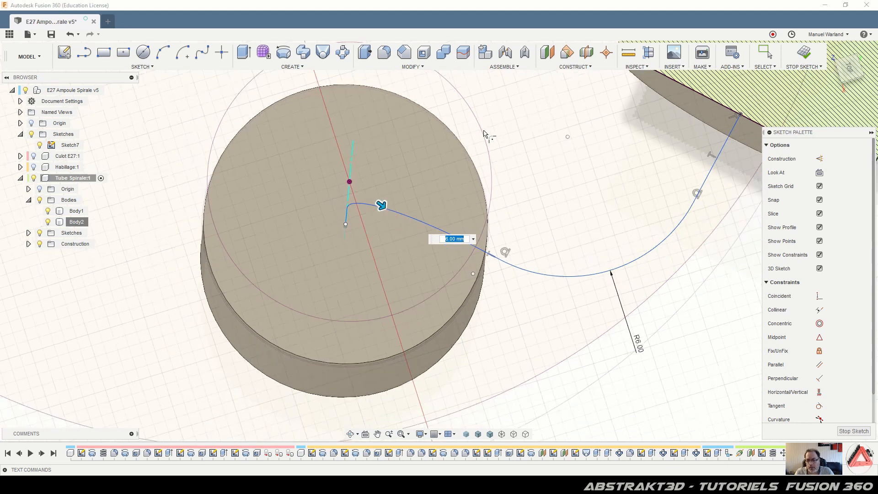
scroll(485, 134, down, 2)
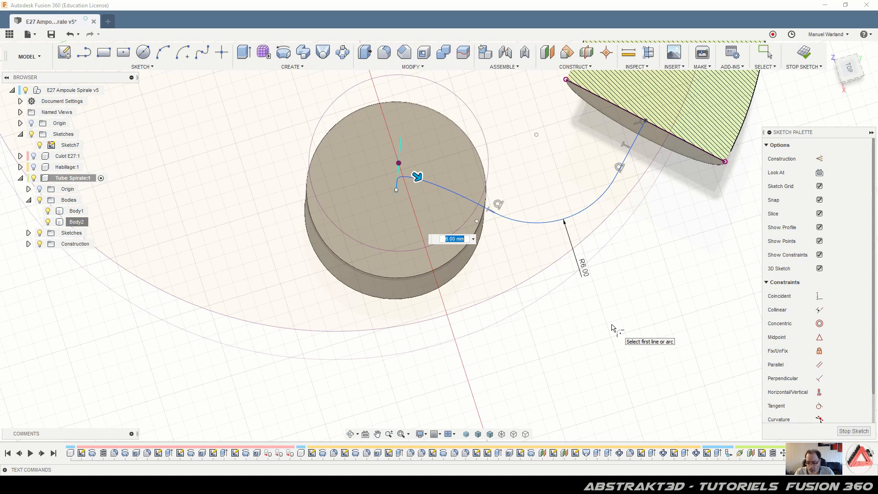
key(Escape)
mouse_move(596, 319)
shift+middle_down()
mouse_move(584, 317)
mouse_move(594, 265)
mouse_move(611, 246)
mouse_move(590, 271)
shift+middle_up()
key(Escape)
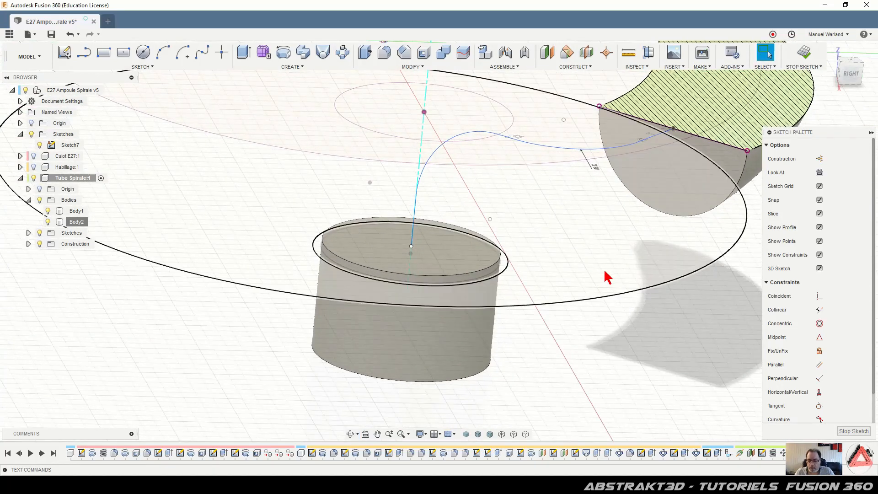
click(853, 432)
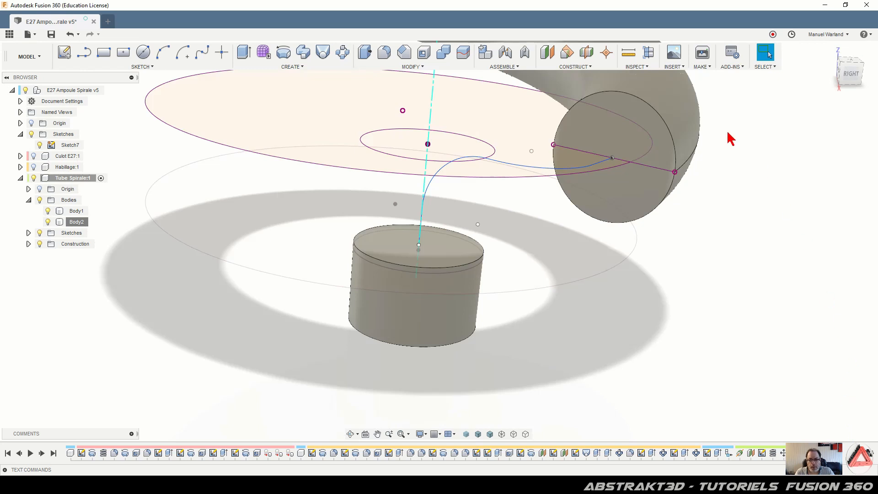
Sweep the coil's lower circular end face along the filleted path to the cylinder, using a single path and the Join operation.
click(652, 137)
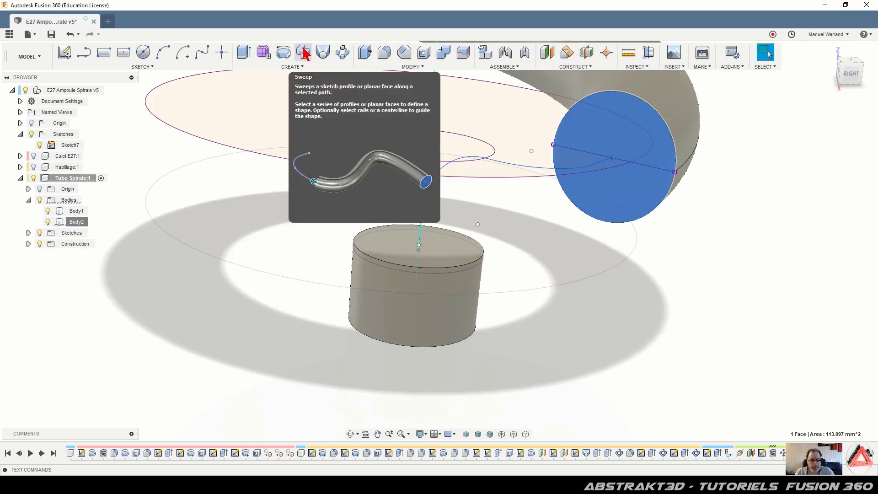
click(295, 67)
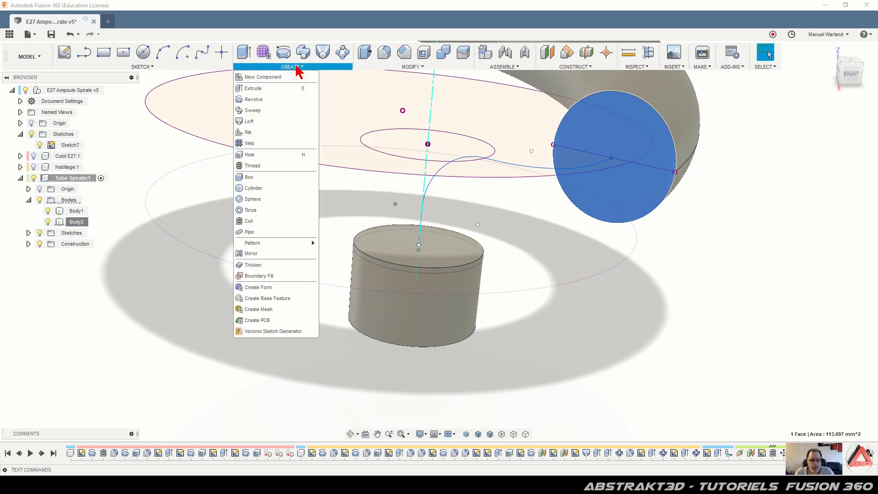
click(277, 114)
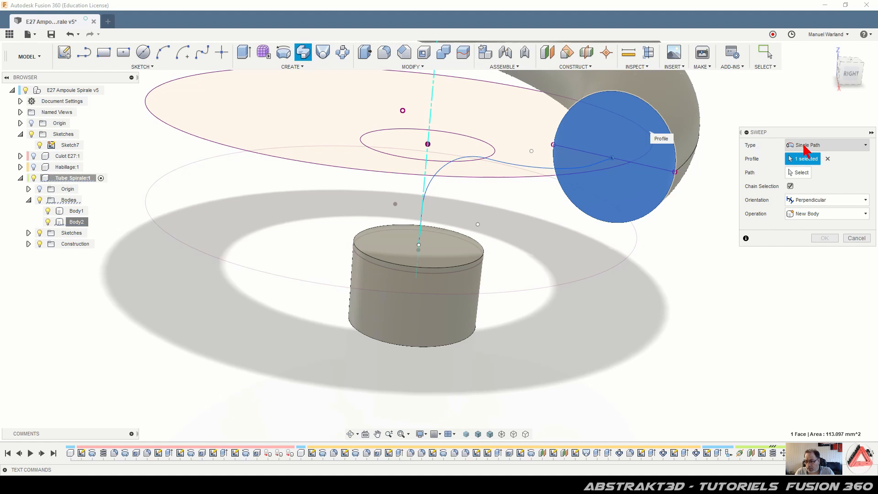
click(803, 175)
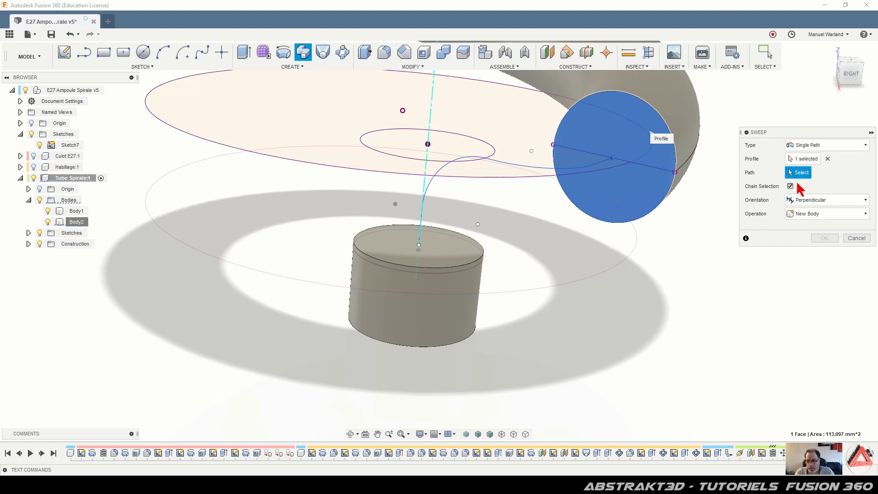
click(532, 172)
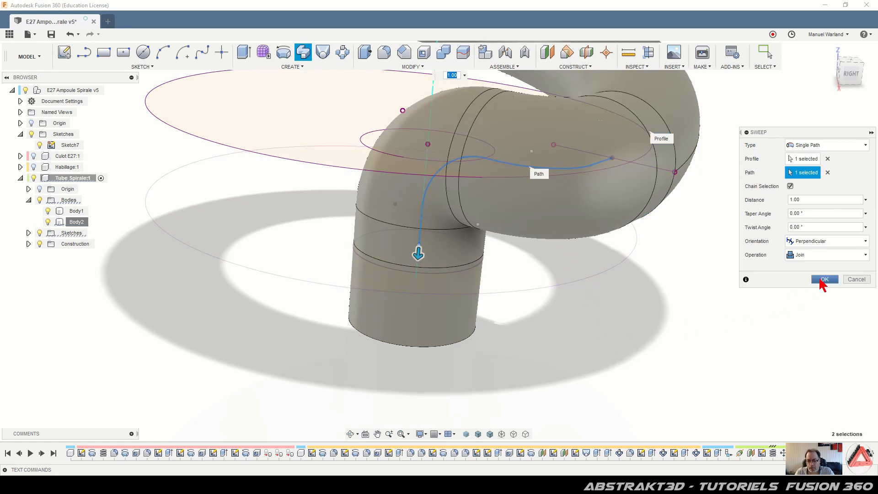
click(821, 280)
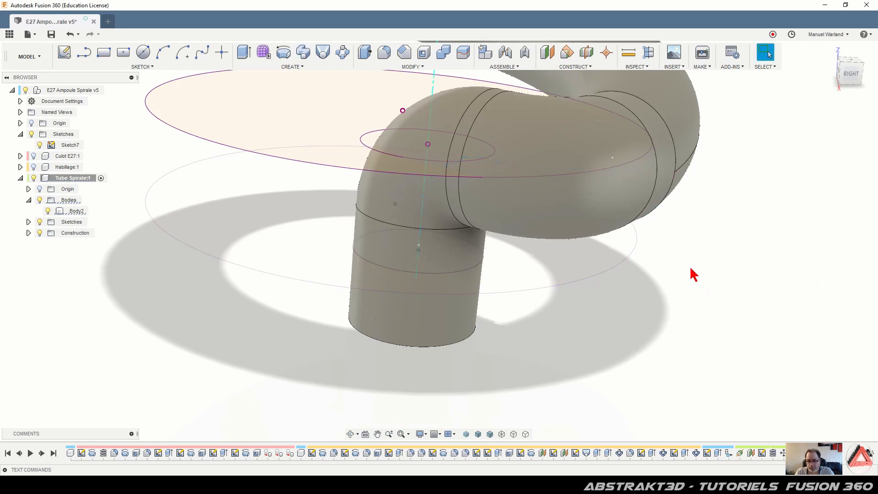
Circular-pattern the joined spiral body around the large sketch circle's axis, with a full pattern and a quantity of 2.
shift+middle_drag(492, 336, 501, 370)
scroll(501, 369, down, 10)
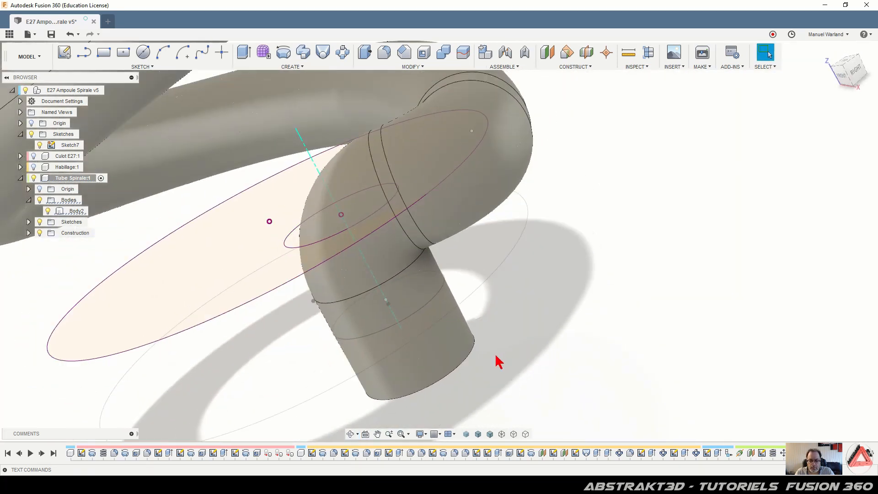
mouse_move(380, 357)
shift+middle_down()
mouse_move(421, 333)
mouse_move(432, 343)
mouse_move(412, 341)
mouse_move(411, 349)
shift+middle_up()
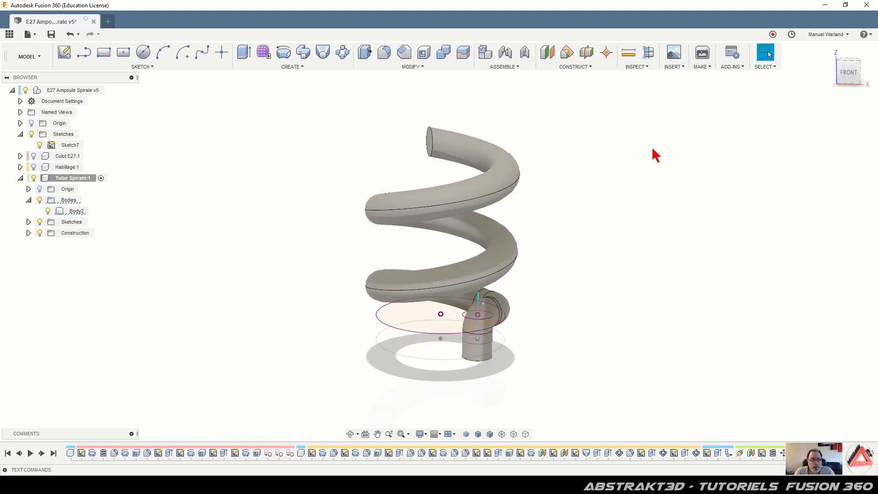
click(77, 213)
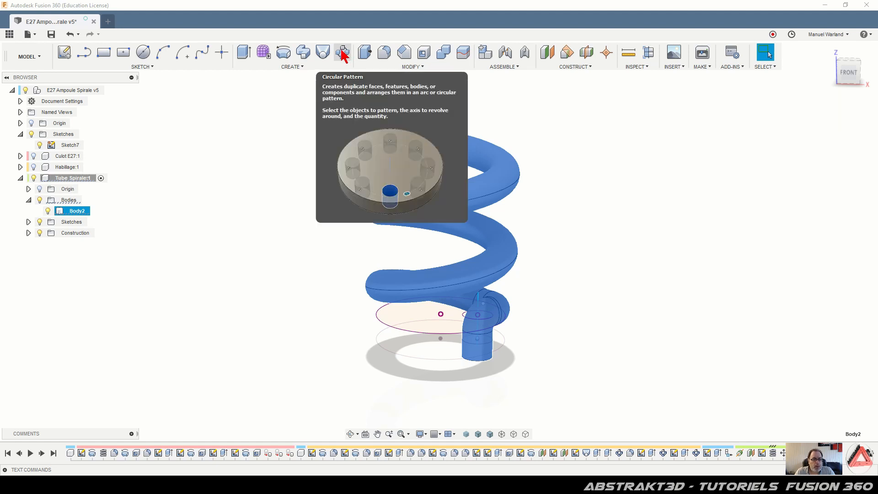
click(293, 68)
mouse_move(269, 244)
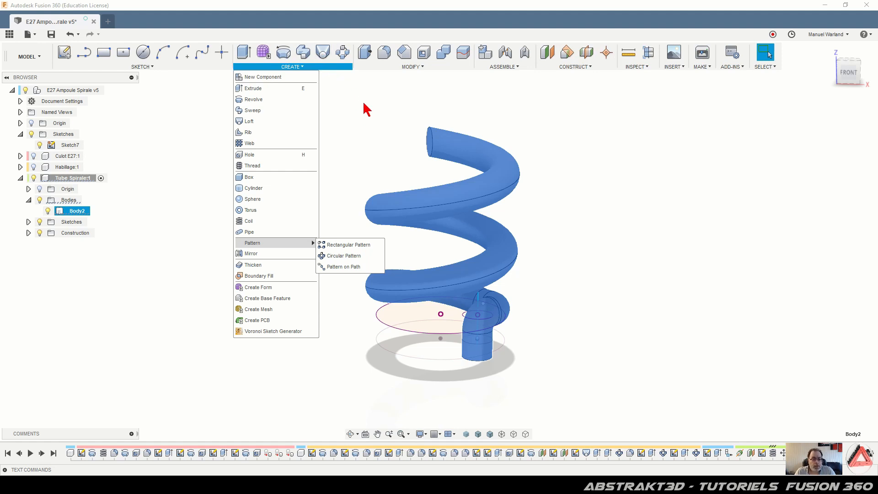
mouse_move(368, 67)
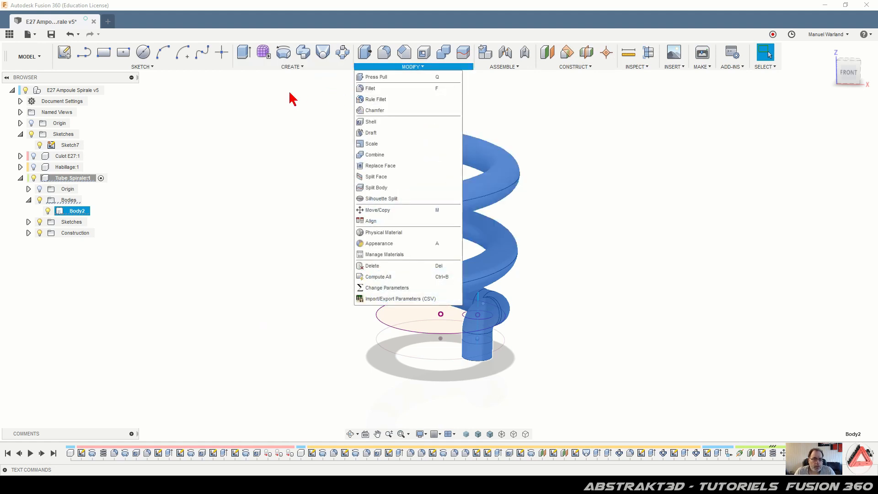
mouse_move(338, 56)
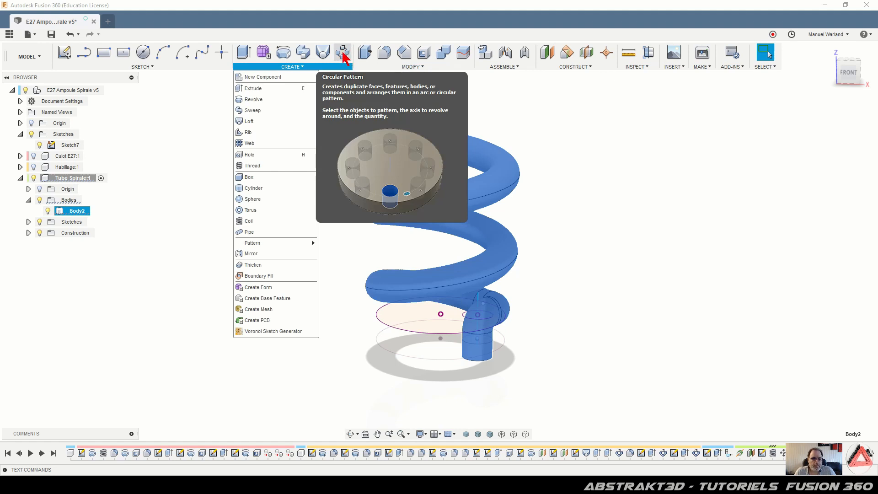
click(343, 54)
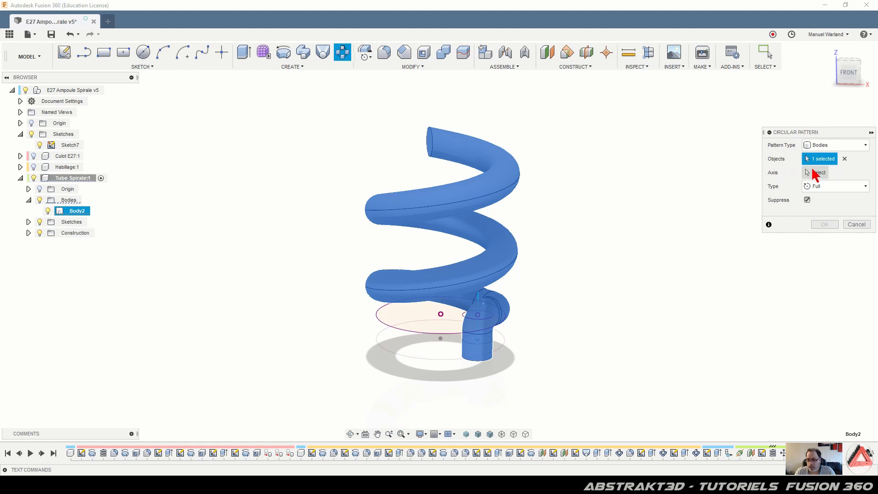
click(818, 173)
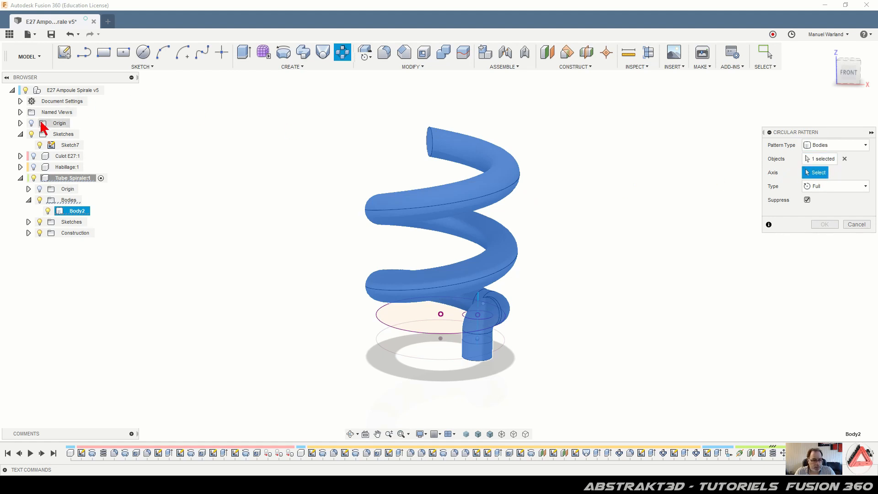
click(381, 324)
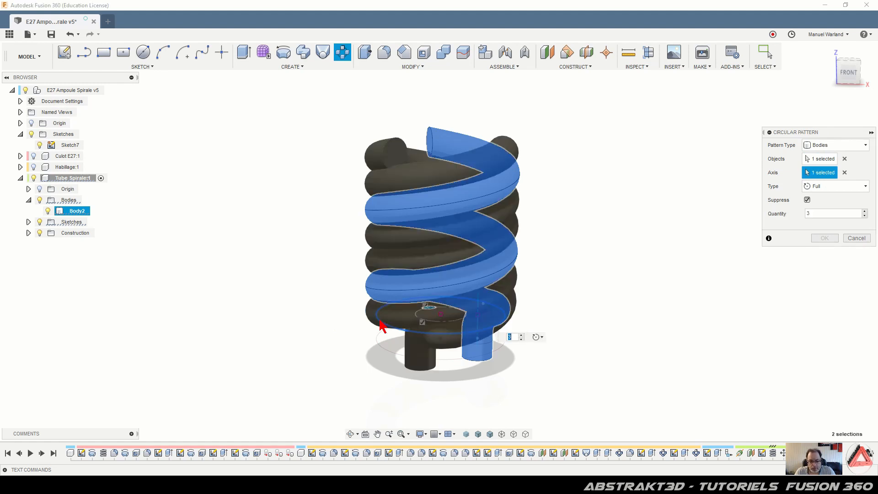
click(864, 215)
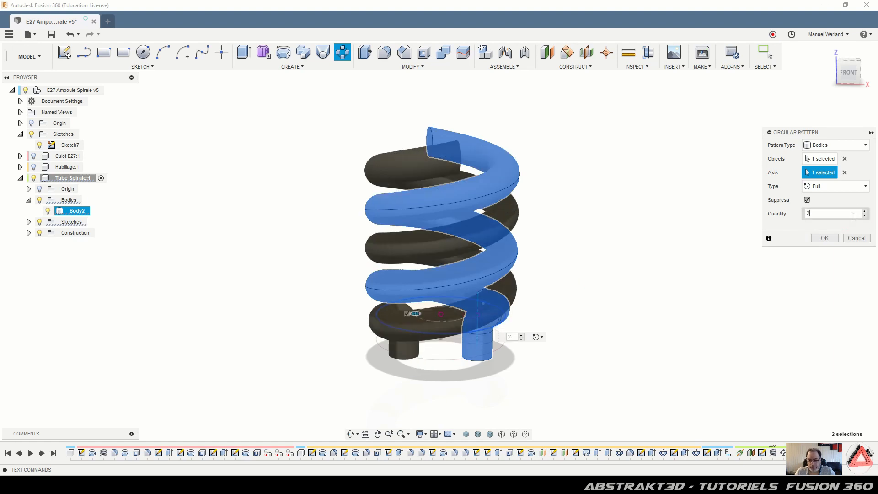
click(824, 238)
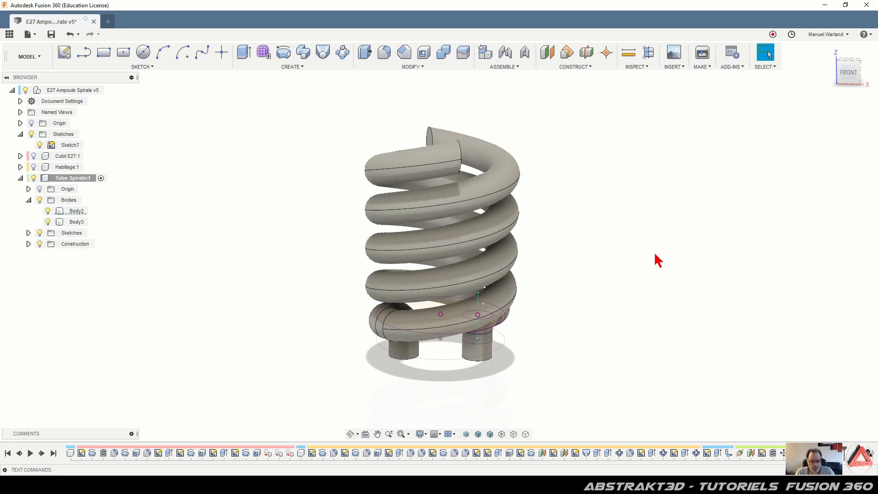
Create a construction point at the center of the original spiral's circular upper end edge.
shift+middle_drag(609, 317, 681, 257)
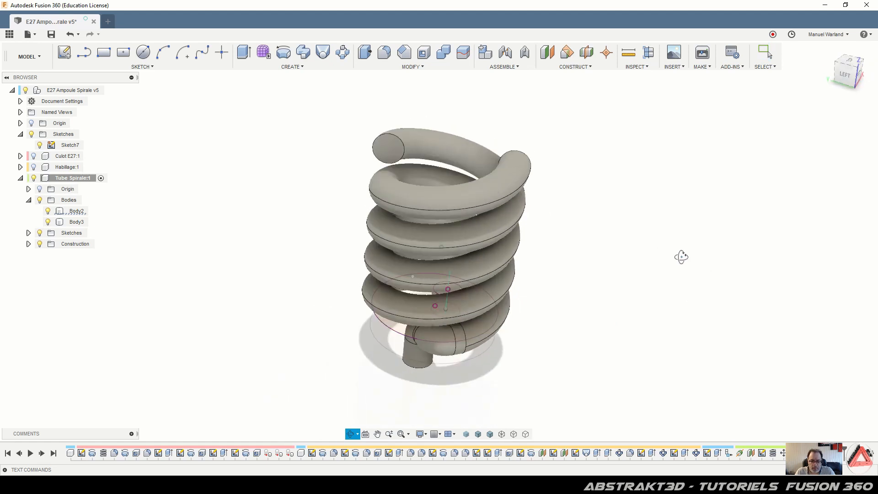
key(Escape)
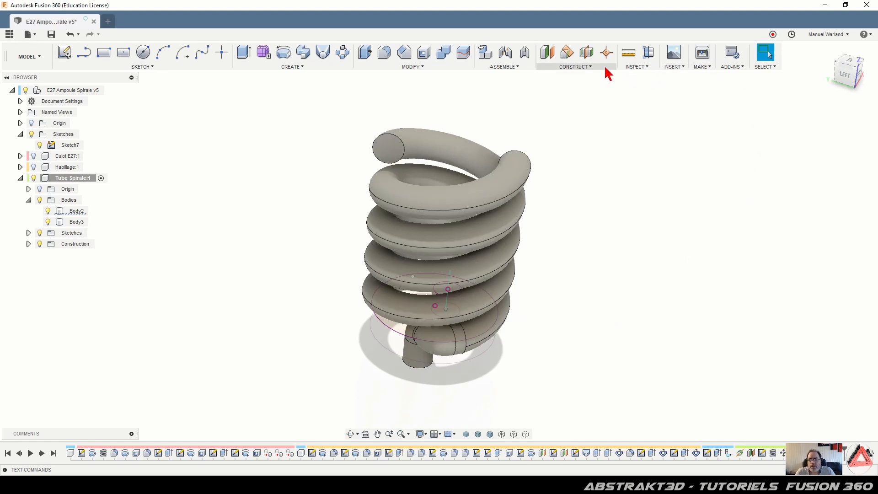
click(587, 68)
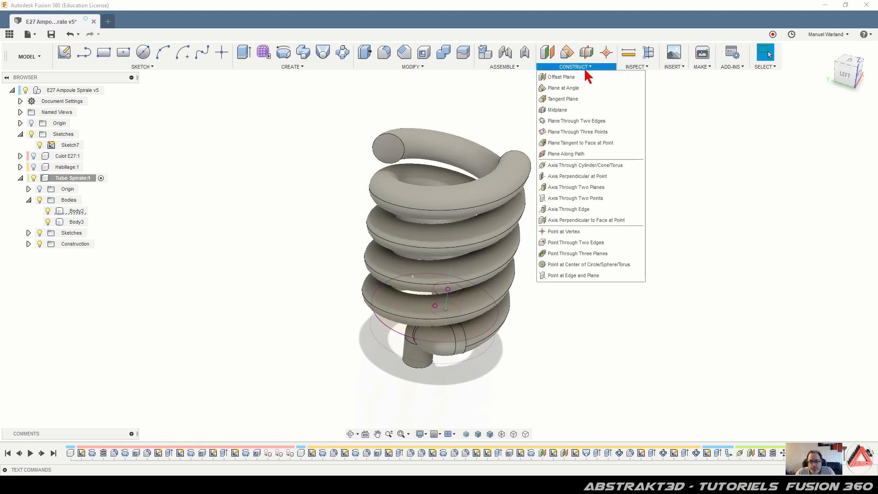
click(586, 265)
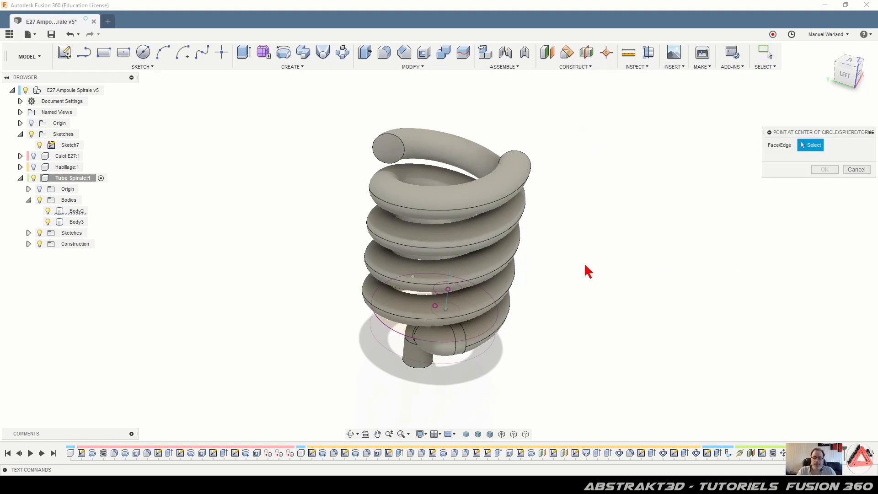
click(405, 149)
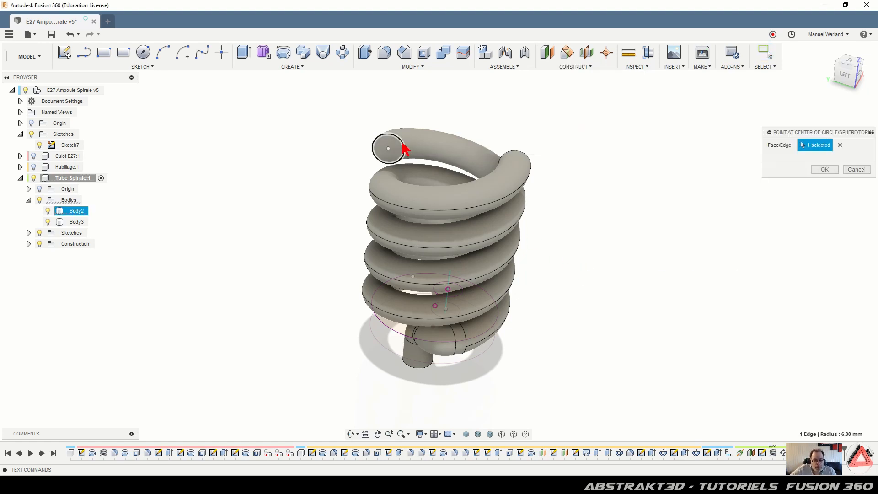
click(824, 169)
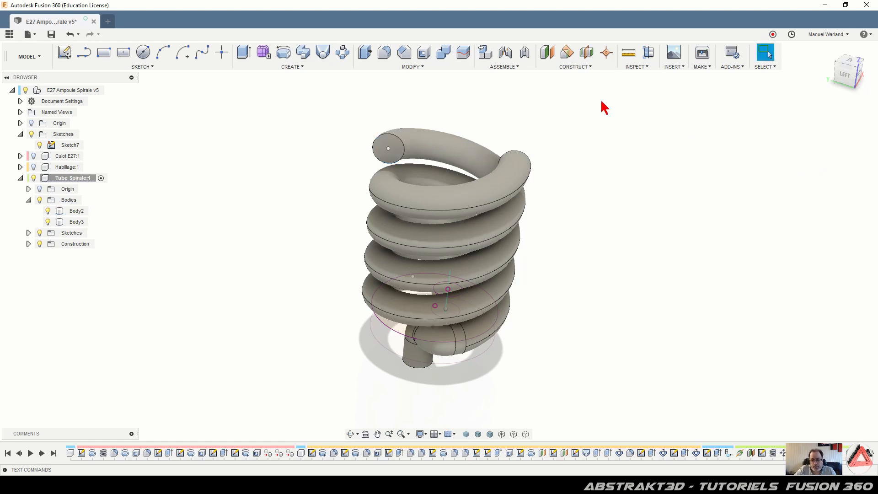
Create a construction point at the center of the patterned spiral's circular upper end edge.
click(573, 66)
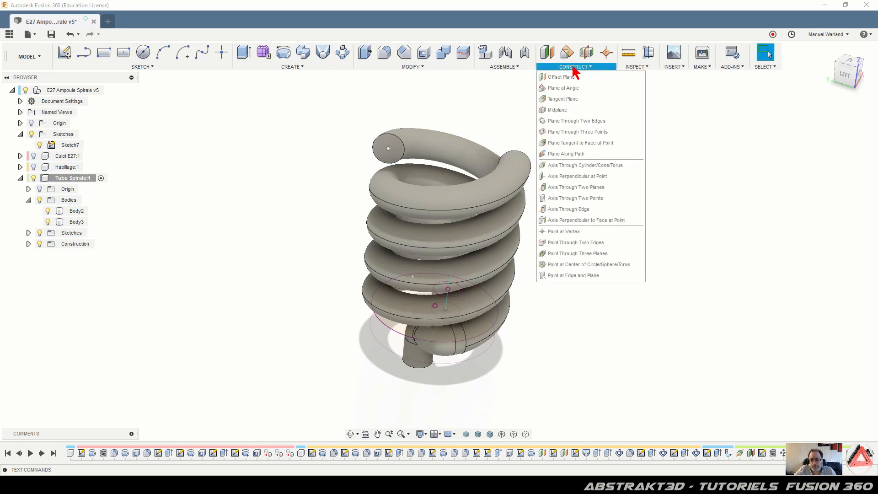
click(603, 266)
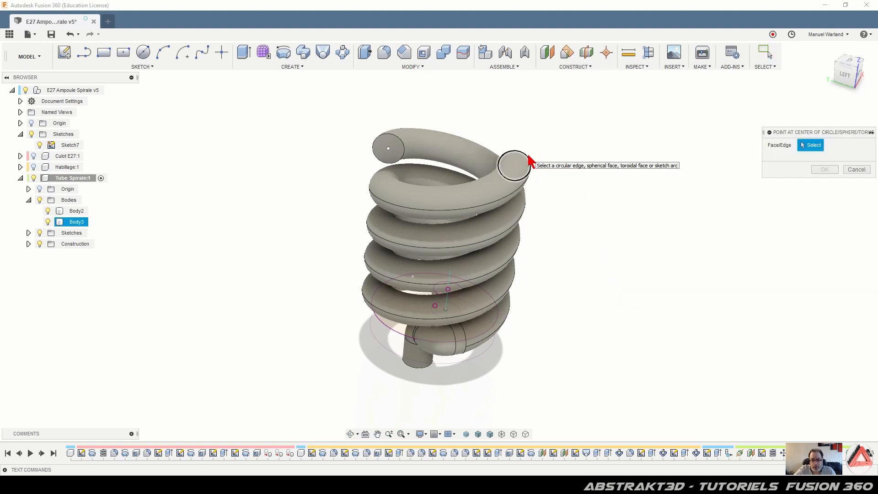
click(530, 161)
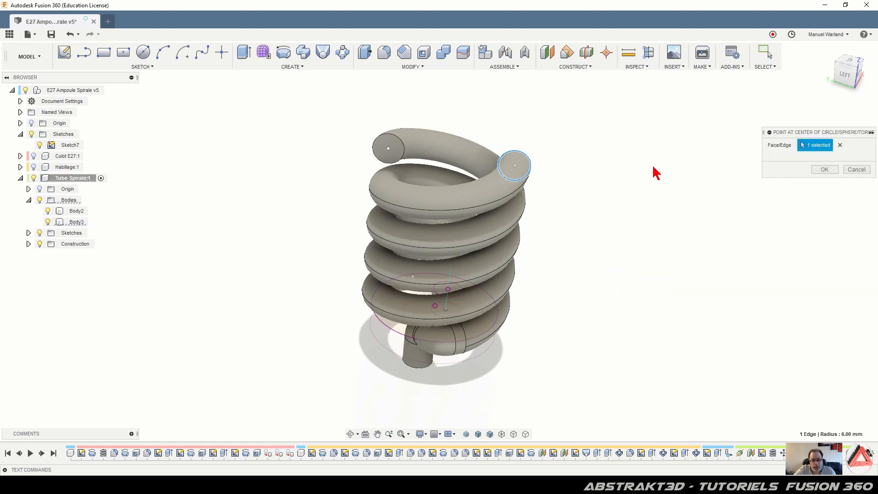
click(825, 169)
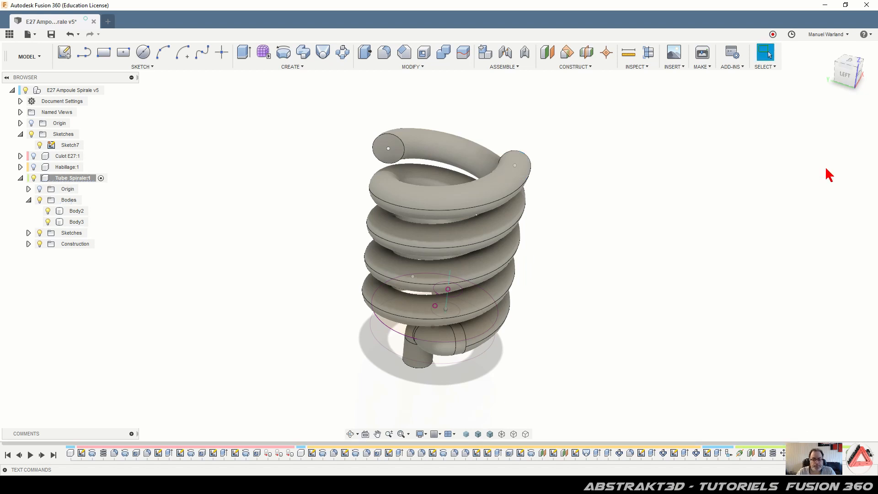
On the original spiral's upper end face, sketch a straight line joining the center points of the two upper tube ends.
click(63, 53)
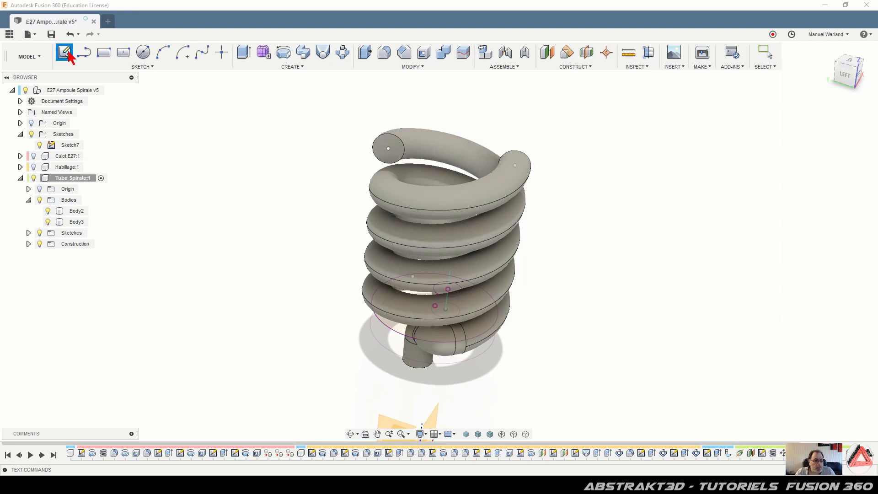
click(396, 152)
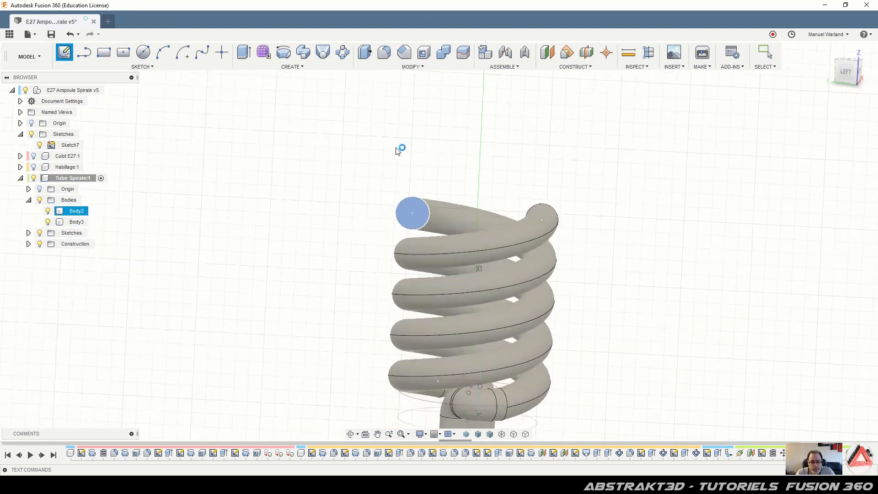
click(83, 52)
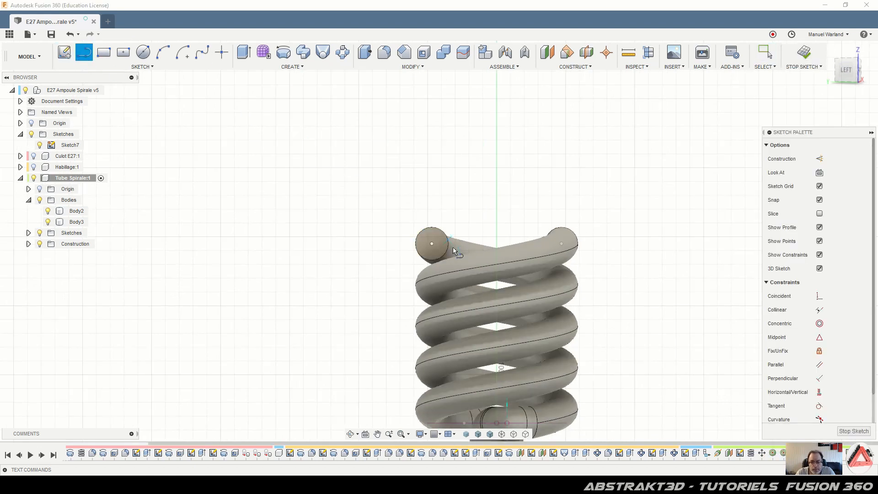
click(432, 243)
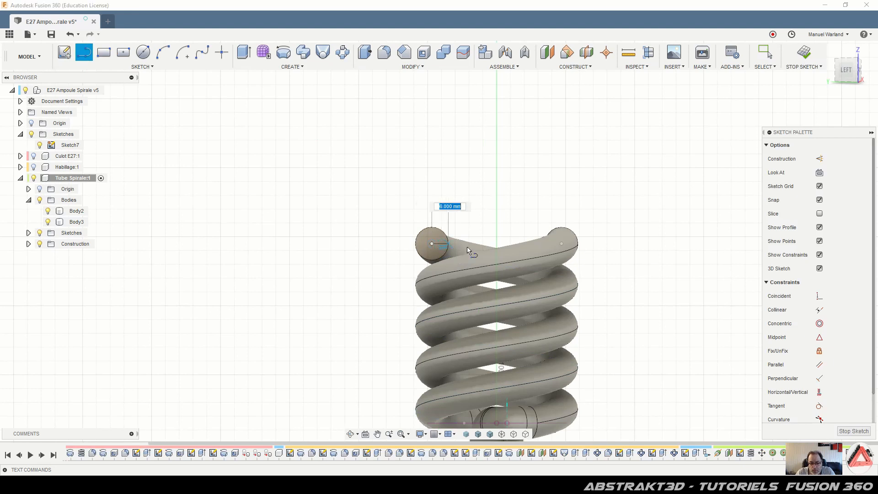
click(561, 244)
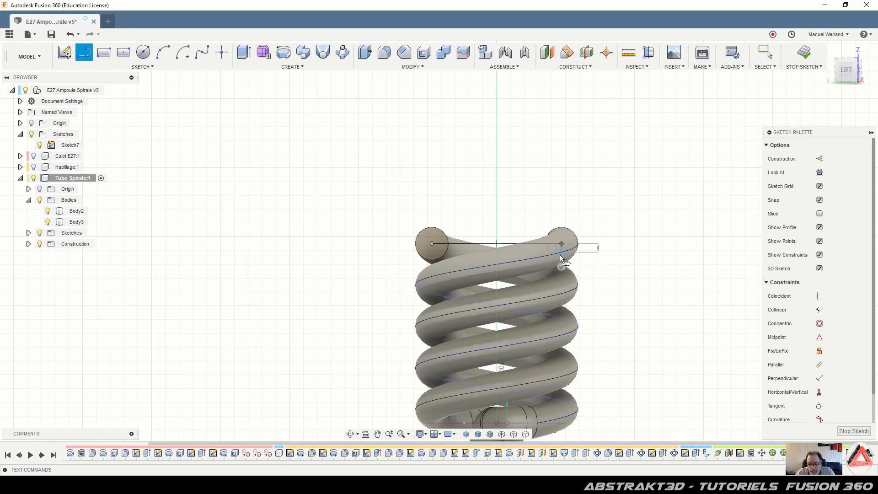
key(Escape)
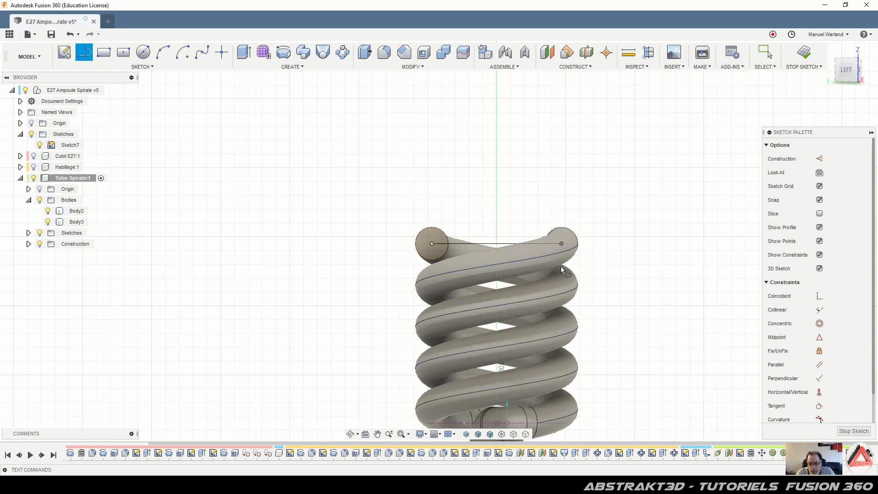
Draw a 15 mm vertical line upward from the midpoint of the line joining the tube ends.
click(498, 244)
text(15)
key(Tab)
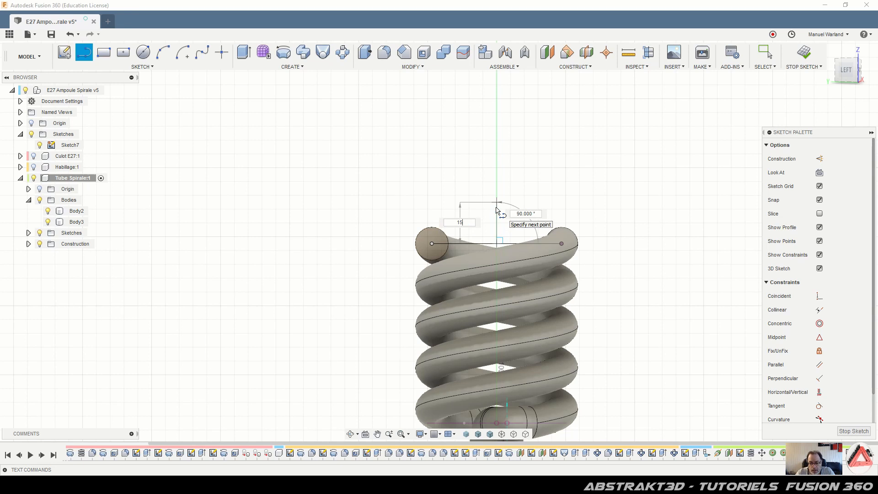
key(Return)
key(Escape)
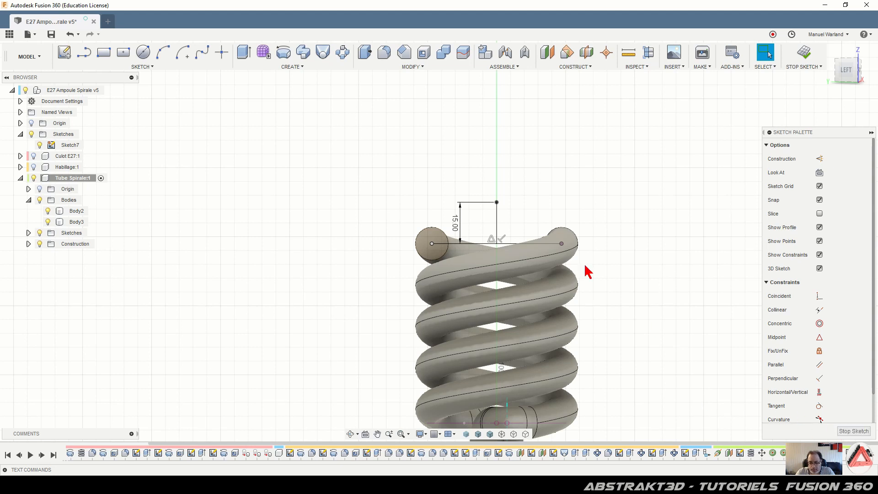
Sketch two sloping lines from the tube-end centers to the top of the vertical line, and move the 15 mm dimension clear of the coil.
click(84, 52)
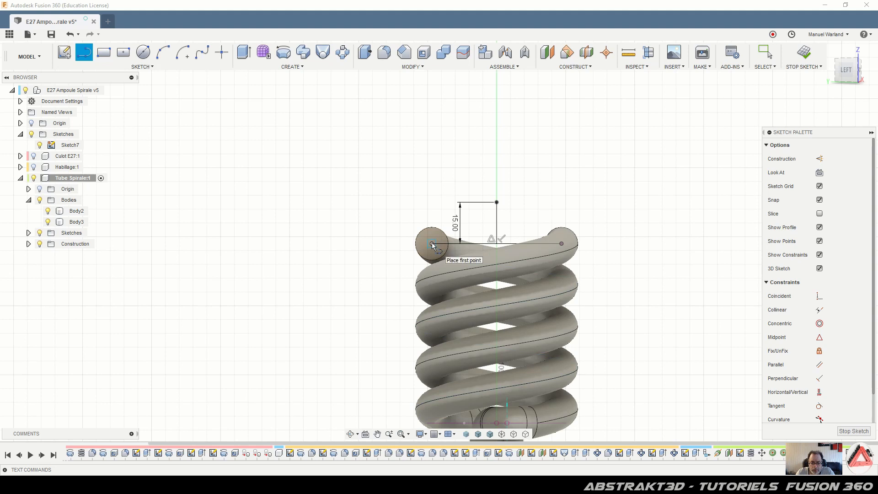
click(432, 243)
double_click(497, 202)
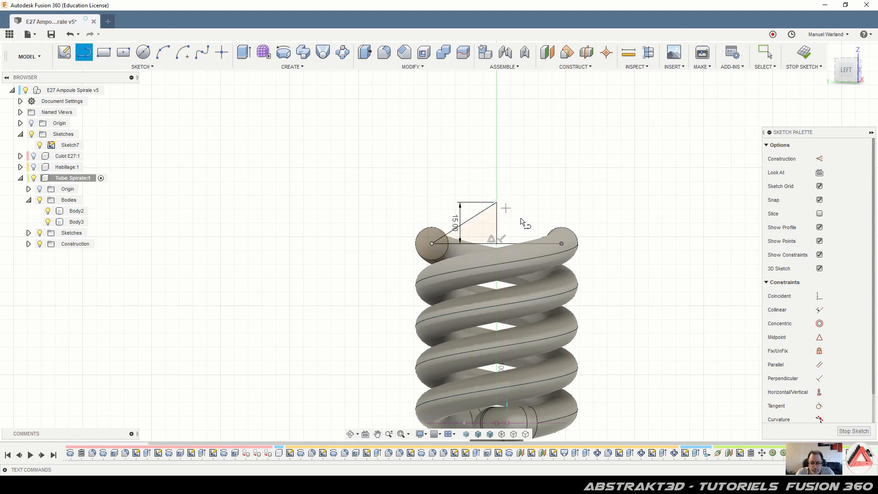
click(496, 202)
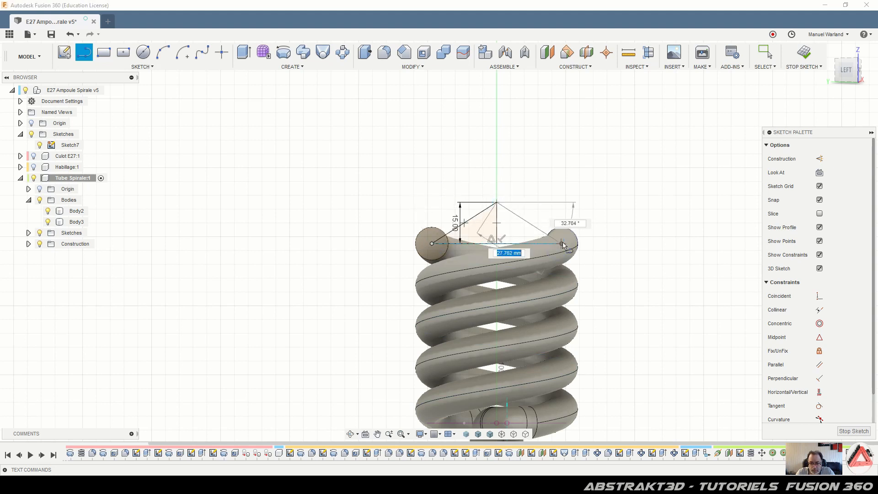
double_click(561, 244)
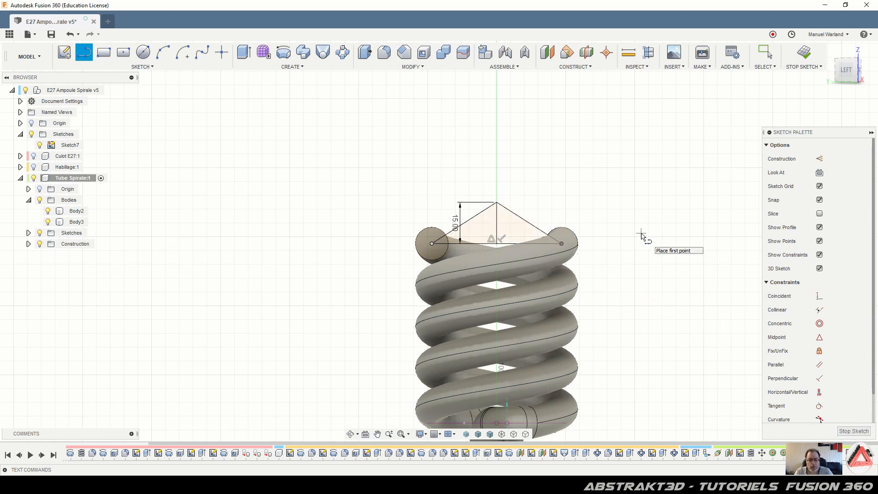
key(Escape)
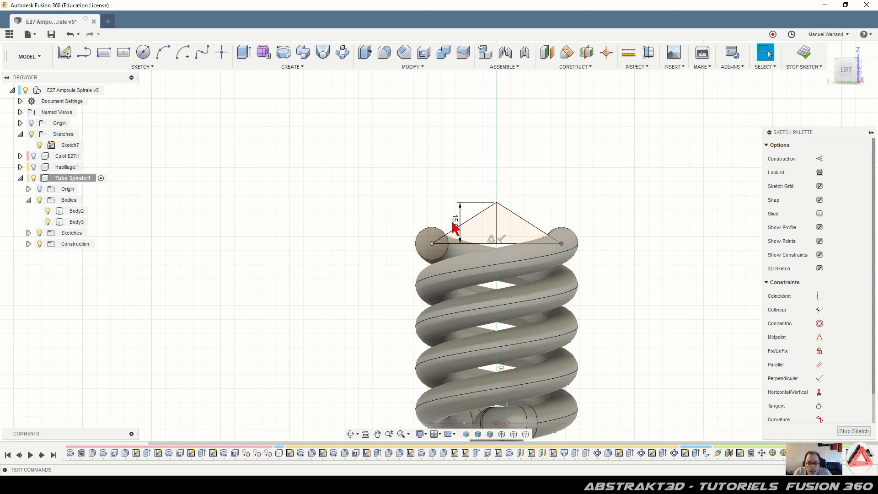
drag(456, 219, 300, 215)
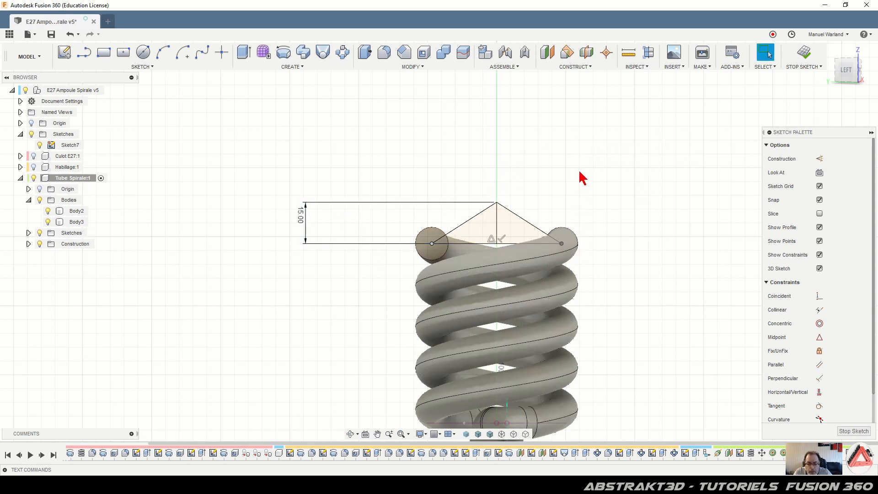
Convert the base, vertical and two sloping lines to construction lines and finish the sketch.
scroll(486, 249, up, 4)
click(402, 237)
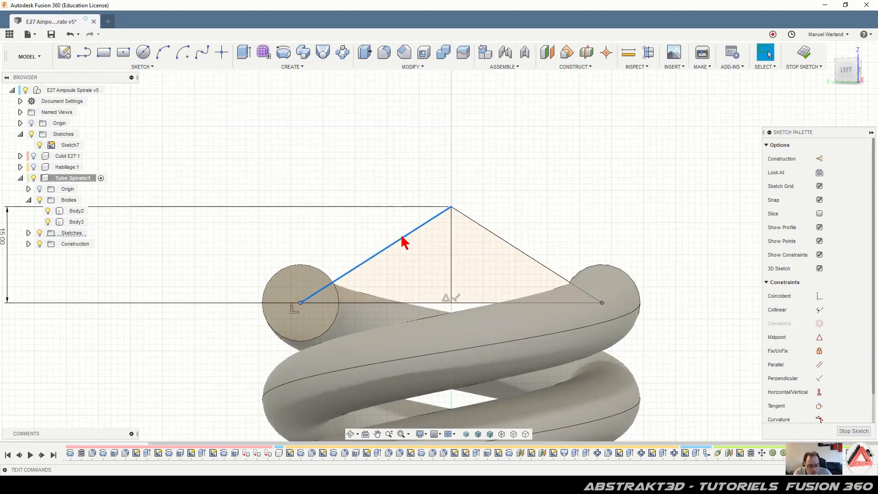
shift+click(451, 239)
shift+click(473, 222)
shift+click(400, 302)
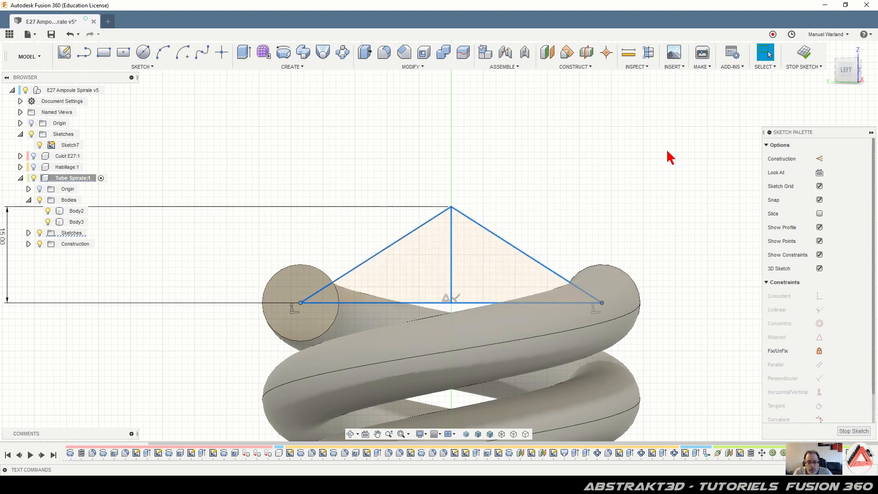
key(x)
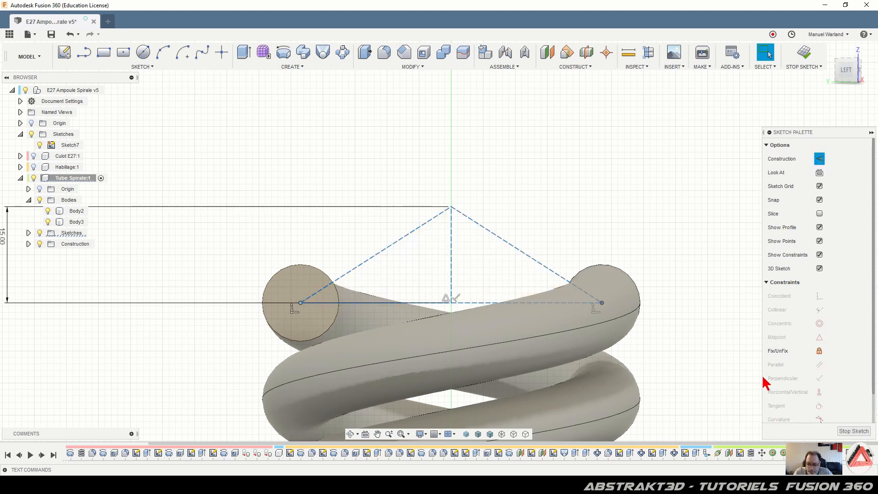
click(853, 431)
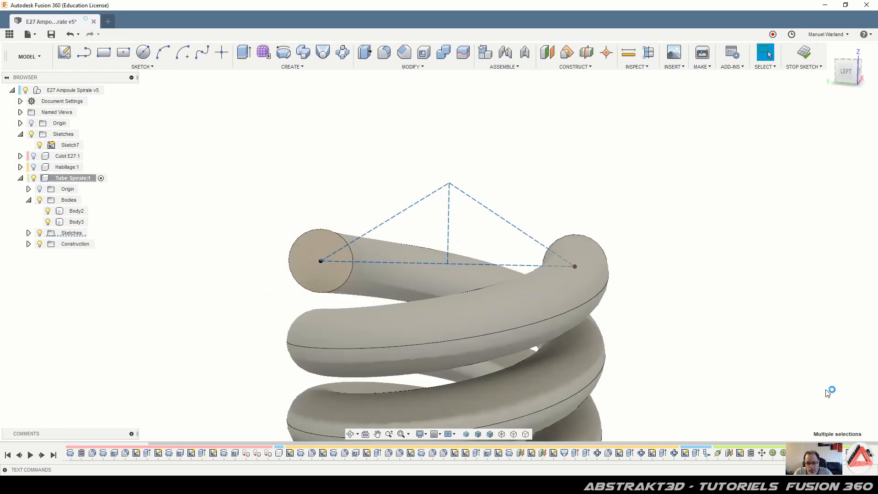
Create a Plane at Angle at 0° through the sloping construction line rising from the original spiral's end center.
mouse_move(436, 370)
shift+middle_down()
mouse_move(489, 350)
mouse_move(487, 380)
mouse_move(476, 363)
mouse_move(513, 357)
mouse_move(433, 374)
mouse_move(446, 365)
shift+middle_up()
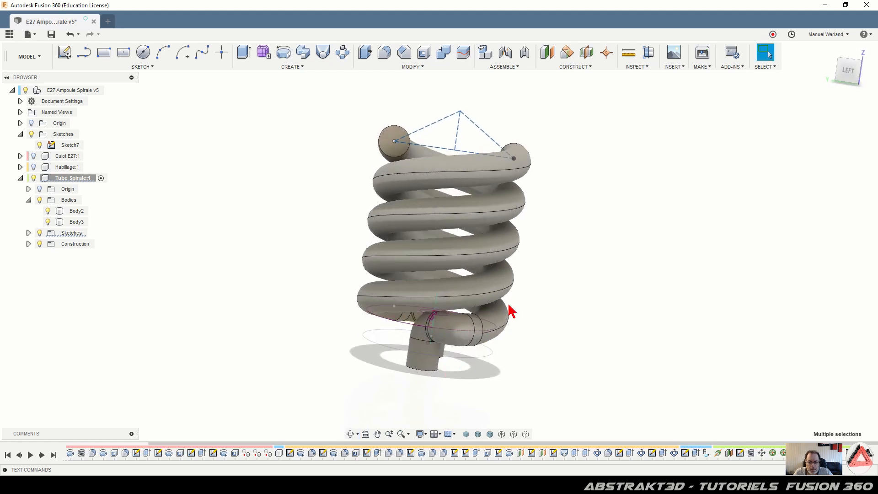
click(397, 170)
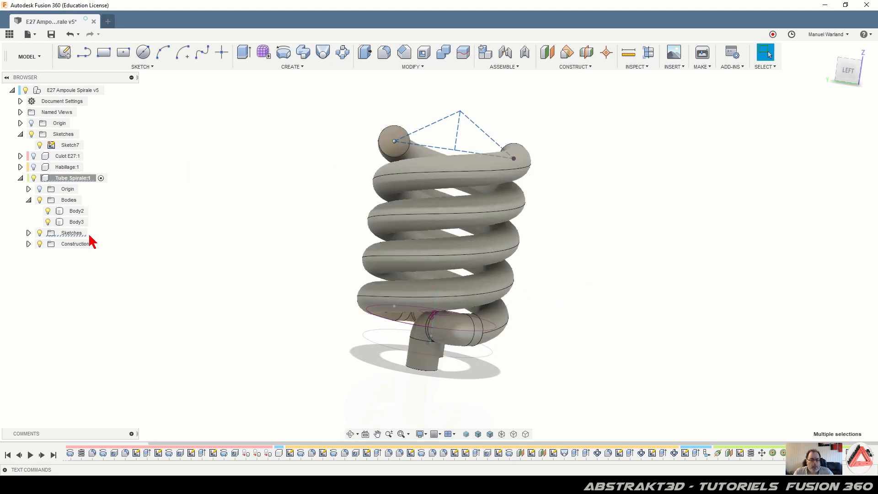
click(428, 126)
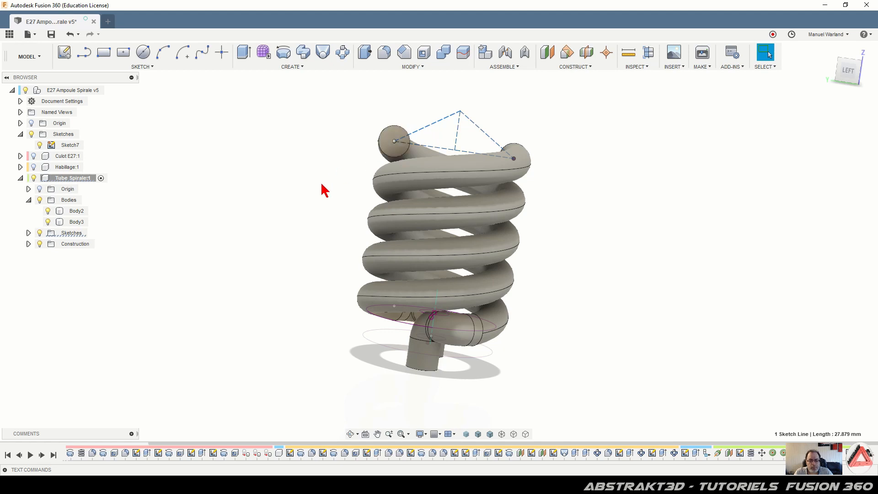
shift+middle_drag(324, 189, 317, 209)
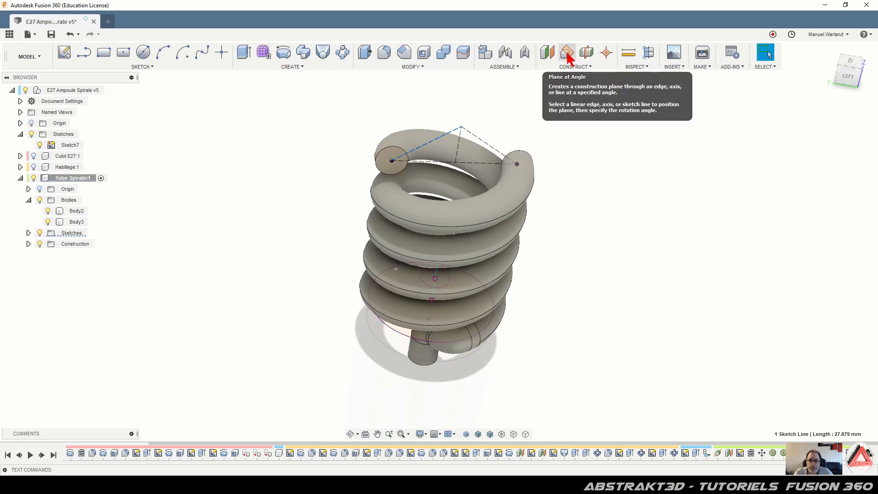
click(571, 66)
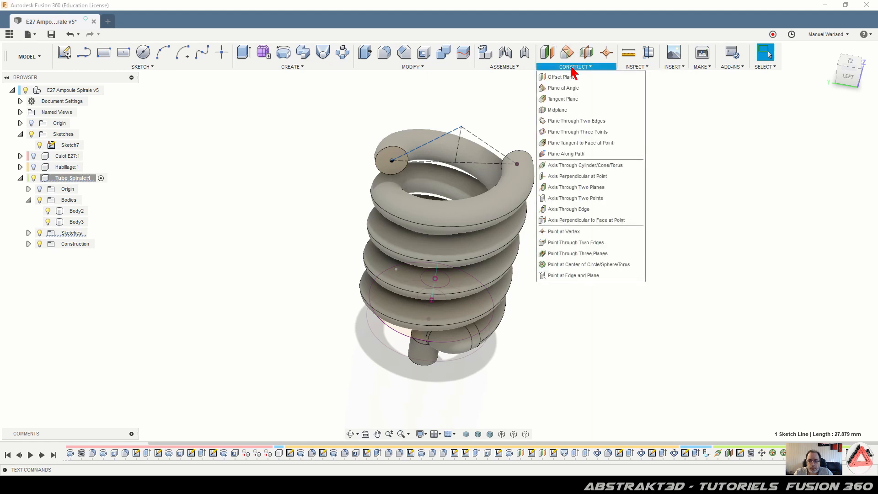
click(562, 89)
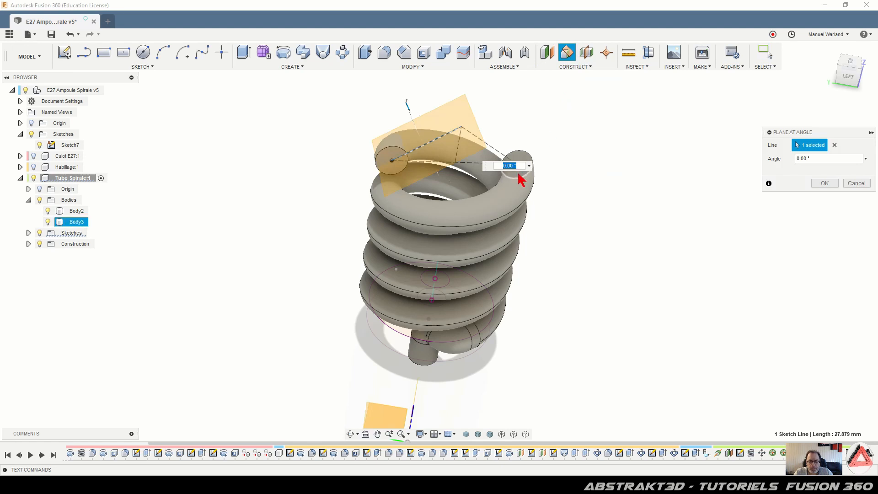
click(830, 183)
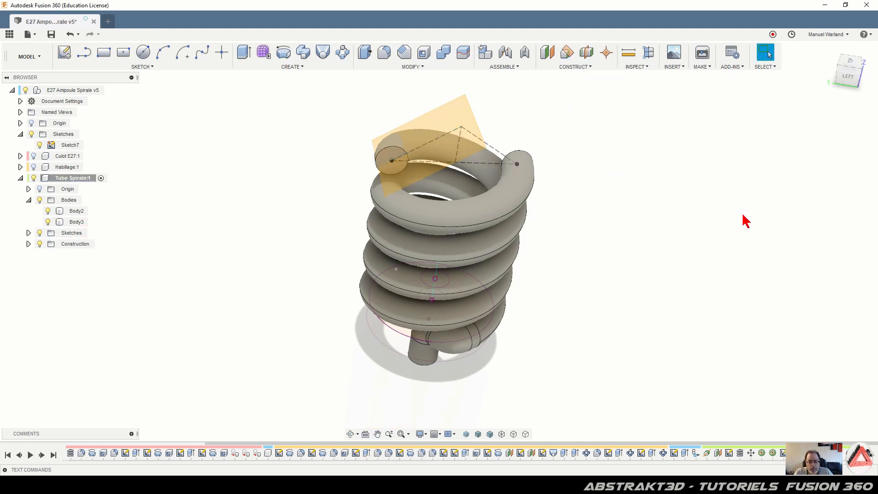
Start a sketch on the new angled plane and project the original tube-end center and the apex point into it.
click(455, 128)
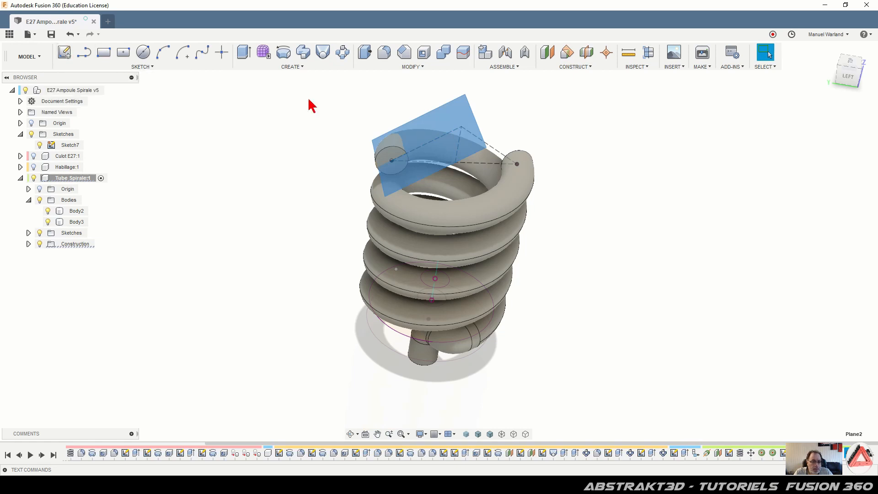
click(65, 53)
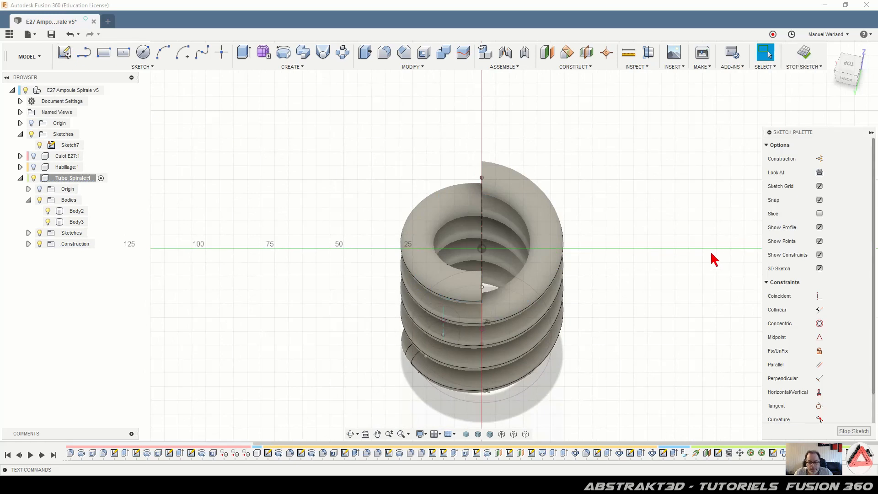
scroll(714, 259, up, 3)
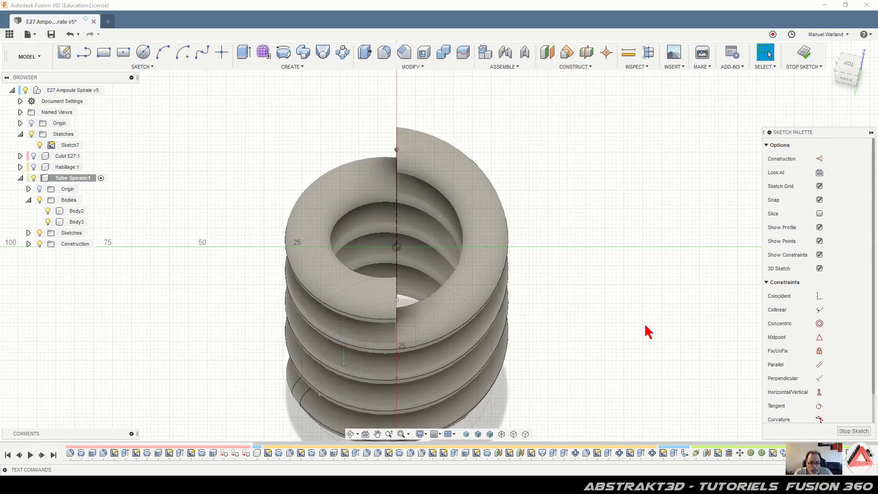
shift+middle_drag(618, 331, 593, 361)
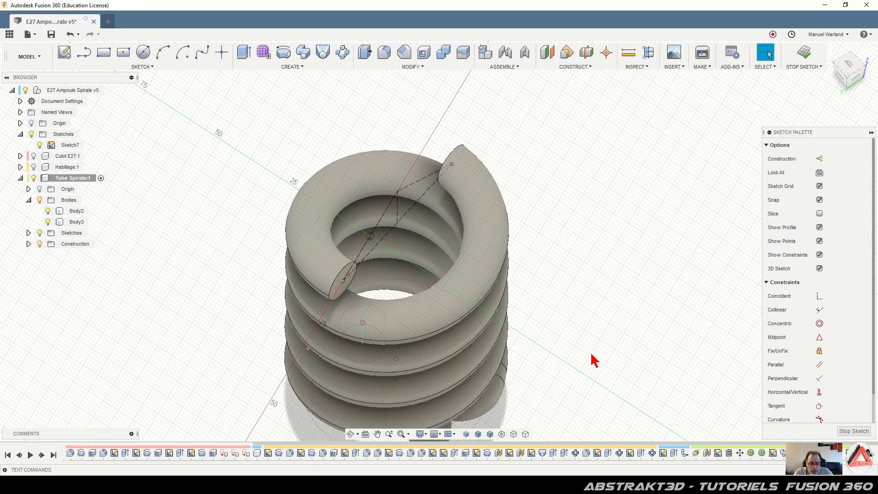
key(p)
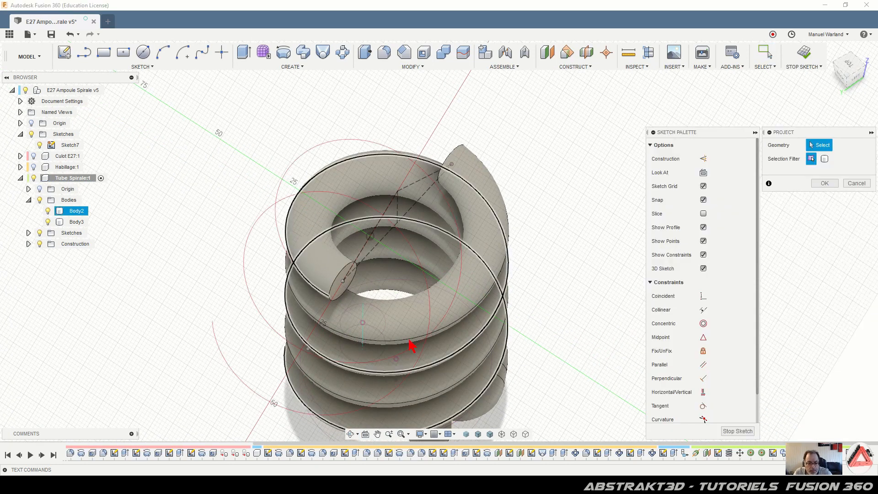
click(343, 282)
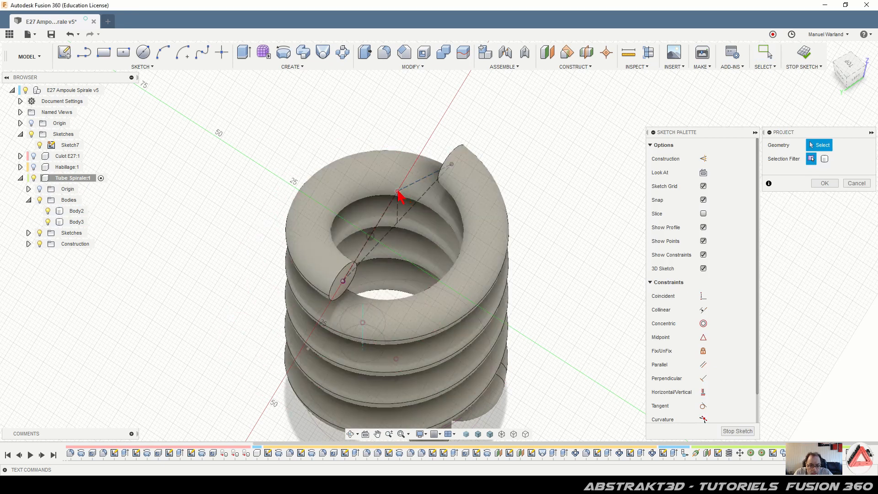
click(397, 192)
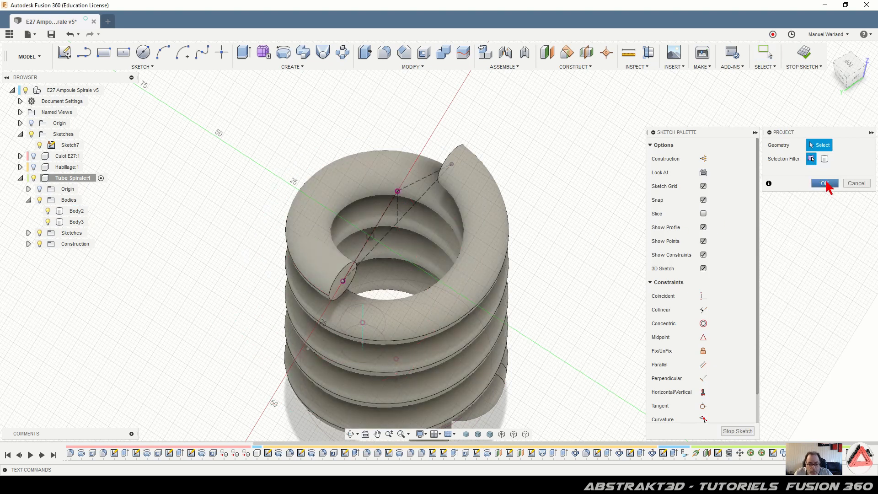
click(824, 184)
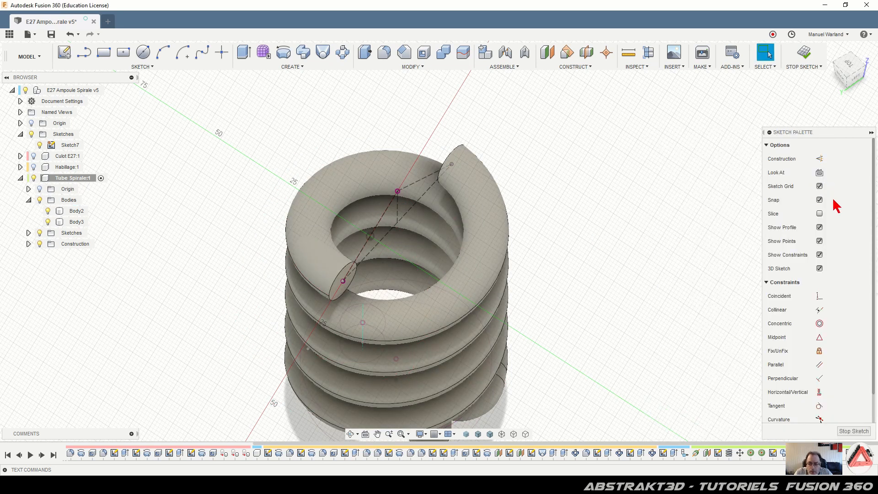
click(818, 174)
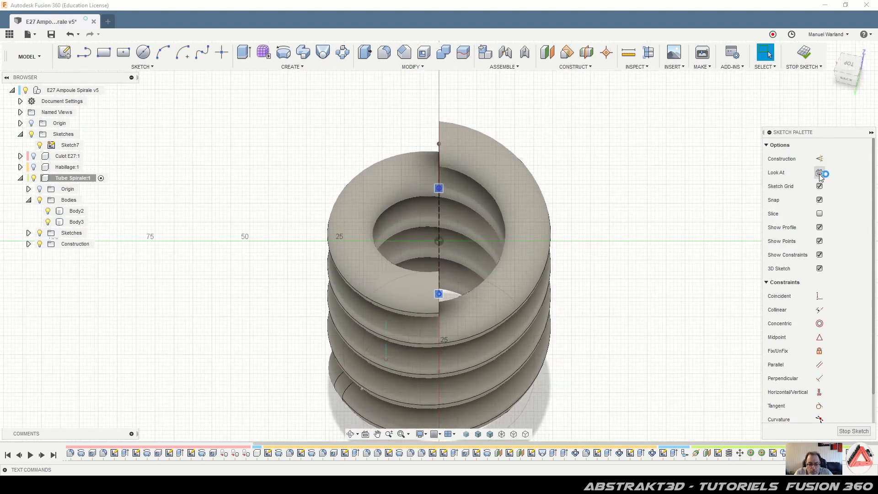
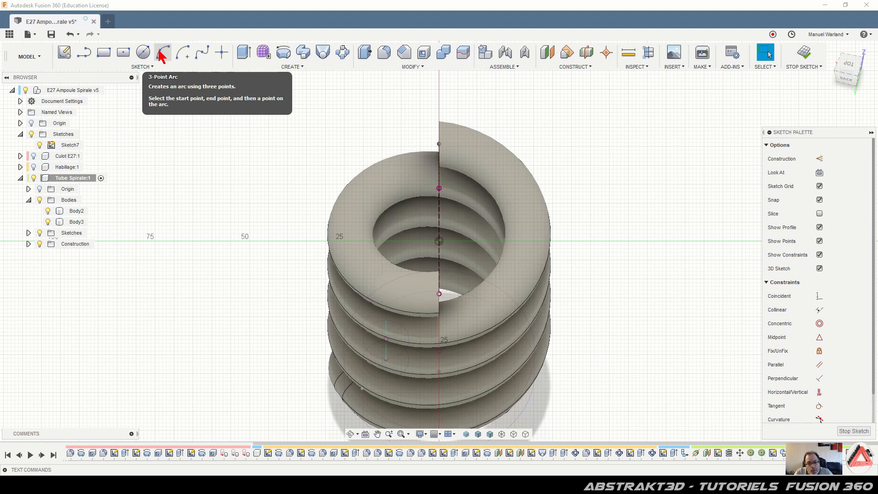
Sketch a horizontal line about 100 mm long across the projected apex point and constrain its midpoint to that point.
click(84, 53)
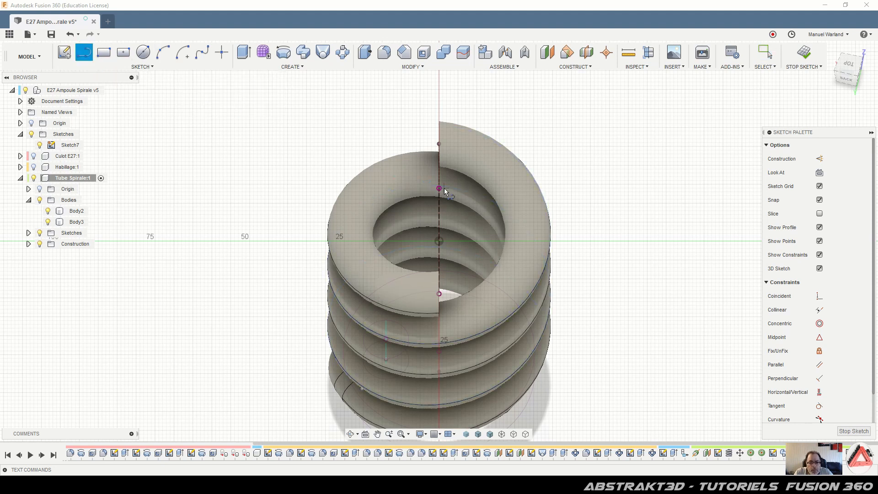
click(244, 188)
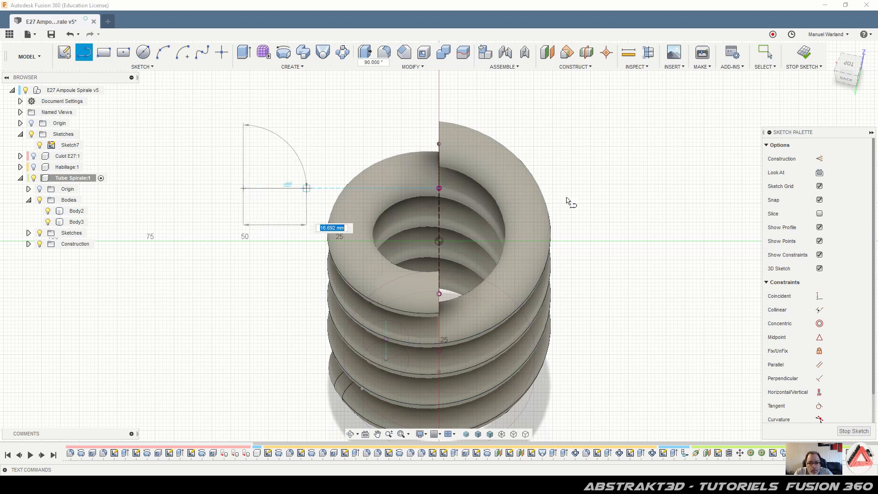
click(620, 188)
key(Escape)
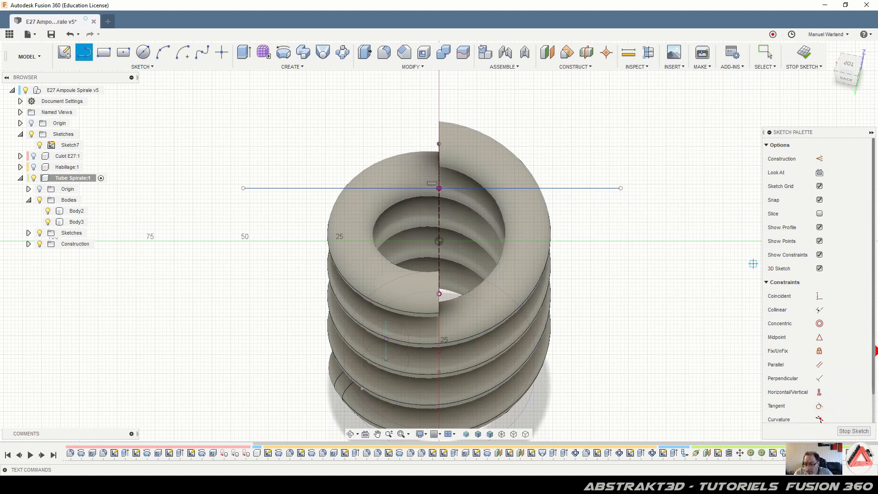
click(819, 337)
click(538, 188)
click(440, 189)
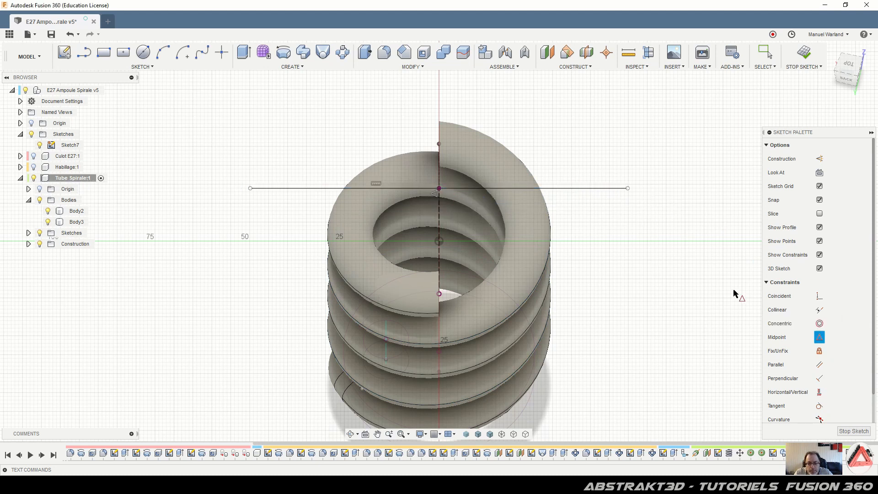
key(Escape)
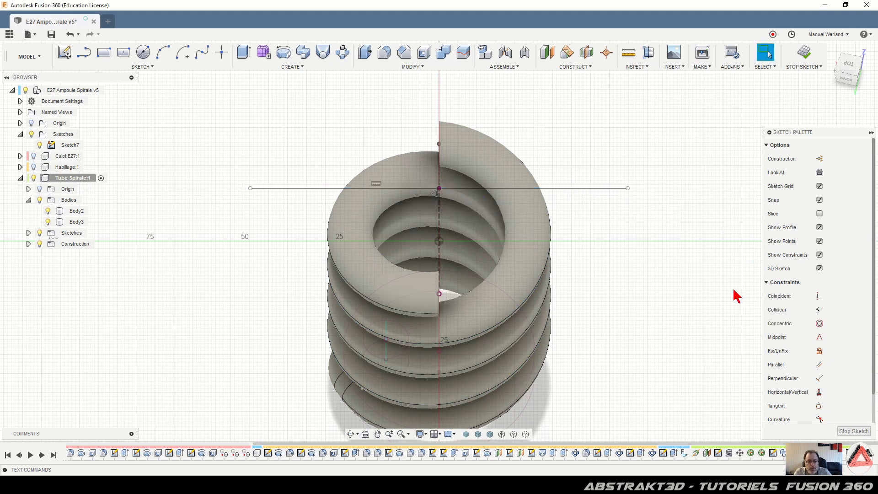
Convert the horizontal line through the apex to a construction line.
click(609, 189)
key(x)
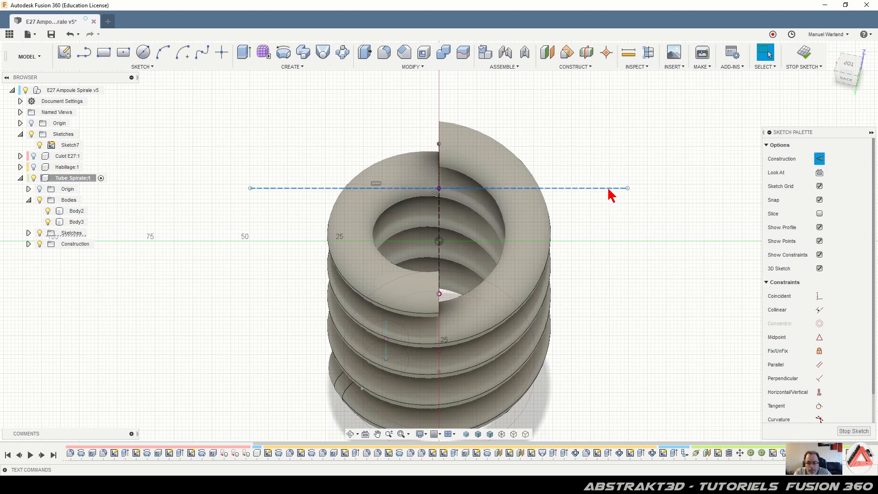
click(678, 245)
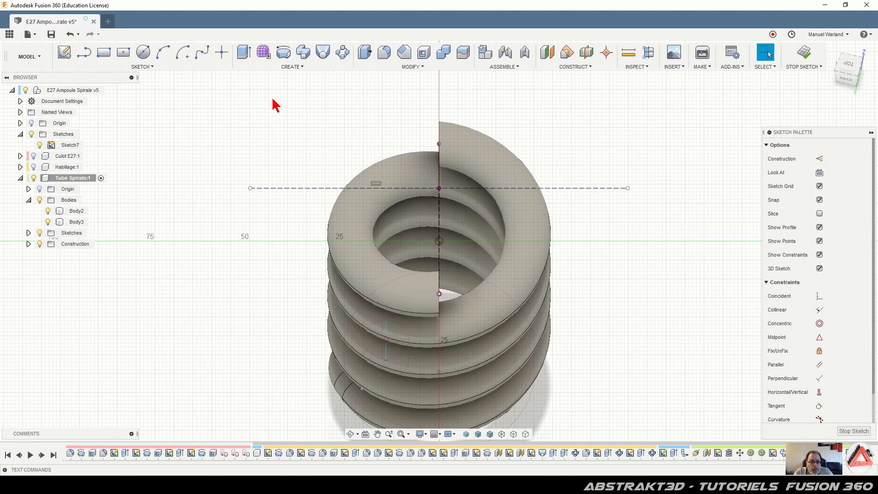
Draw a semicircle-like 3-point arc from the projected tube-end center to the apex point, tangent to the horizontal construction line, and finish the sketch.
click(165, 53)
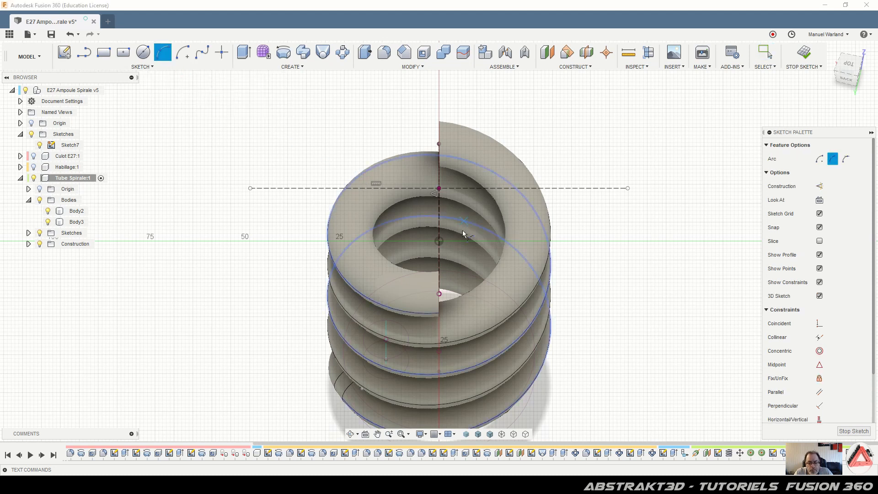
click(439, 294)
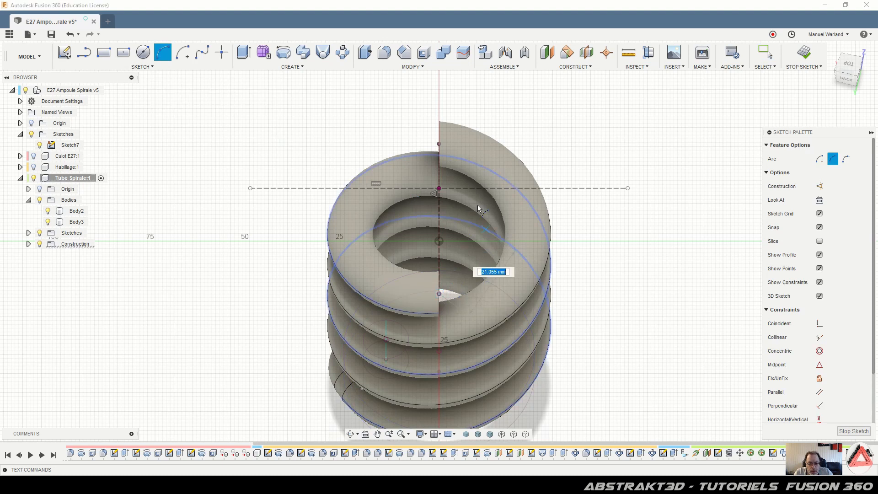
click(439, 188)
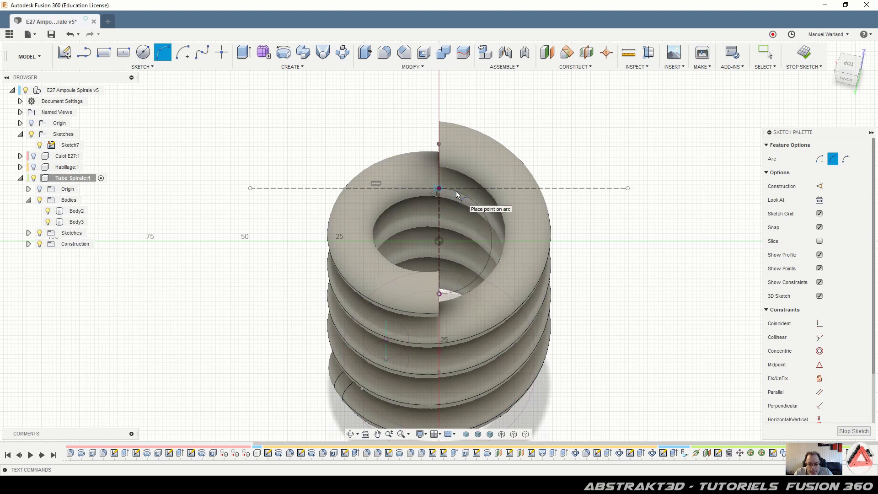
click(457, 195)
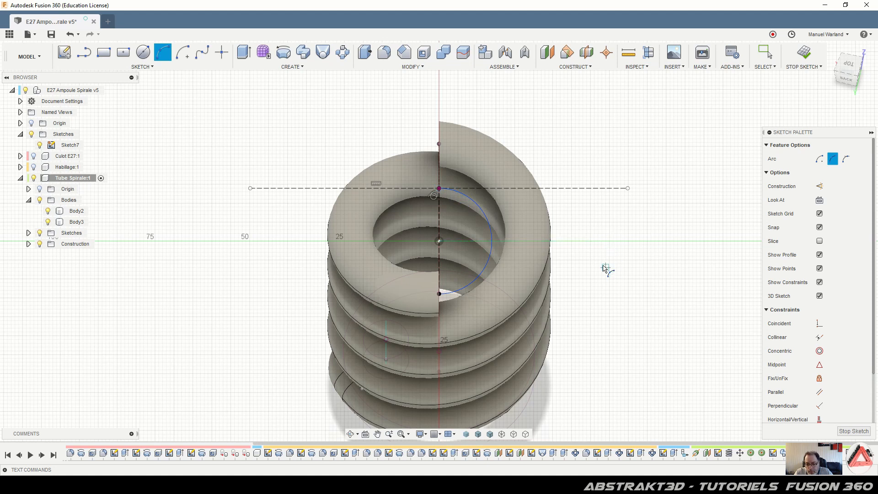
click(859, 433)
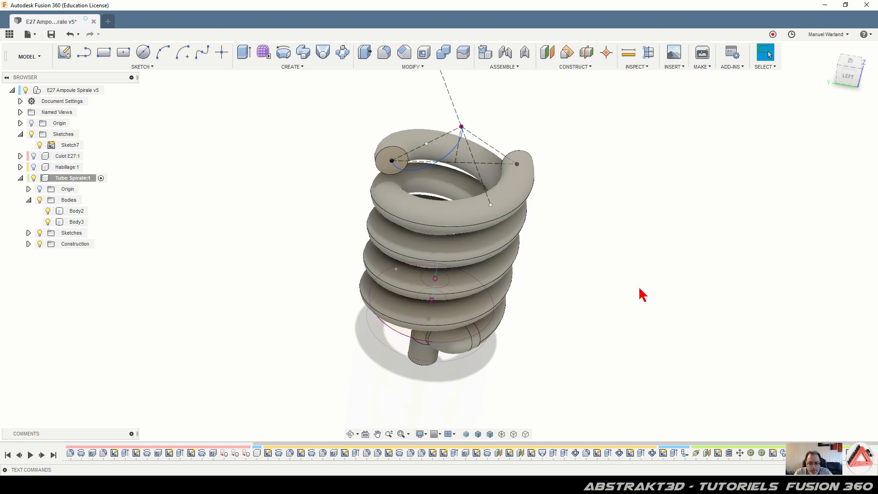
shift+middle_drag(602, 296, 594, 273)
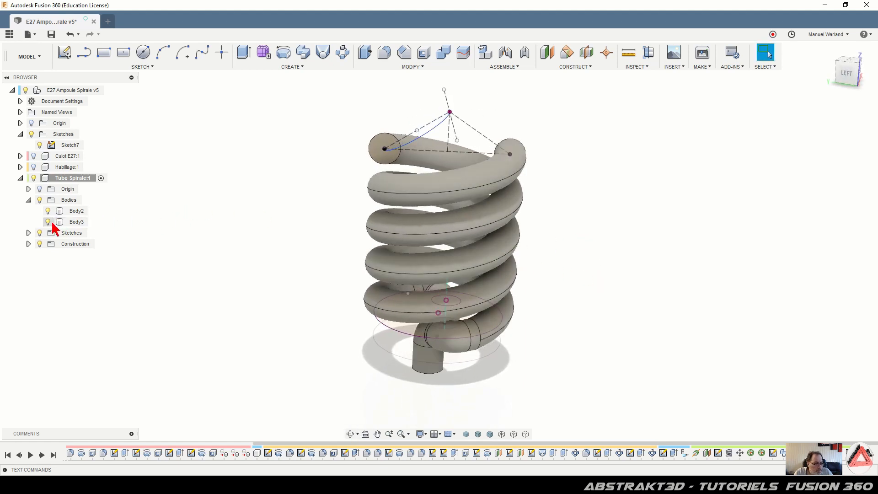
Reopen Sketch4, which holds the two sloping construction lines, for editing.
click(28, 232)
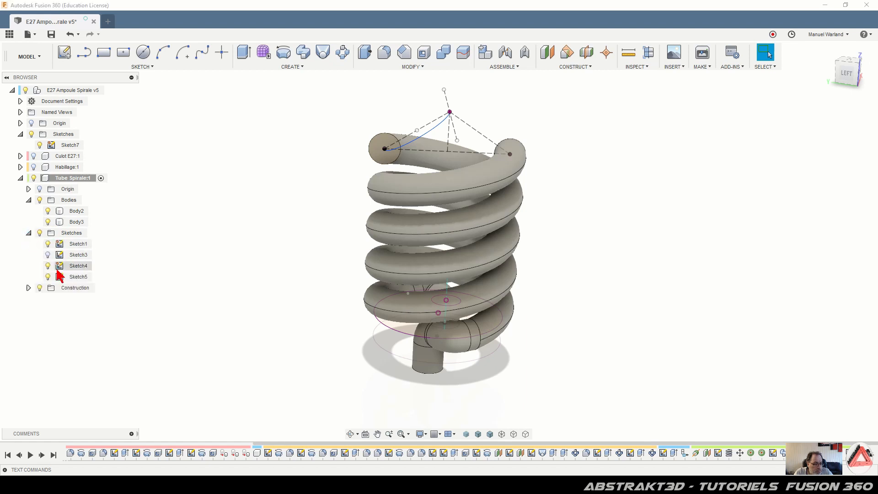
right_click(75, 270)
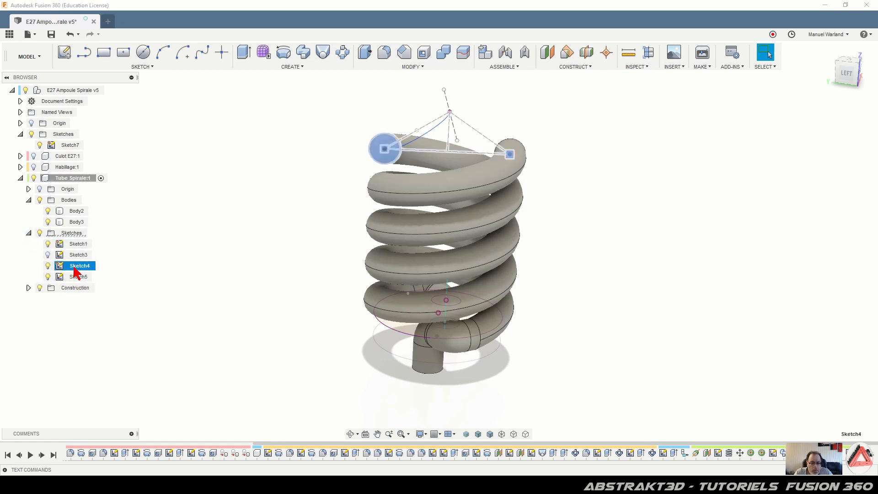
click(109, 297)
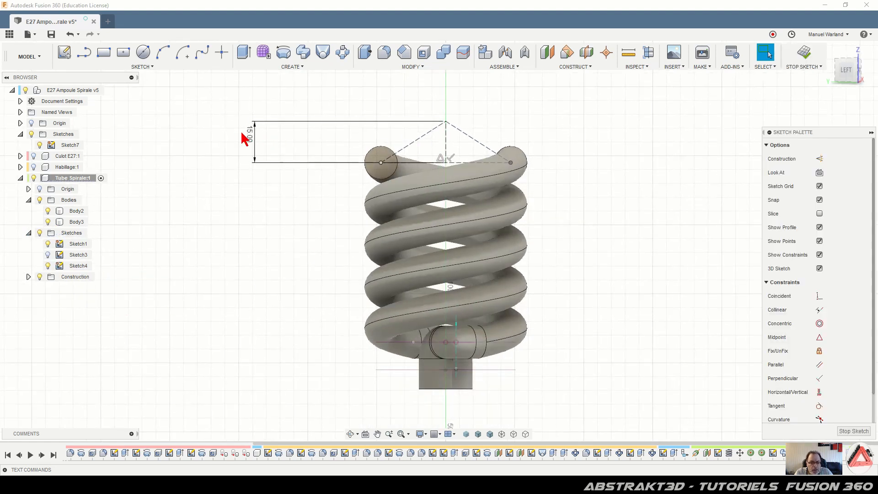
Try apex heights of 10 mm and 8 mm for the vertical construction line's dimension.
double_click(250, 132)
text(10)
key(Return)
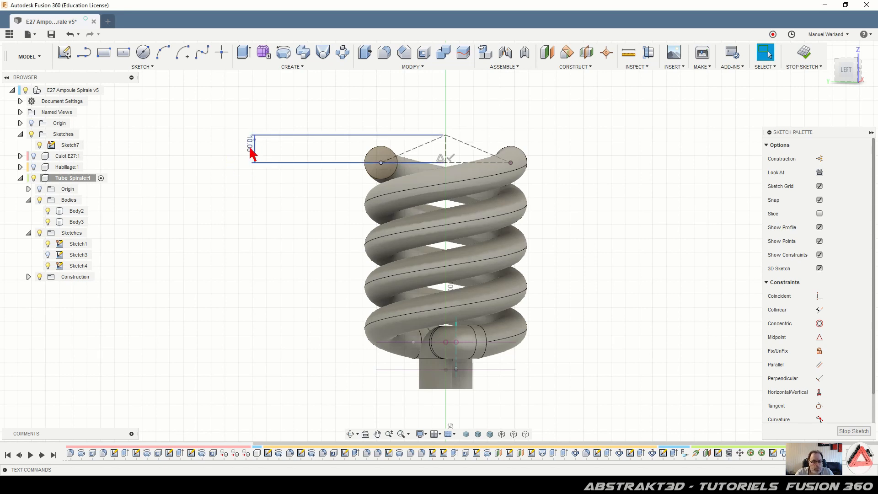
double_click(252, 149)
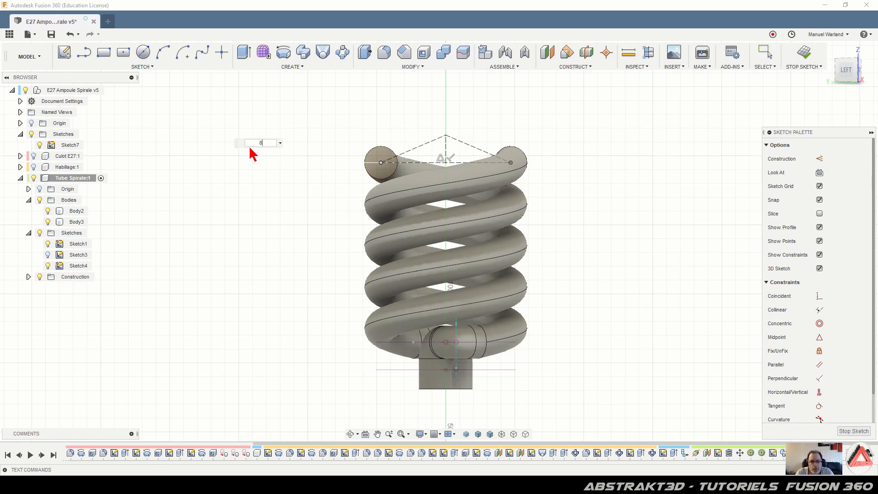
text(8)
key(Return)
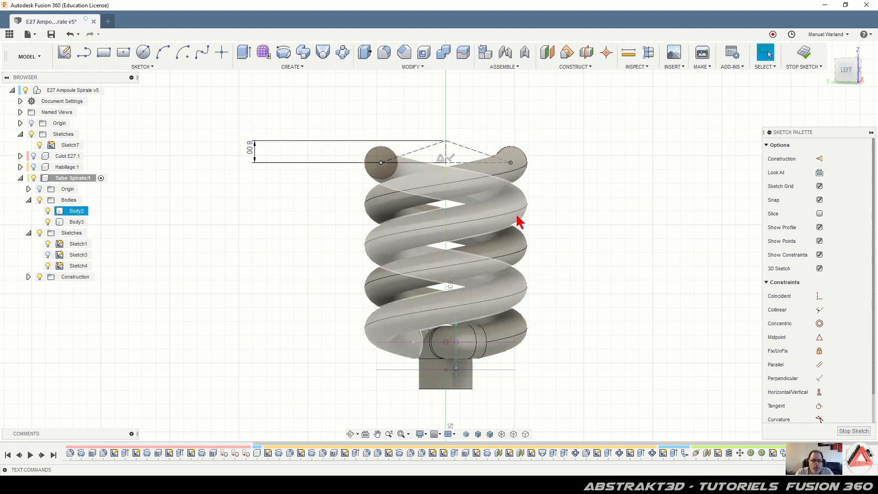
Set the apex height dimension to 6 mm and finish the sketch.
double_click(249, 150)
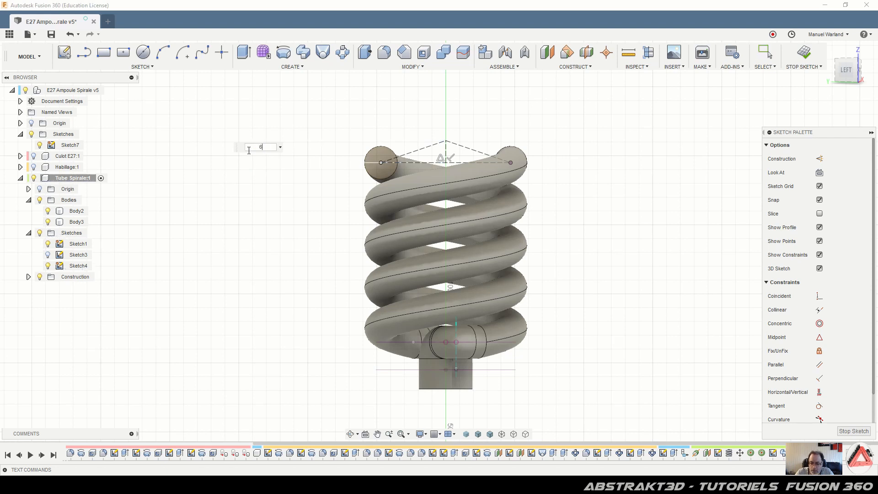
text(6)
key(Return)
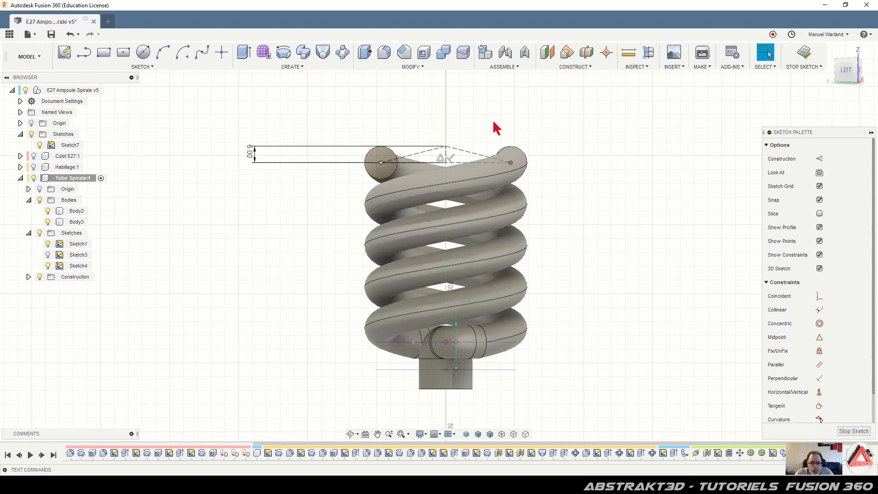
scroll(494, 128, up, 3)
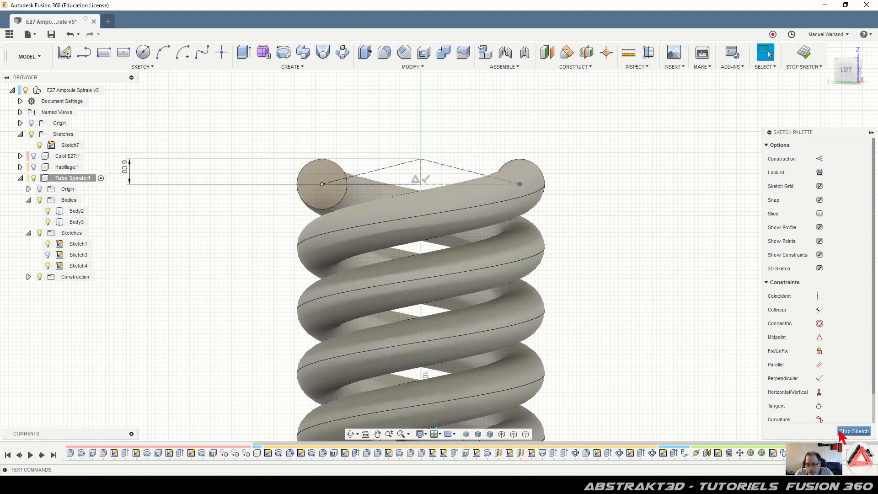
click(853, 431)
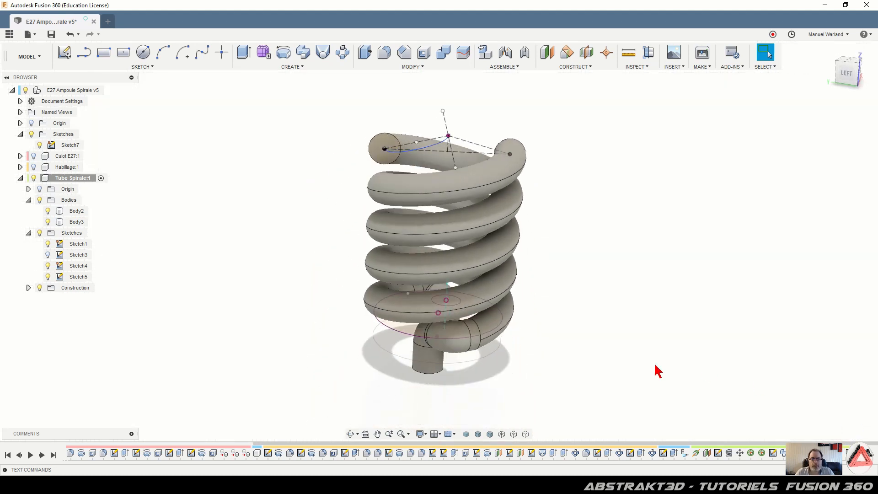
Create a Plane at Angle at 0° through the other sloping construction line, from the apex to the second tube end's center.
scroll(546, 121, up, 2)
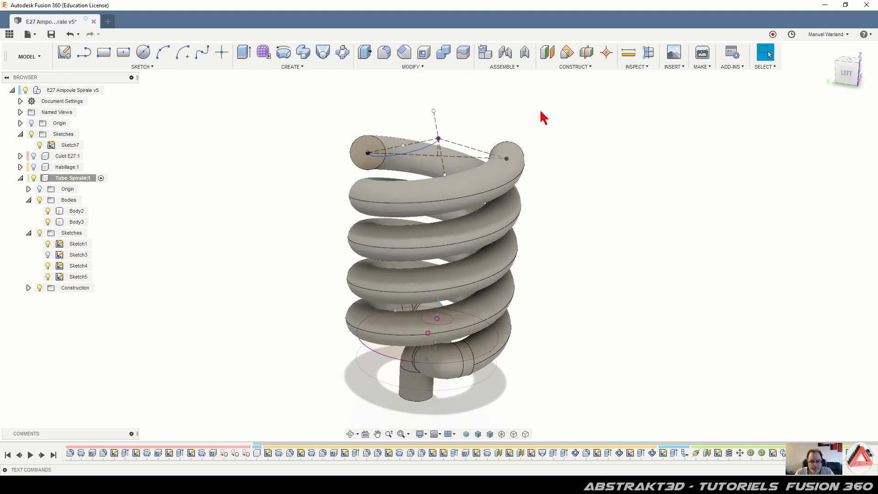
click(455, 155)
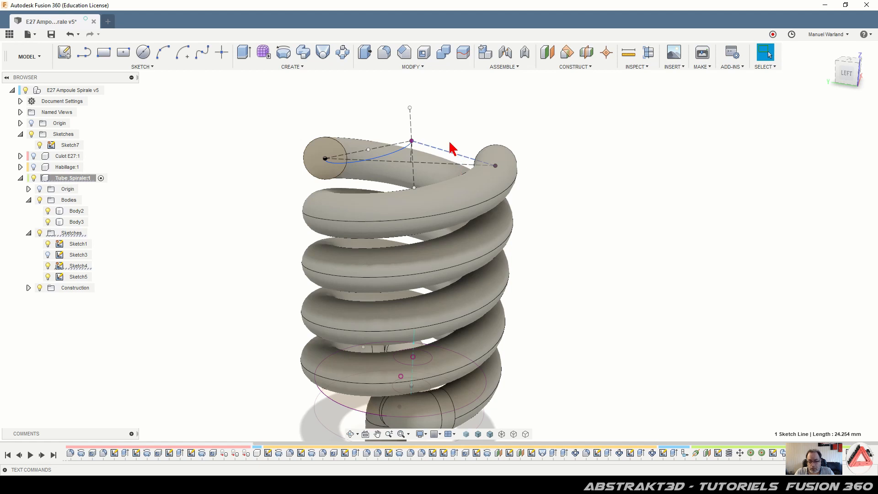
click(566, 52)
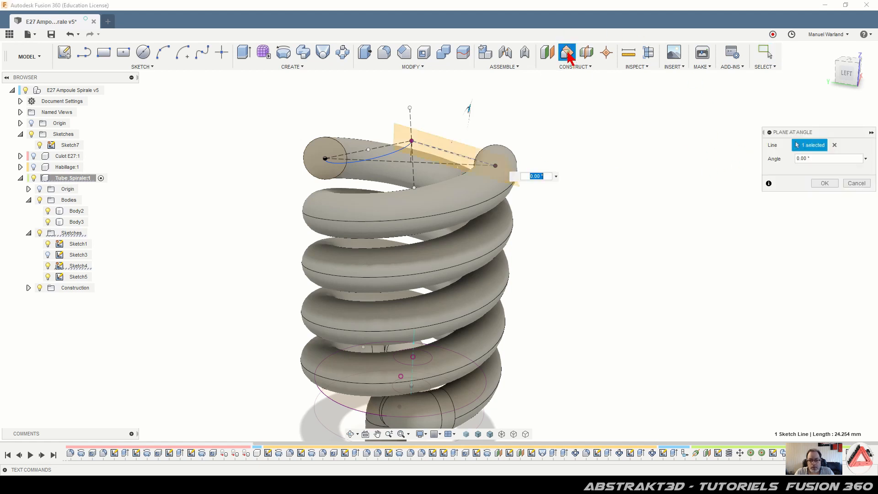
click(822, 183)
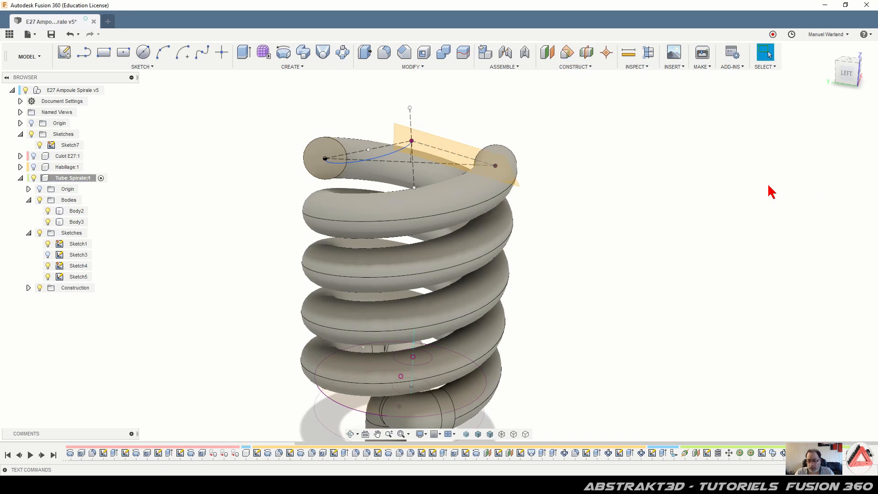
Start a sketch on the new plane and project the second tube-end center, the apex point and the horizontal construction line into it.
click(456, 152)
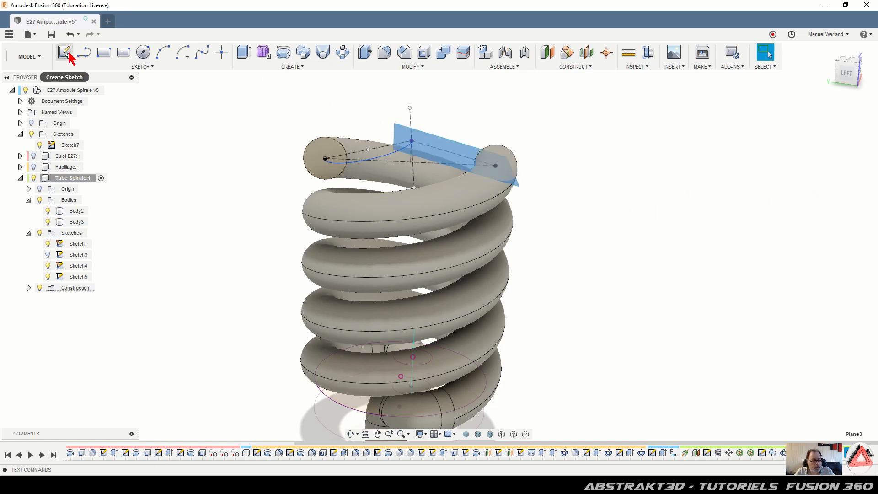
click(69, 54)
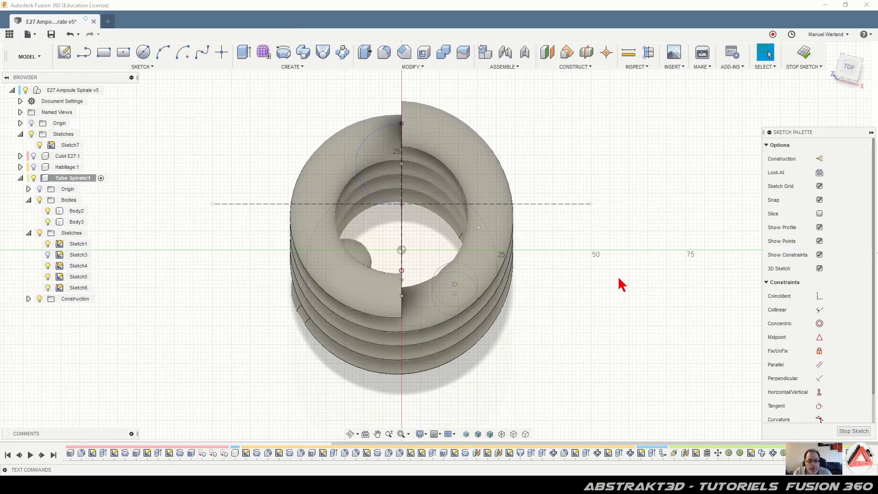
key(p)
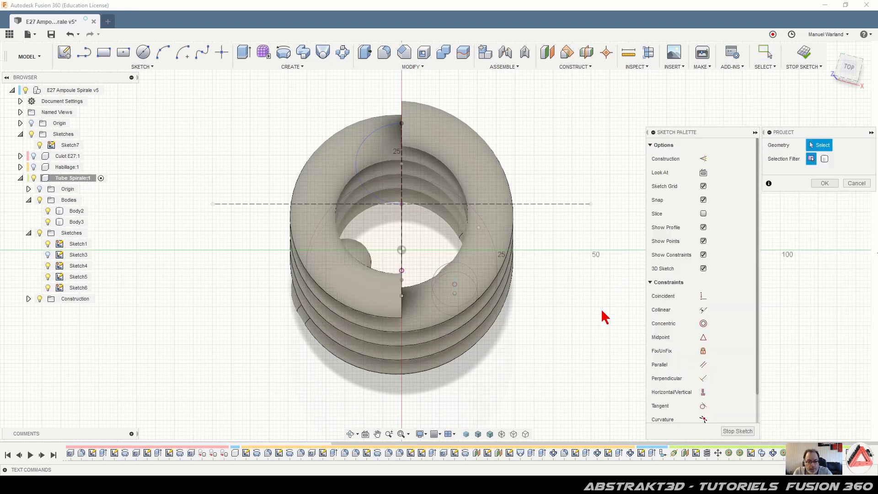
click(505, 280)
scroll(505, 280, up, 3)
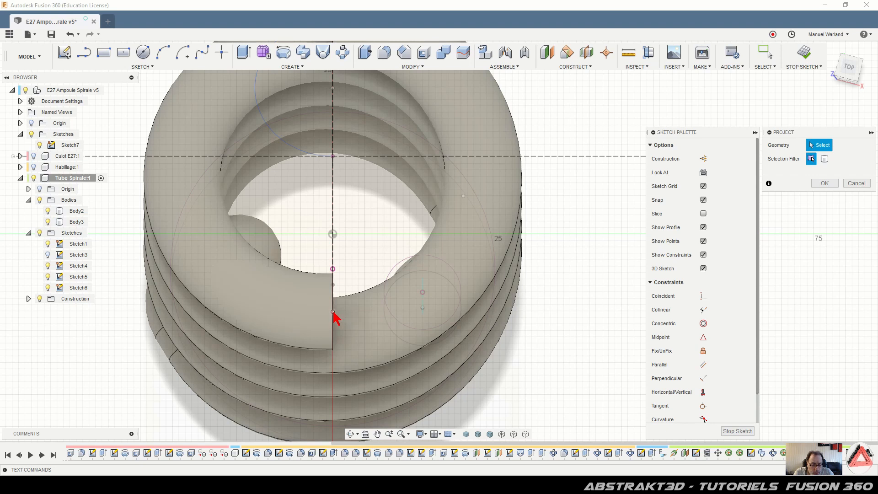
click(333, 155)
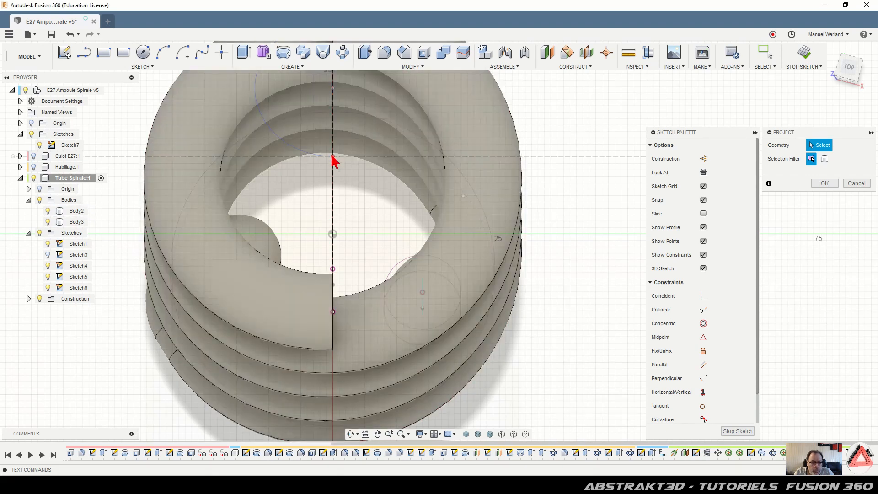
click(591, 156)
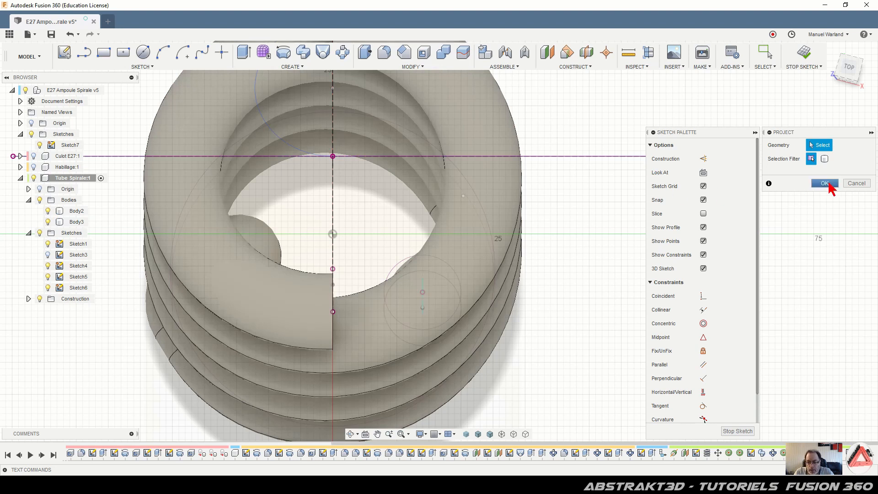
click(825, 183)
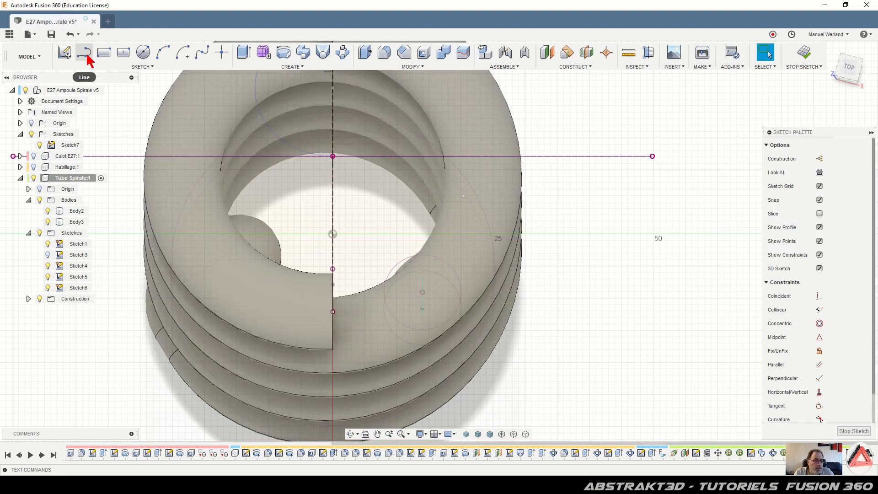
Draw an arc from the second tube-end center to the apex, tangent to the projected horizontal line, and finish the sketch.
click(162, 53)
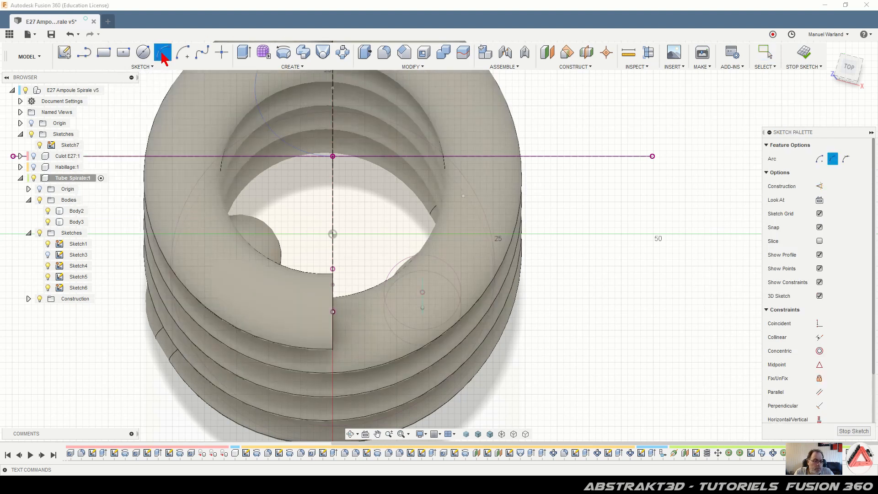
click(333, 311)
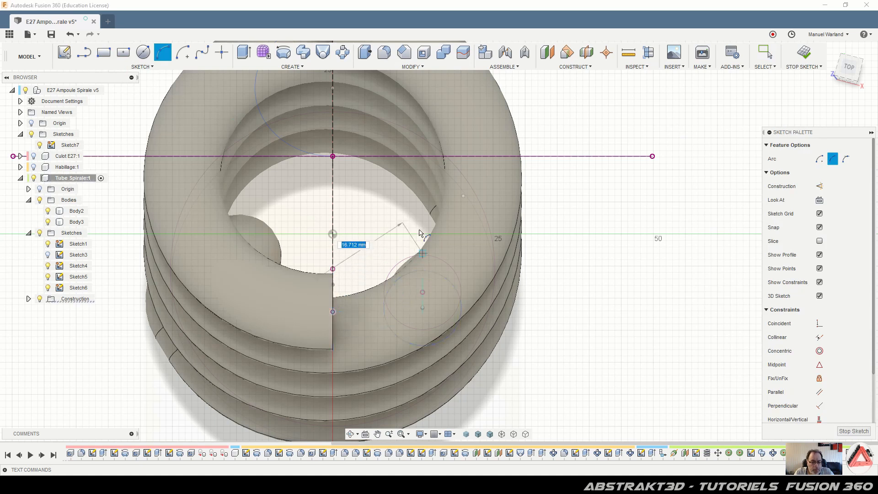
click(333, 157)
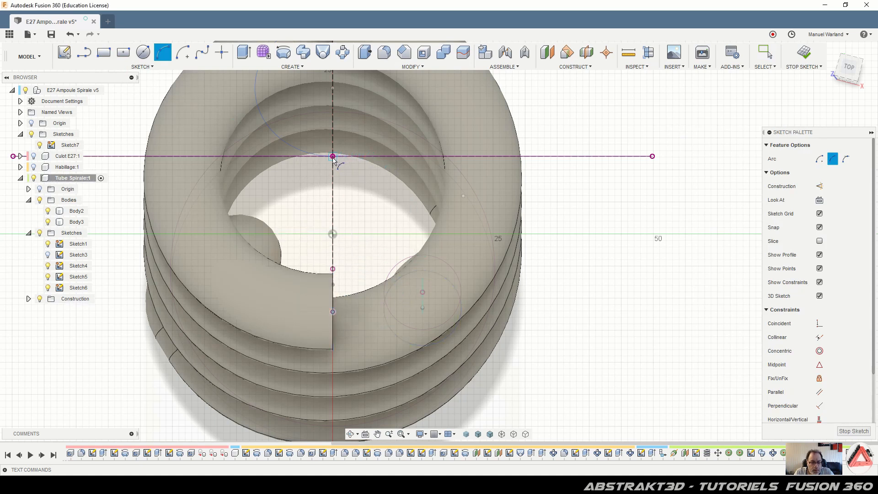
click(366, 170)
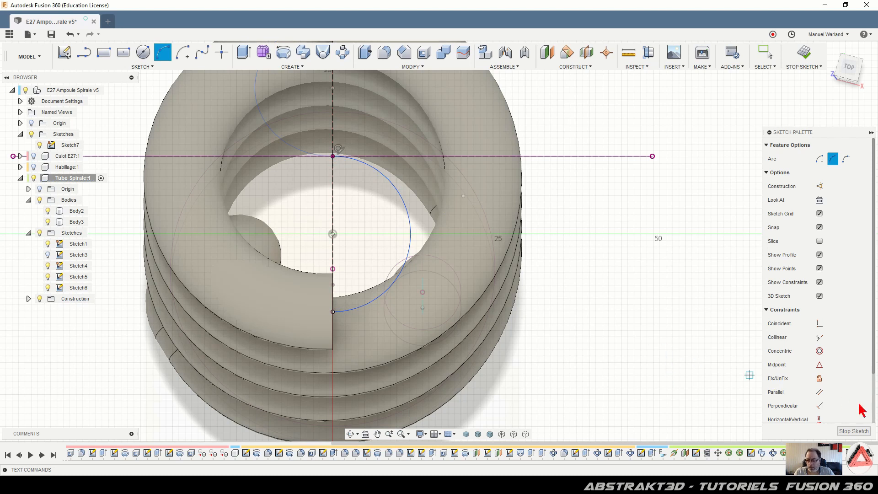
click(859, 431)
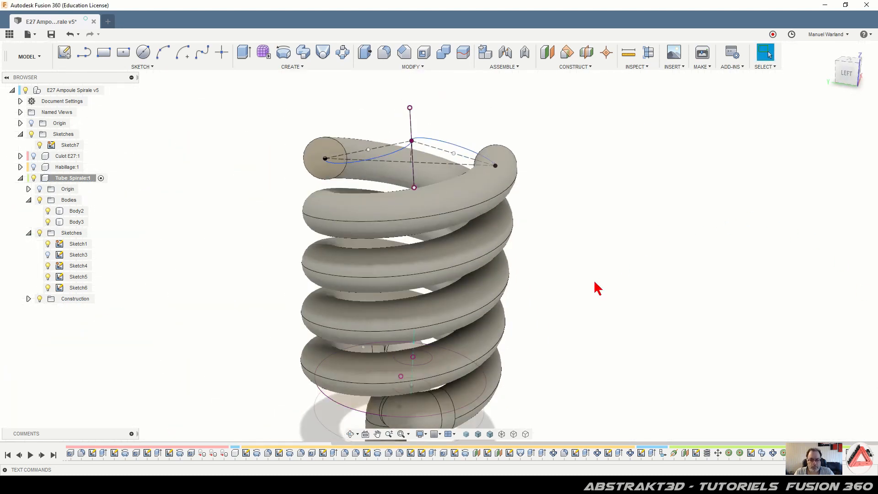
Sweep the circular tube-end profile along the two connecting arcs as a single path with the Join operation.
shift+middle_drag(590, 299, 624, 327)
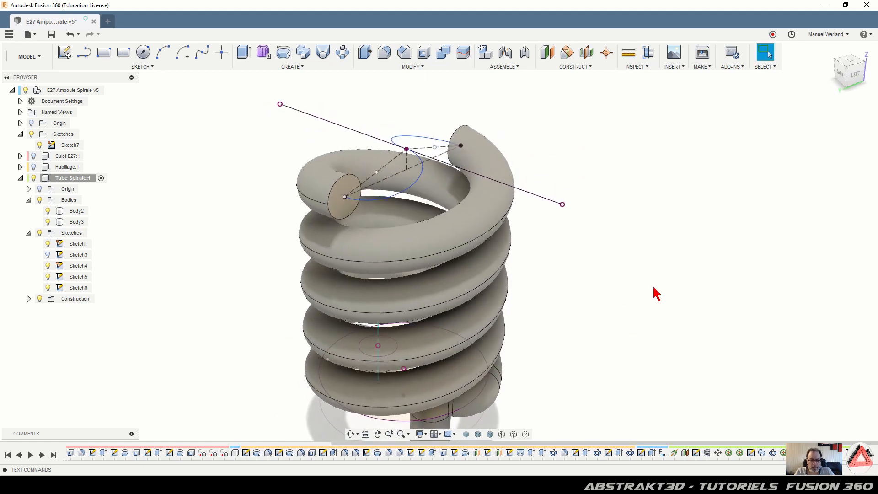
scroll(364, 167, up, 3)
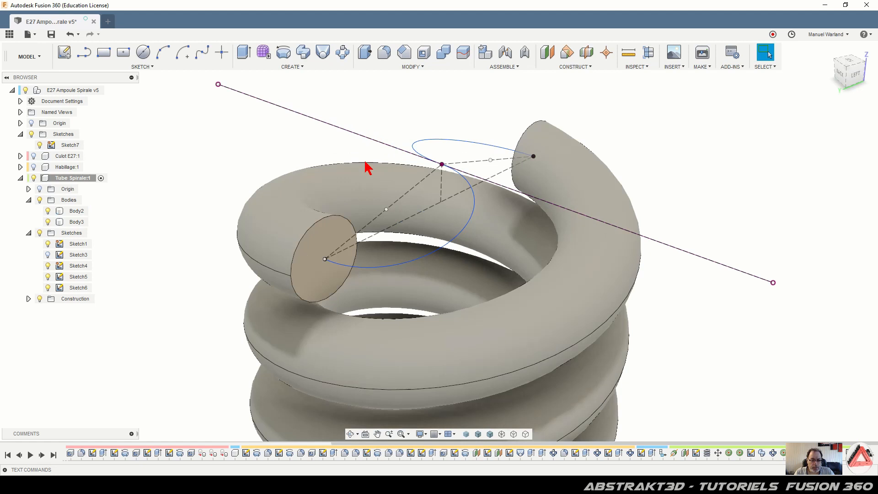
click(320, 255)
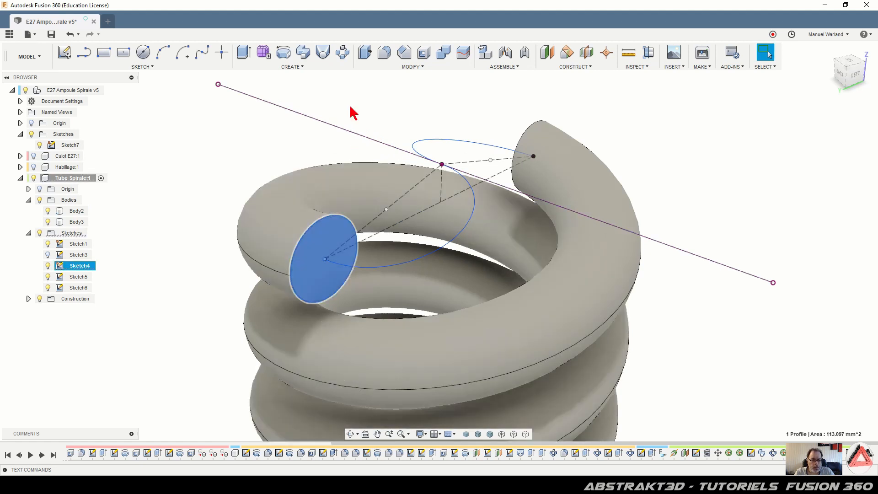
click(303, 53)
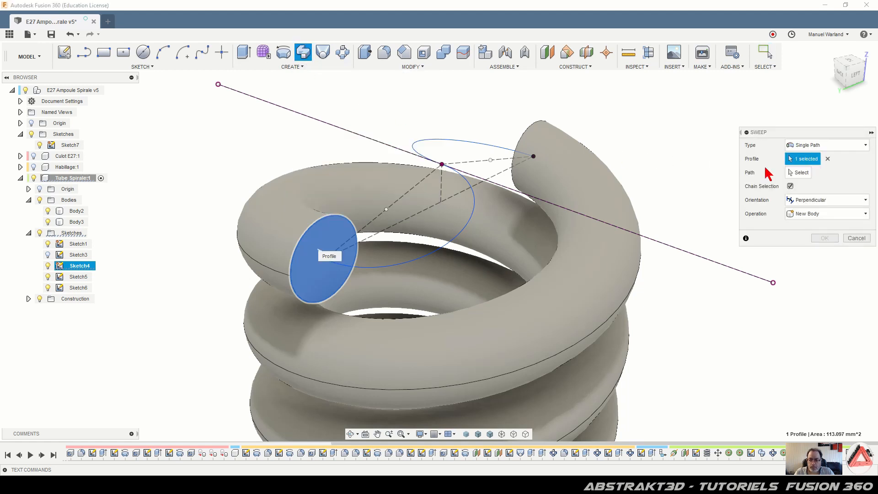
click(801, 176)
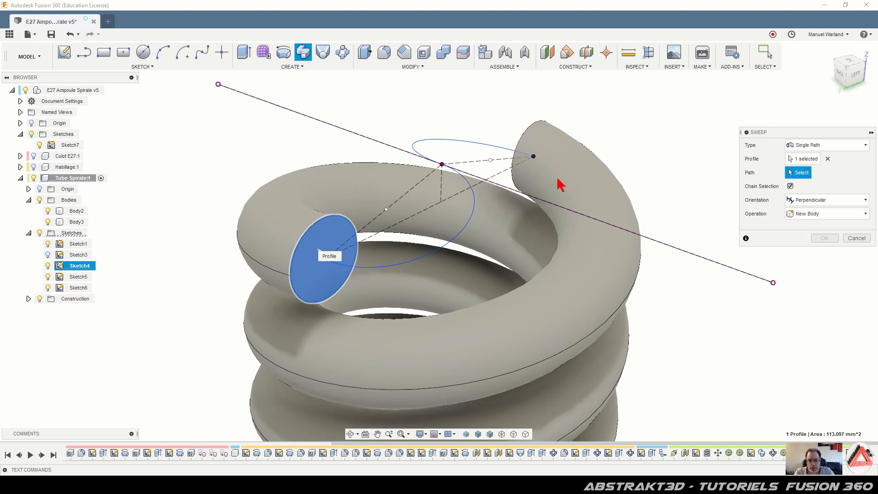
click(422, 265)
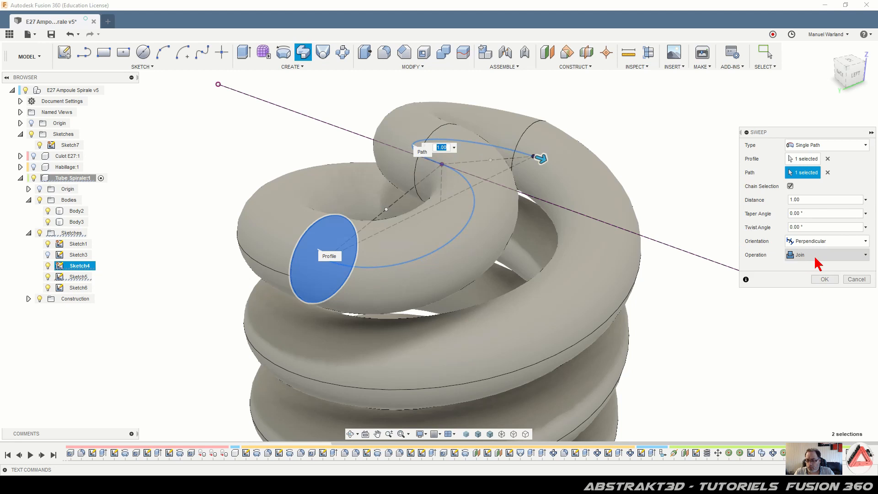
click(824, 279)
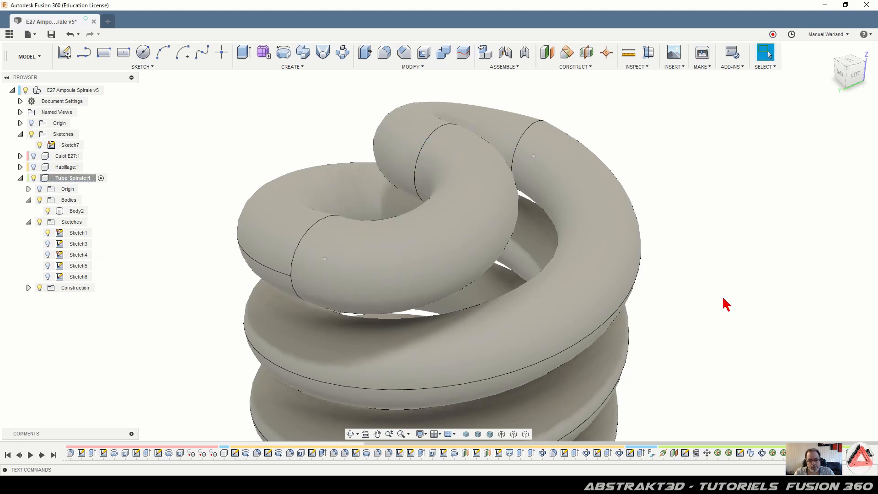
Activate the top-level E27 Ampoule Spirale component and collapse the Tube Spirale component's contents.
scroll(424, 190, down, 6)
shift+middle_drag(485, 229, 572, 304)
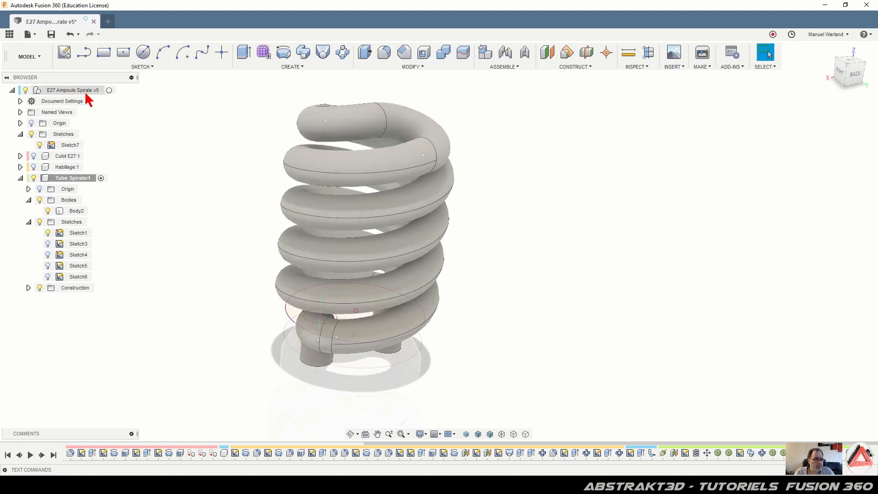
click(110, 91)
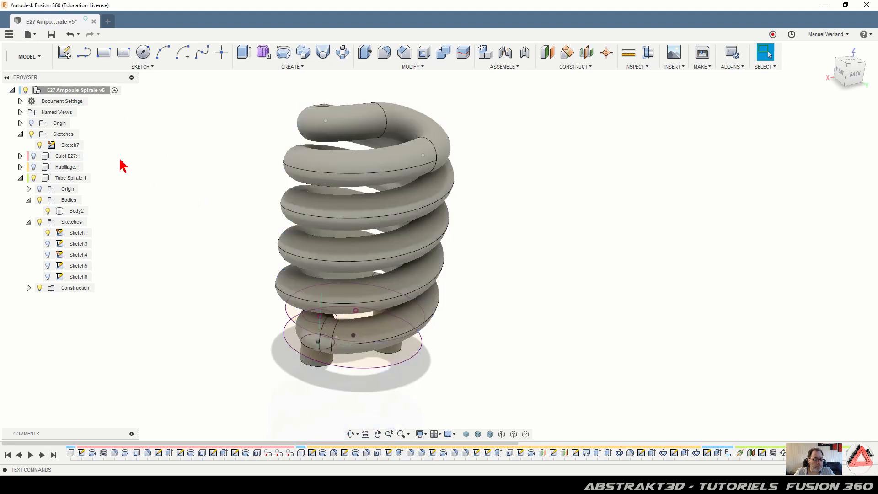
click(20, 178)
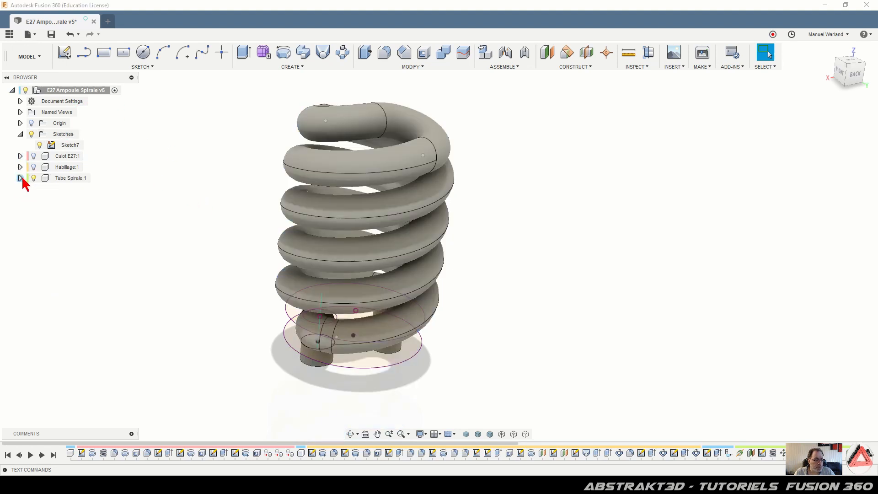
Show the Culot E27 and Habillage components and hide the top-level sketches.
click(34, 156)
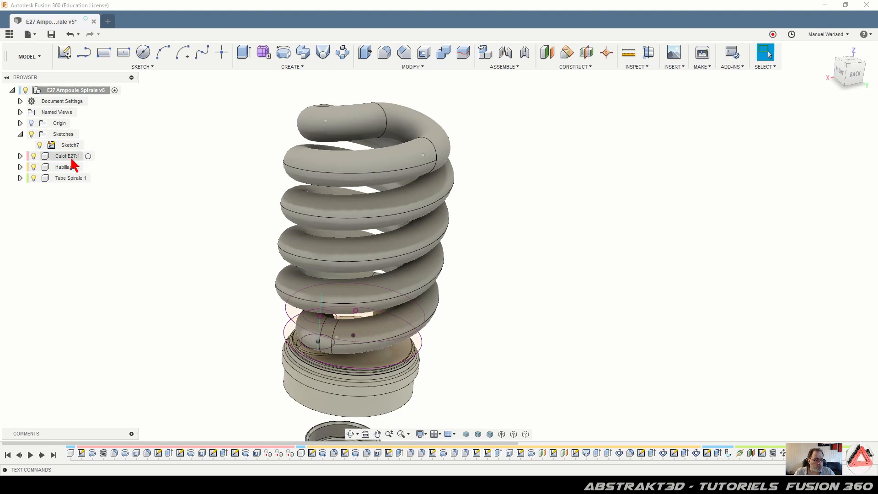
click(20, 134)
click(31, 134)
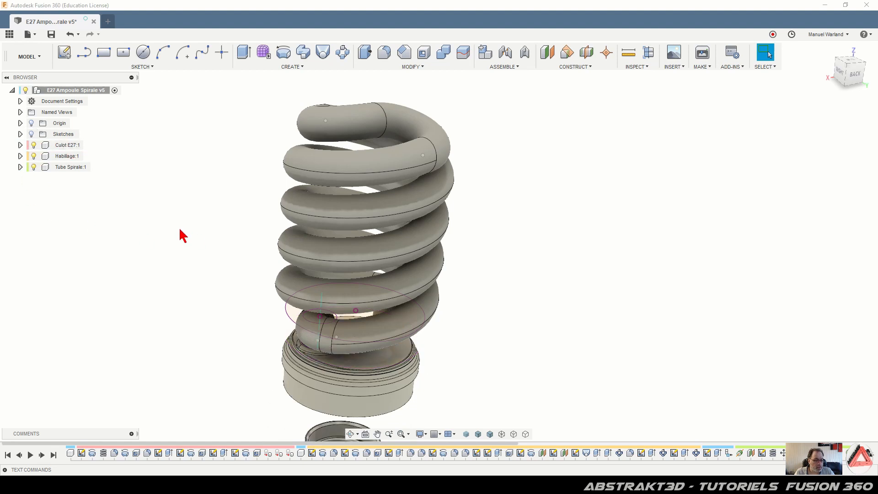
Show Body1 of the Habillage component, then collapse that component's contents.
click(20, 156)
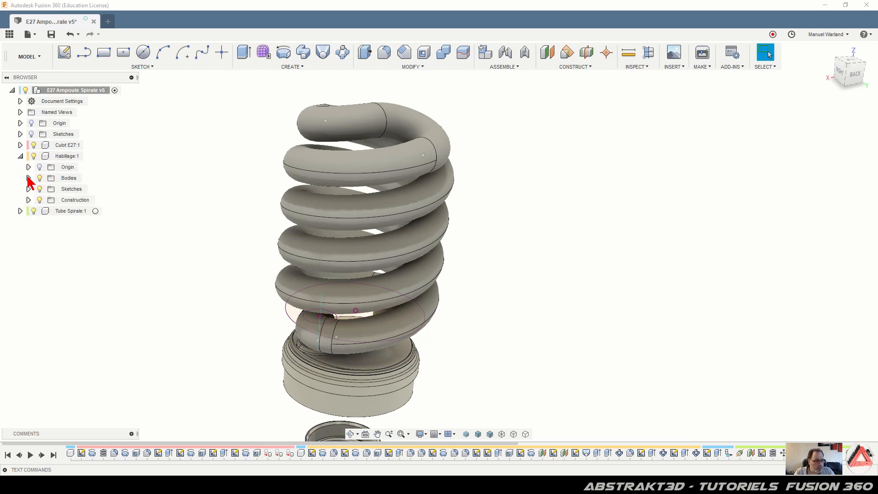
click(28, 178)
click(48, 189)
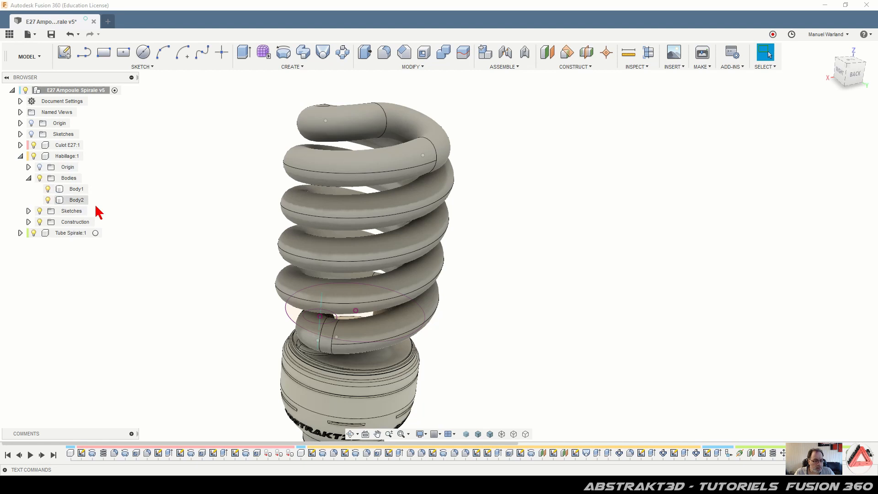
scroll(157, 153, down, 2)
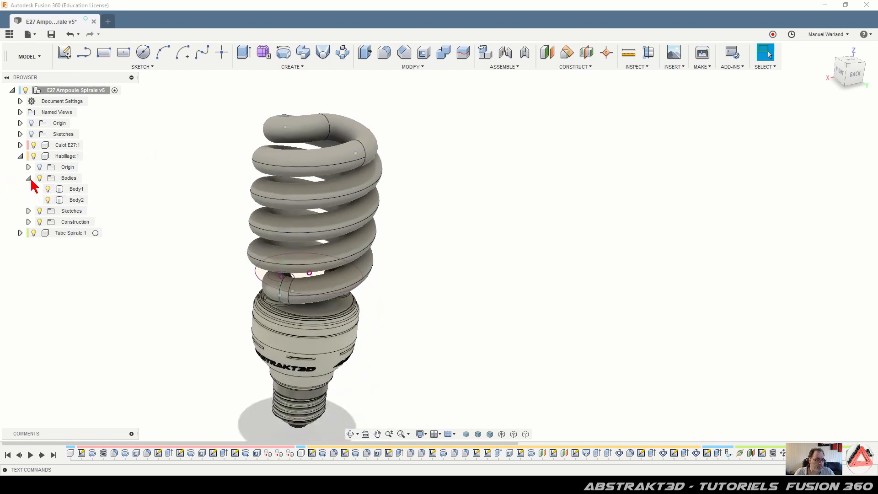
click(28, 178)
click(21, 155)
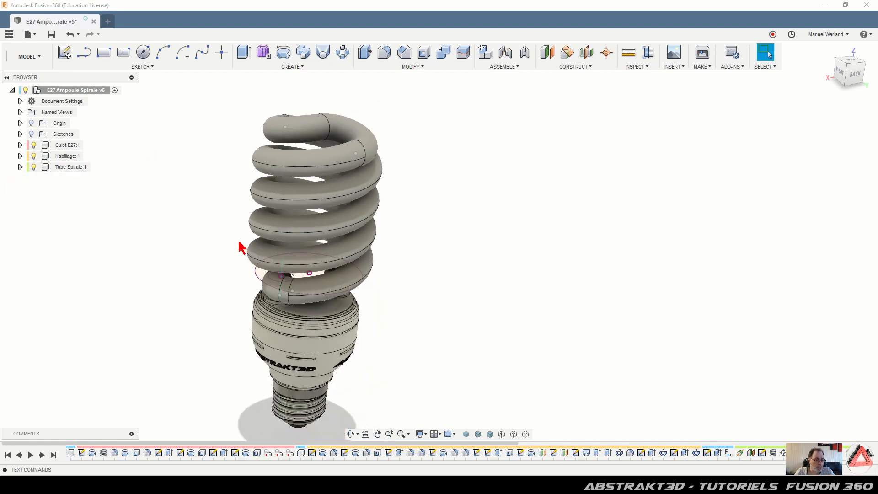
Hide Sketch1 and the construction geometry in the Tube Spirale component, then collapse its contents.
shift+middle_drag(660, 245, 712, 290)
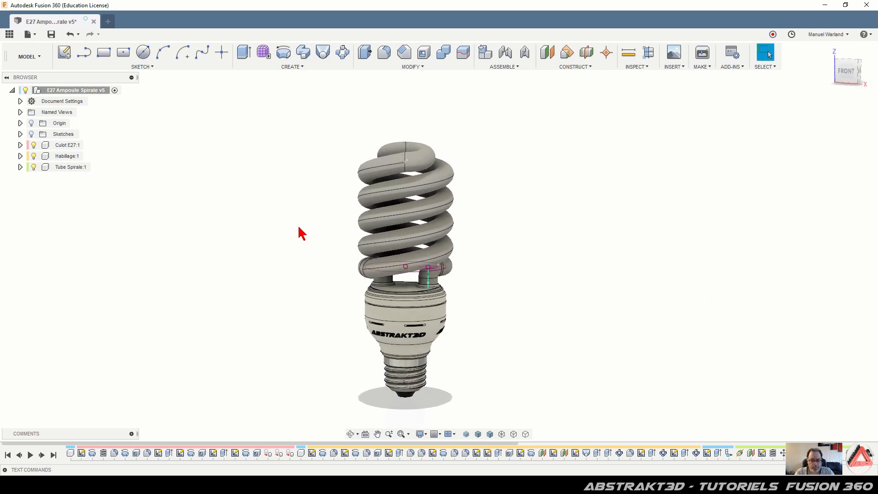
scroll(301, 233, up, 3)
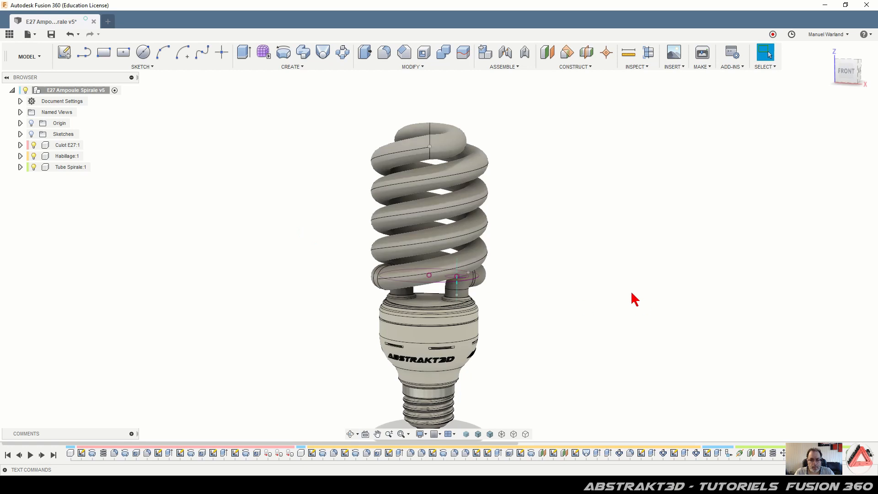
click(20, 167)
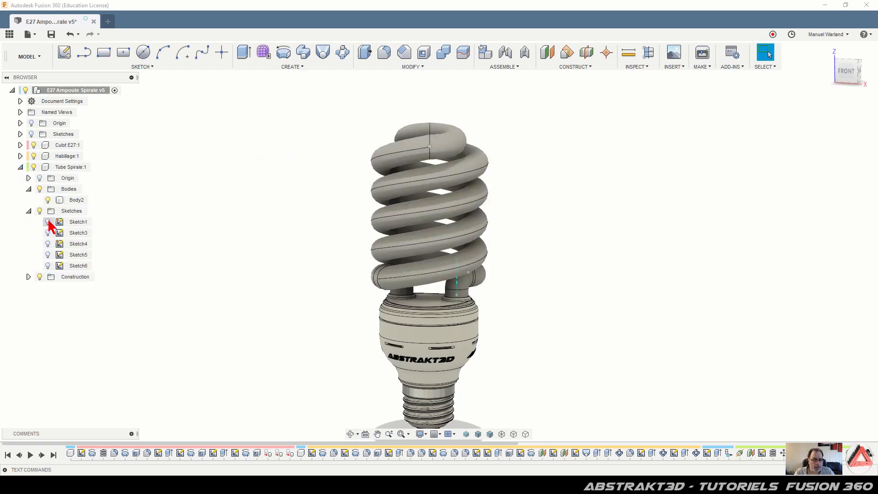
click(39, 277)
click(29, 211)
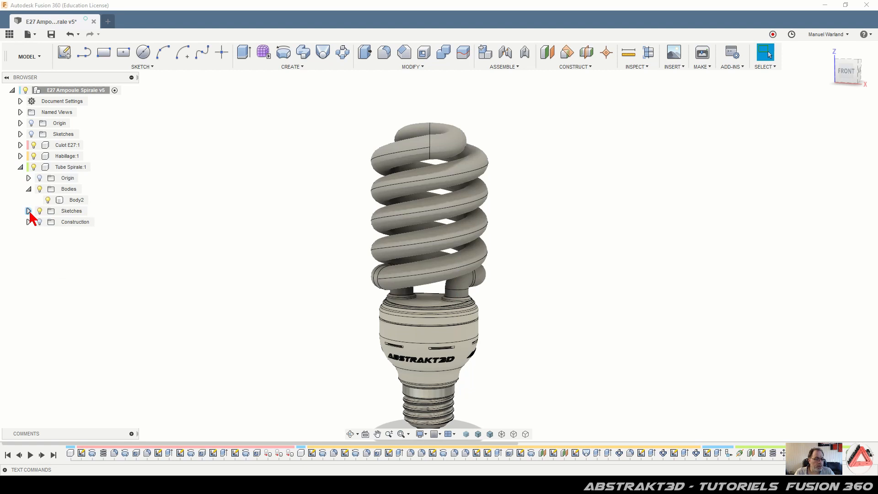
click(28, 189)
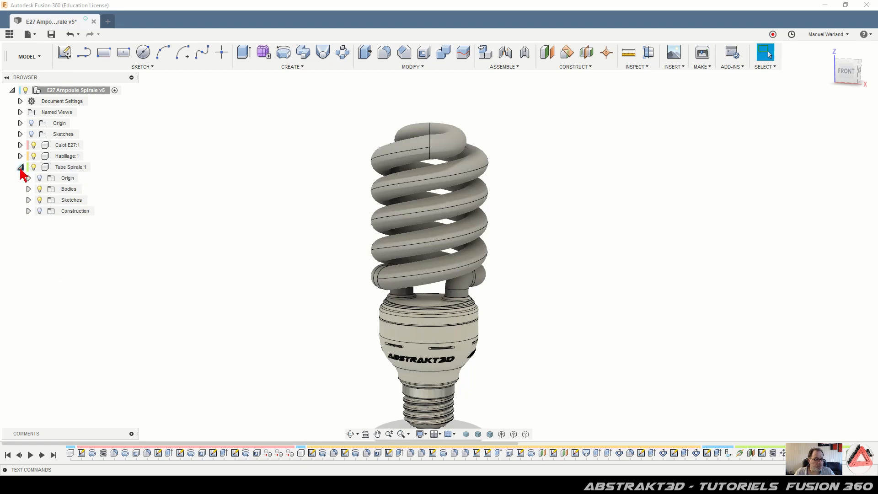
click(20, 167)
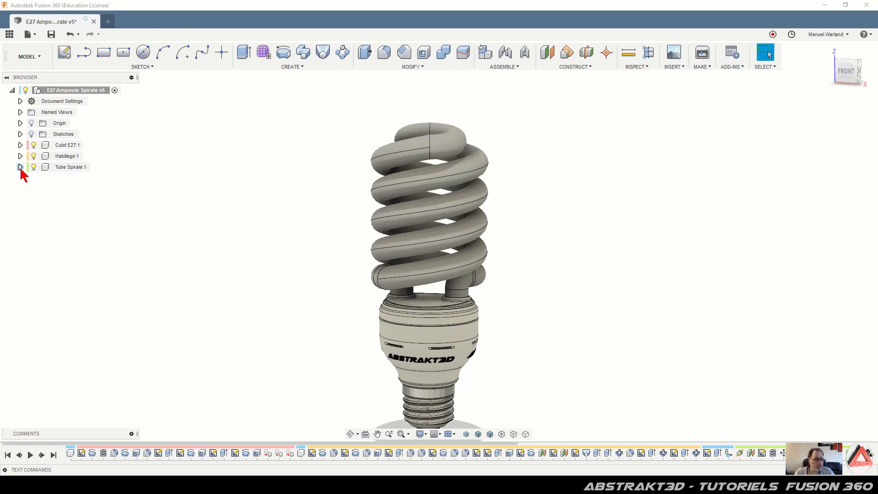
Apply the emissive appearance A Type Bulb - Frosted - 1500lm to the whole Tube Spirale component.
click(72, 168)
right_click(72, 170)
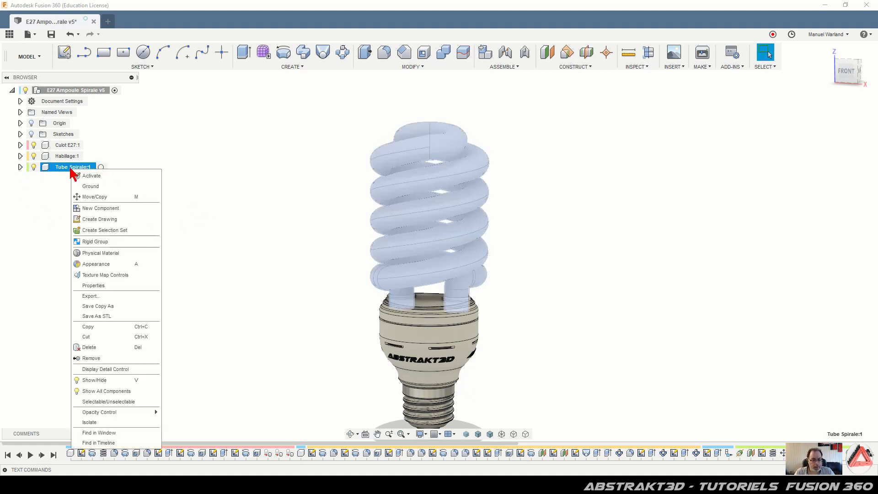
click(98, 265)
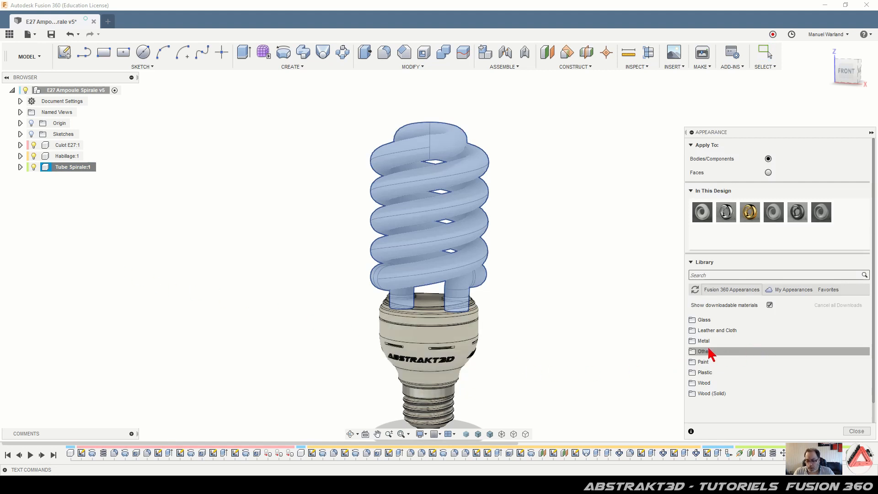
click(693, 352)
click(698, 383)
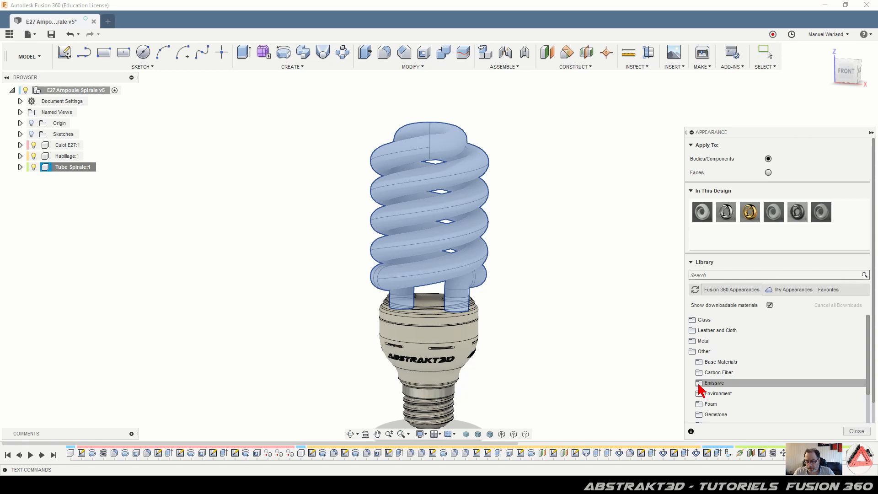
scroll(745, 358, down, 2)
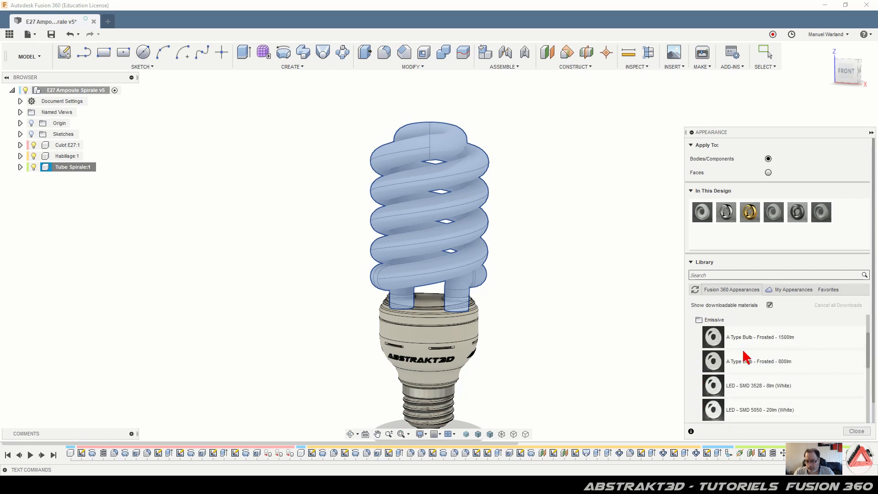
scroll(736, 342, up, 1)
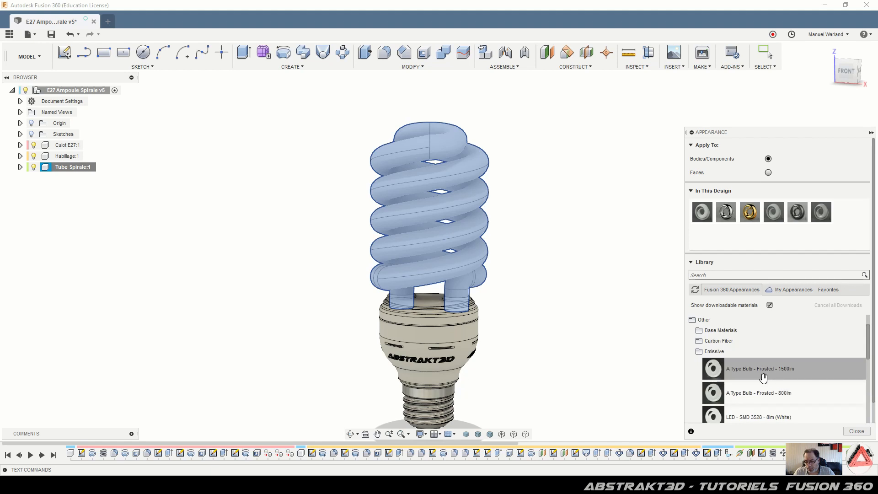
drag(773, 373, 475, 263)
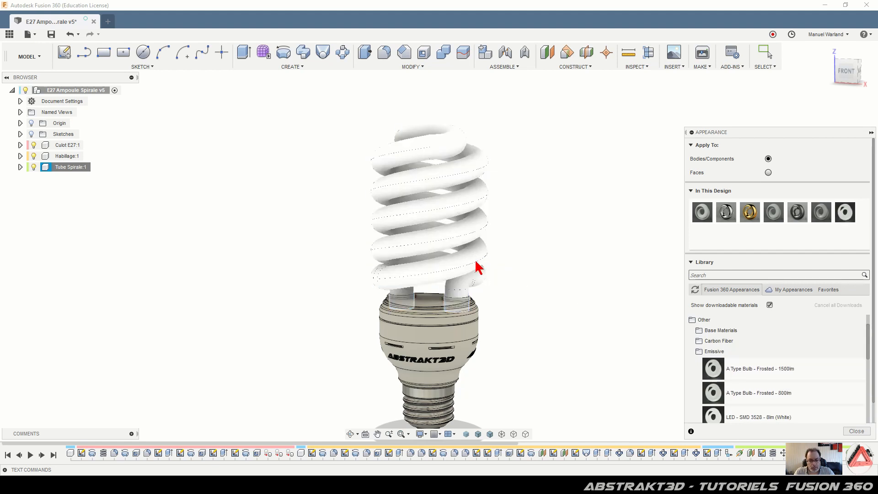
click(856, 431)
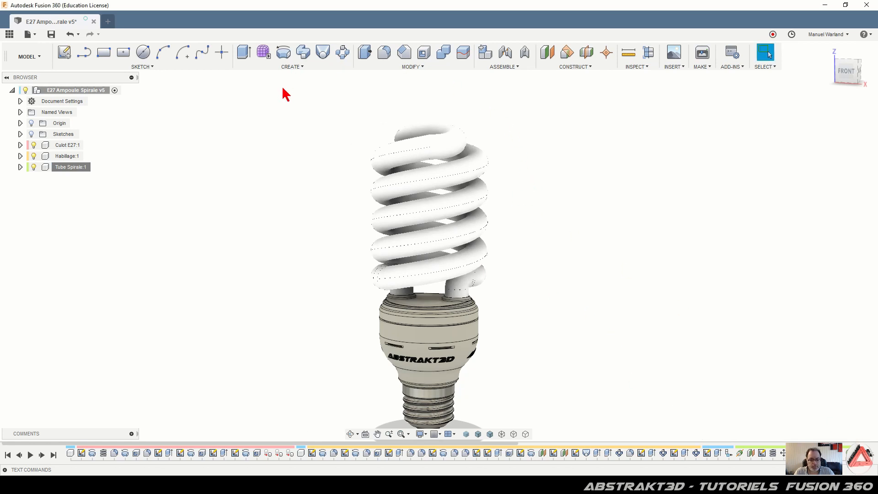
scroll(282, 88, down, 1)
scroll(295, 313, up, 1)
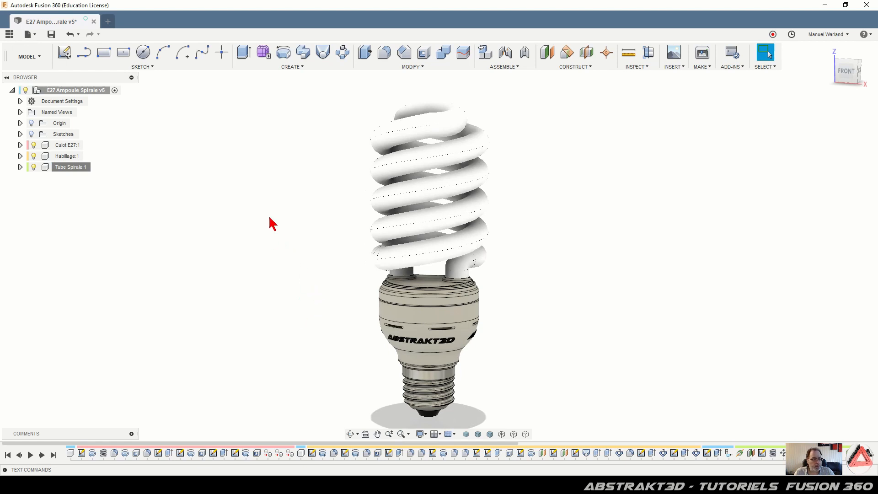
Save the design with the version description User Saved and switch to the Render workspace.
click(52, 35)
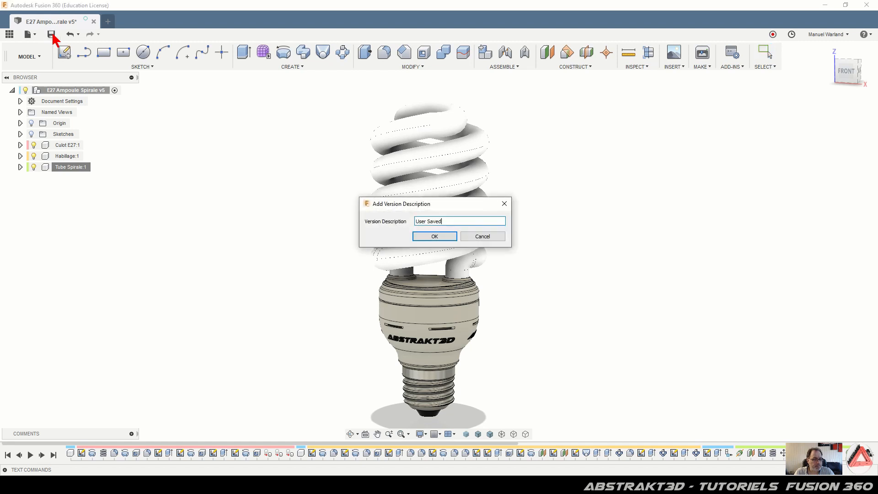
click(442, 237)
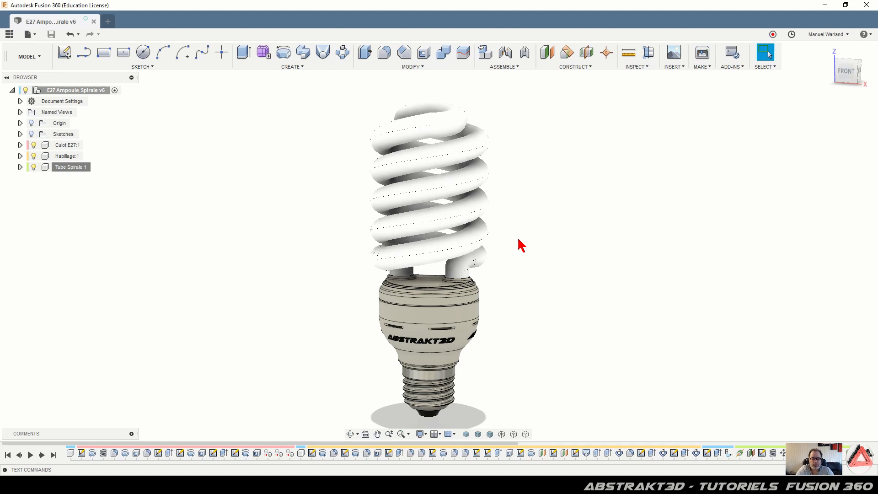
click(39, 60)
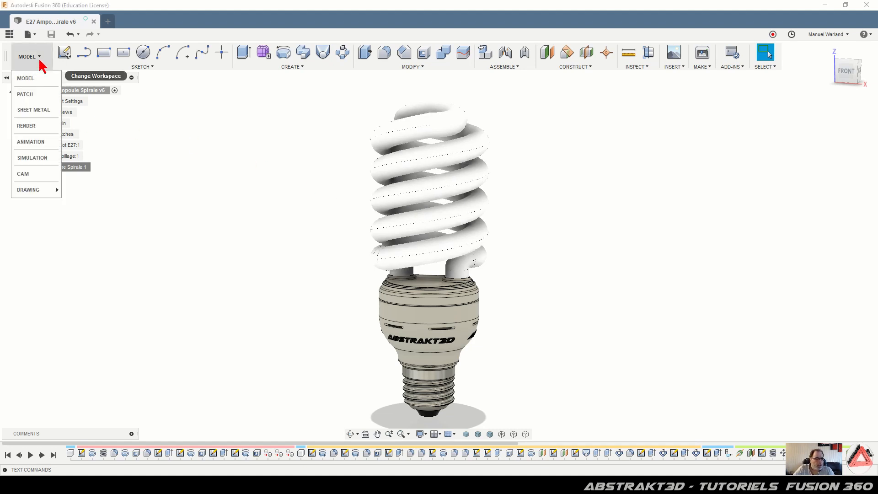
click(37, 126)
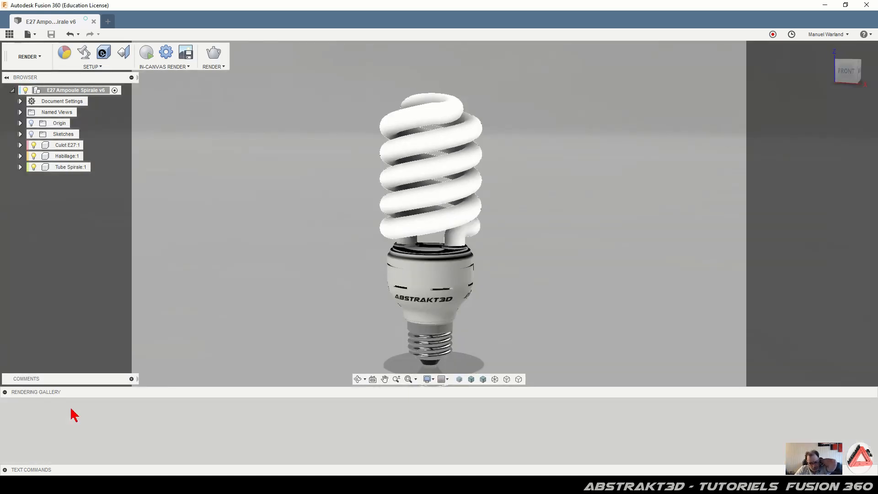
Frame the bulb and start a local render with advanced settings enabled and the render quality set to 100 (Excellent).
middle_drag(455, 254, 461, 238)
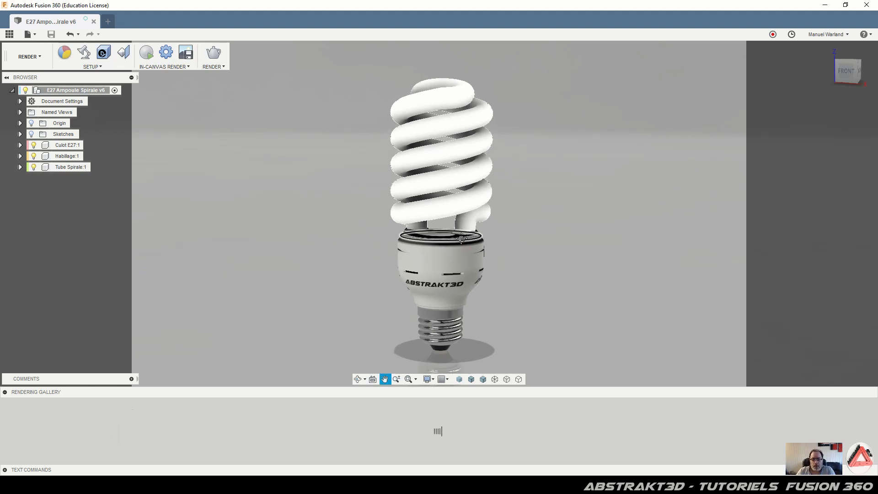
middle_drag(456, 244, 457, 241)
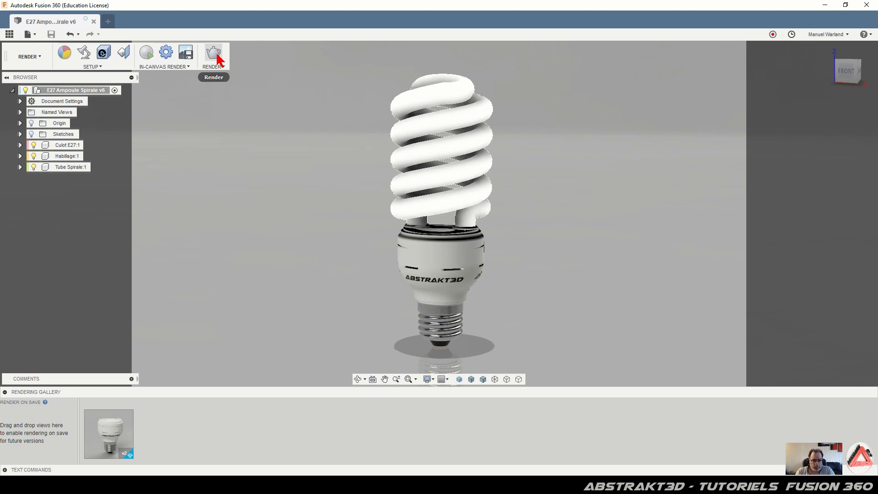
click(217, 58)
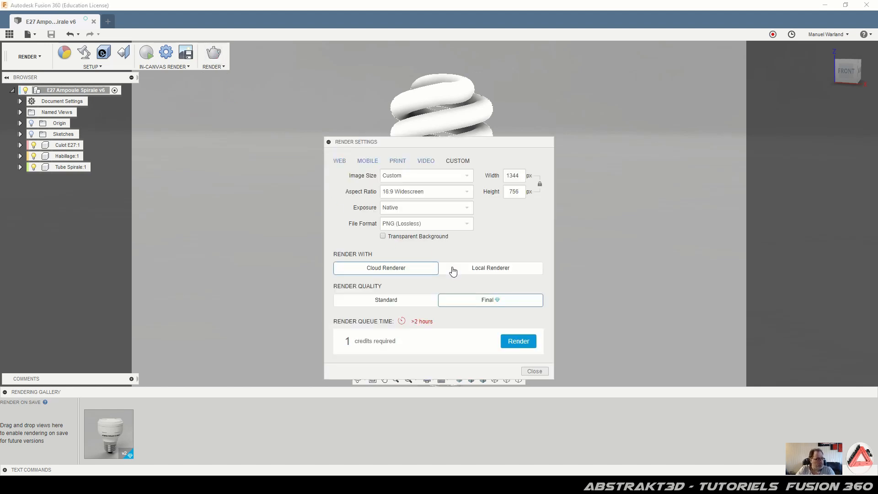
click(497, 273)
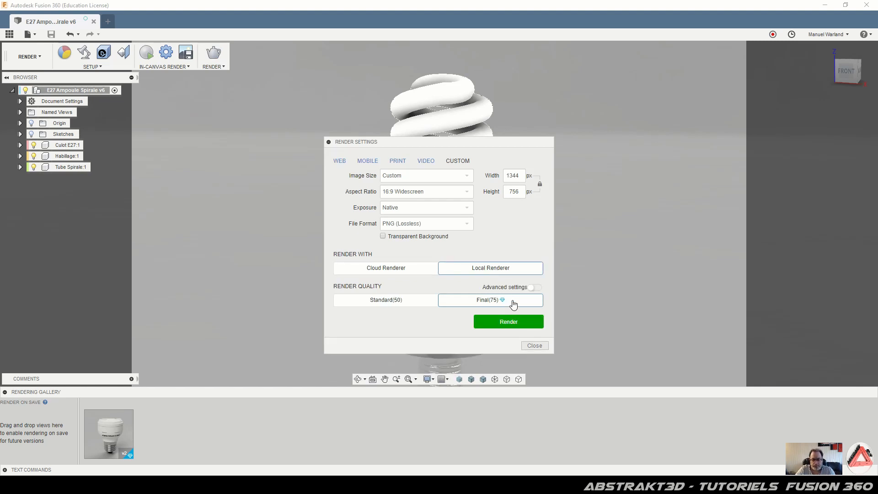
click(534, 288)
drag(472, 307, 541, 308)
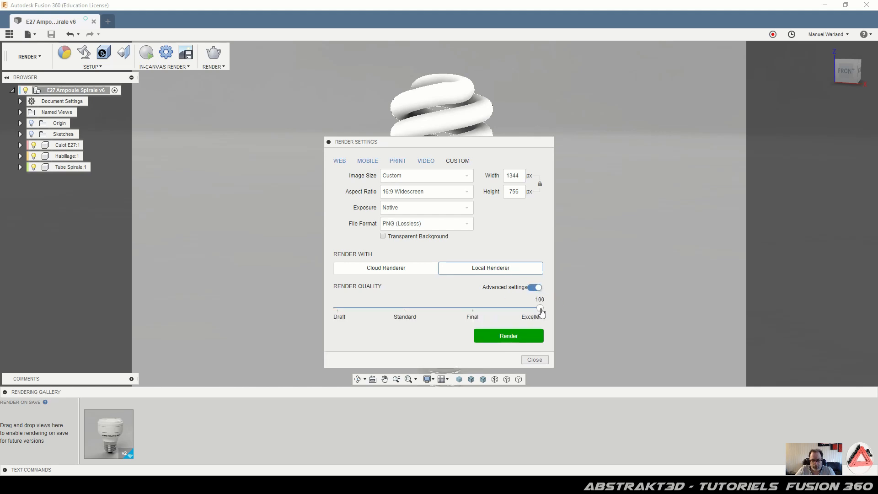
click(516, 343)
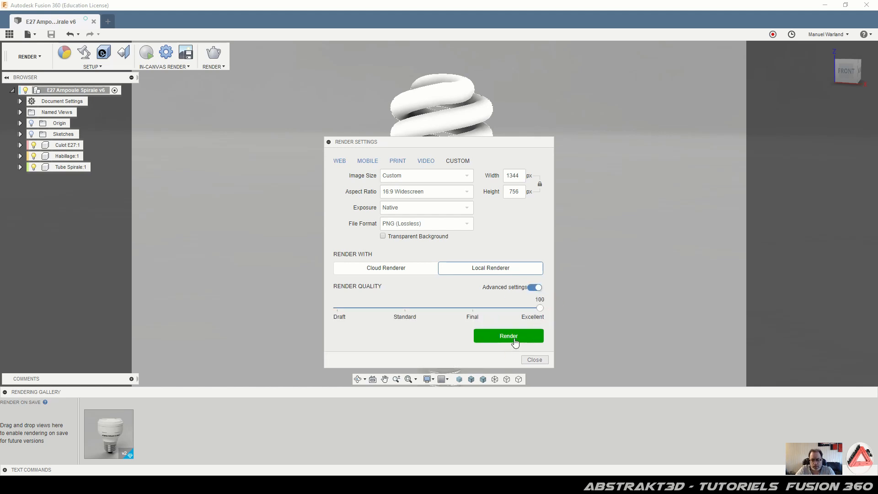